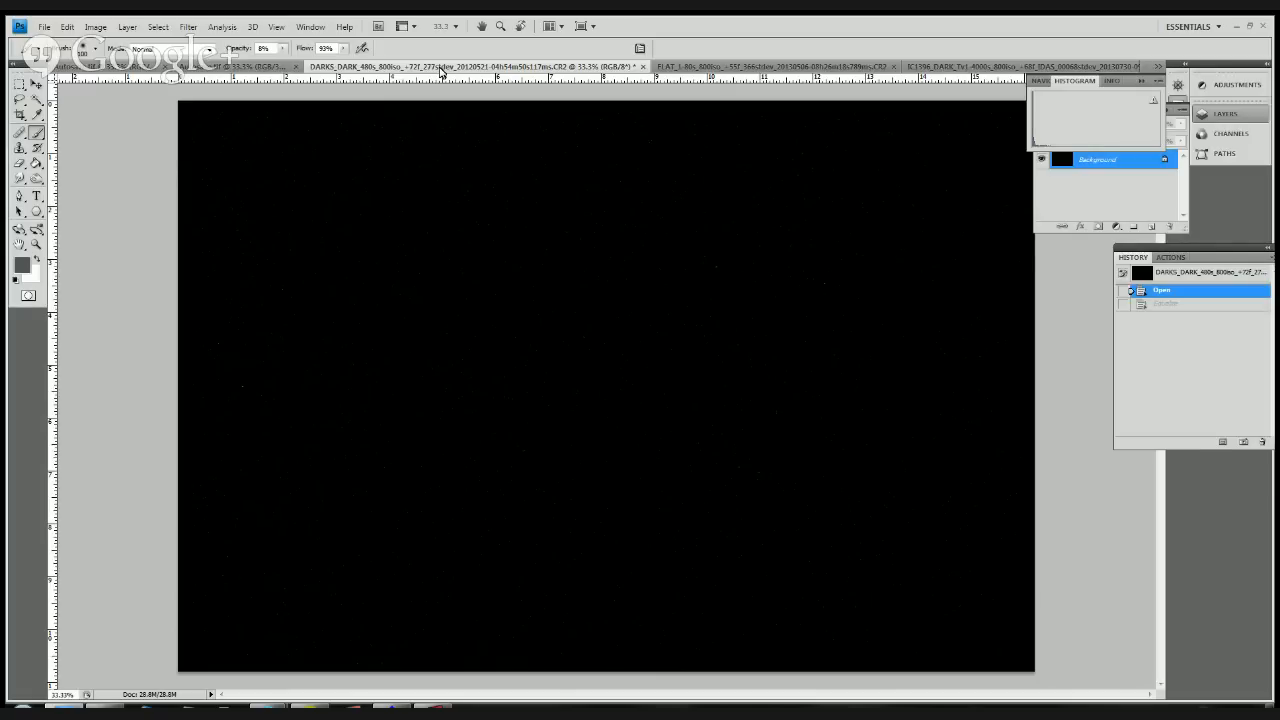
Step: View the IC1396_DARK Tv1-4000s frame and the FLAT_1-80s frame among the open images
{"action": "left_click", "coordinate": [1012, 70]}
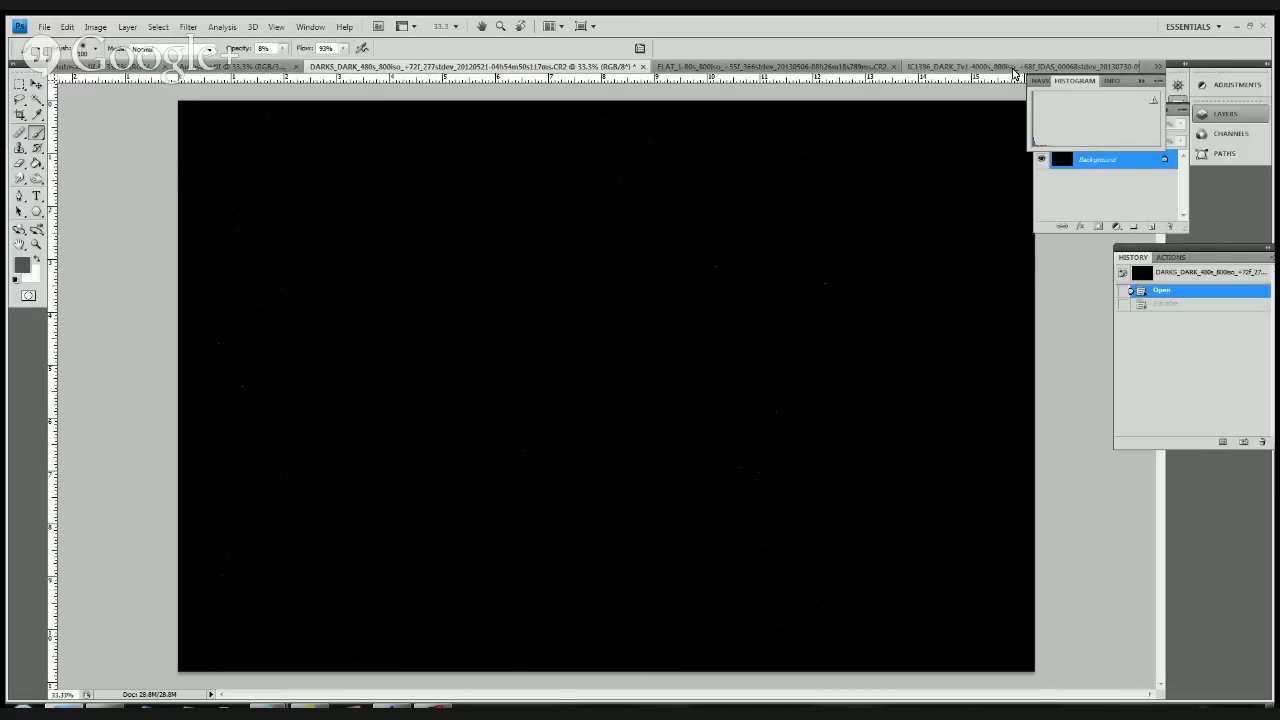
{"action": "key", "text": "alt+Tab"}
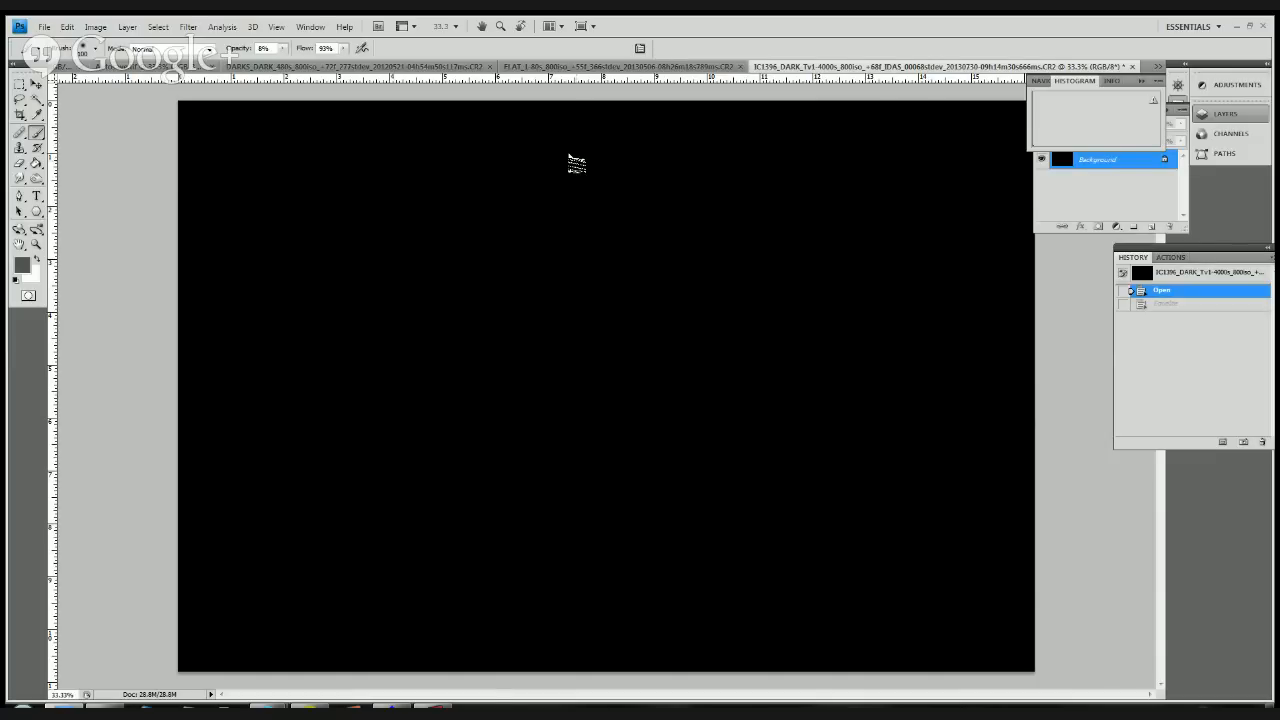
{"action": "left_click", "coordinate": [607, 67]}
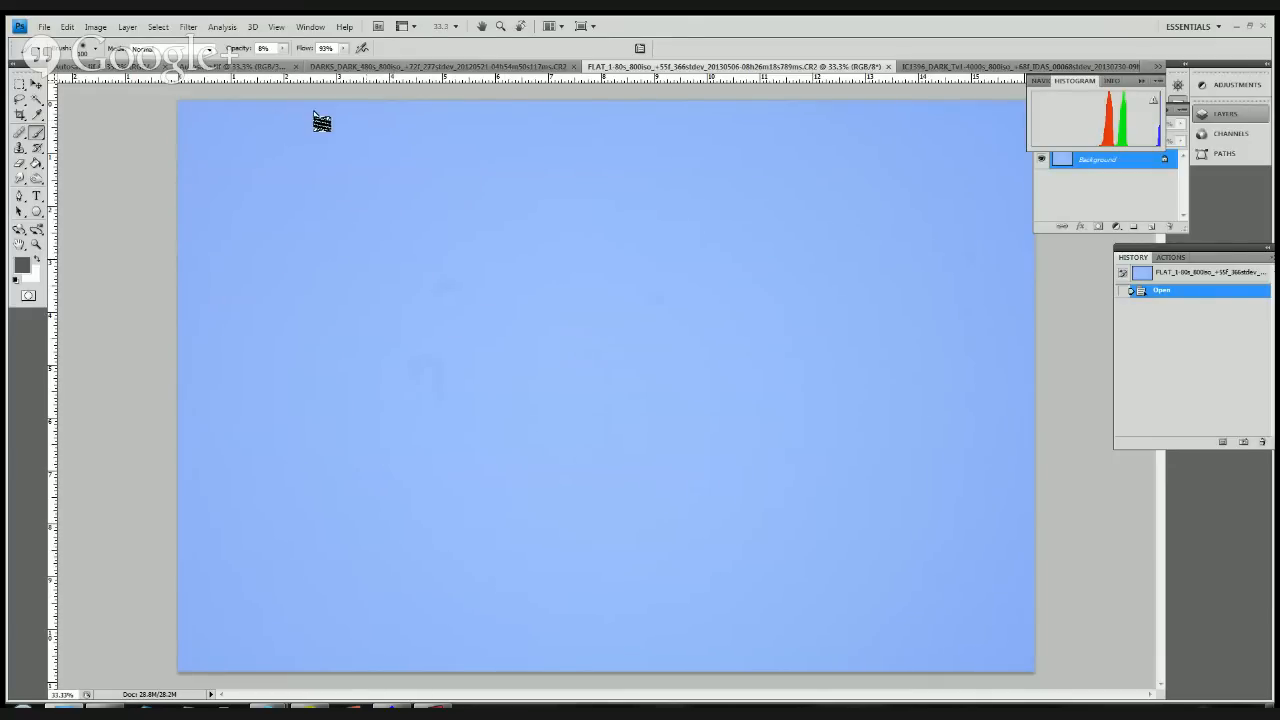
Step: Apply the Equalize adjustment to the FLAT_1-80s image to exaggerate its vignetting and dust spots
{"action": "left_click", "coordinate": [159, 30]}
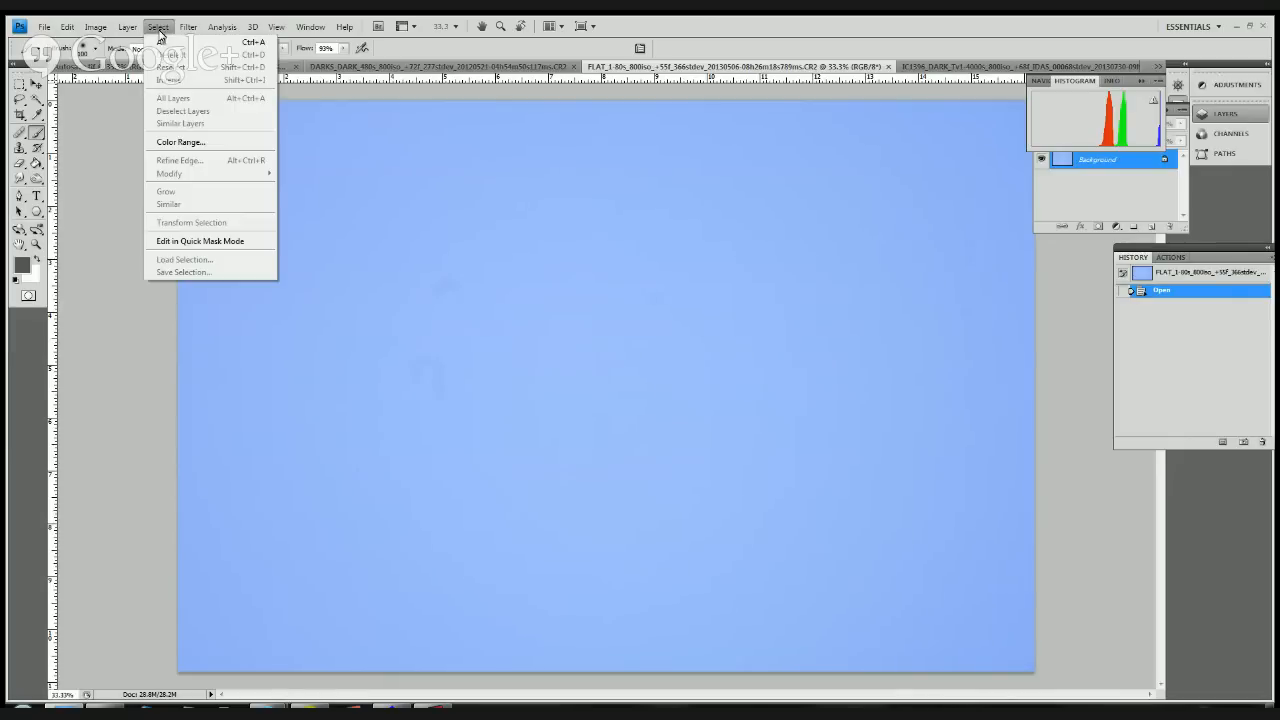
{"action": "mouse_move", "coordinate": [127, 30]}
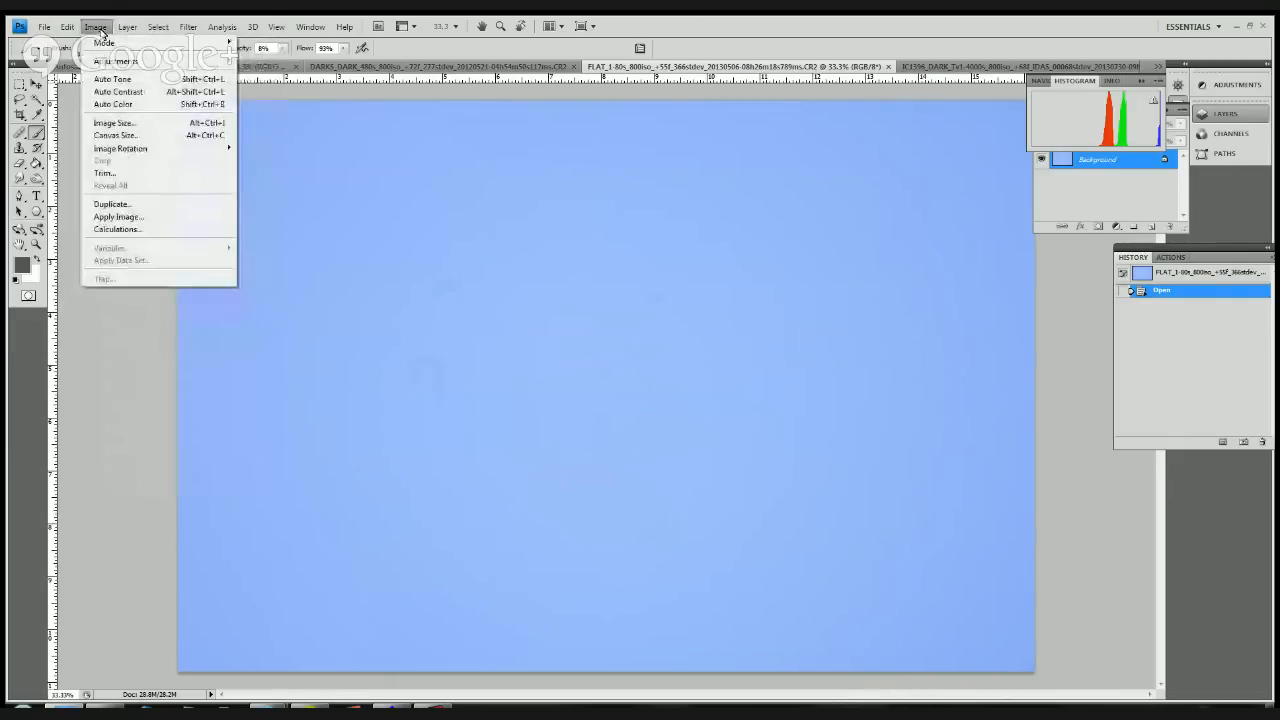
{"action": "mouse_move", "coordinate": [118, 61]}
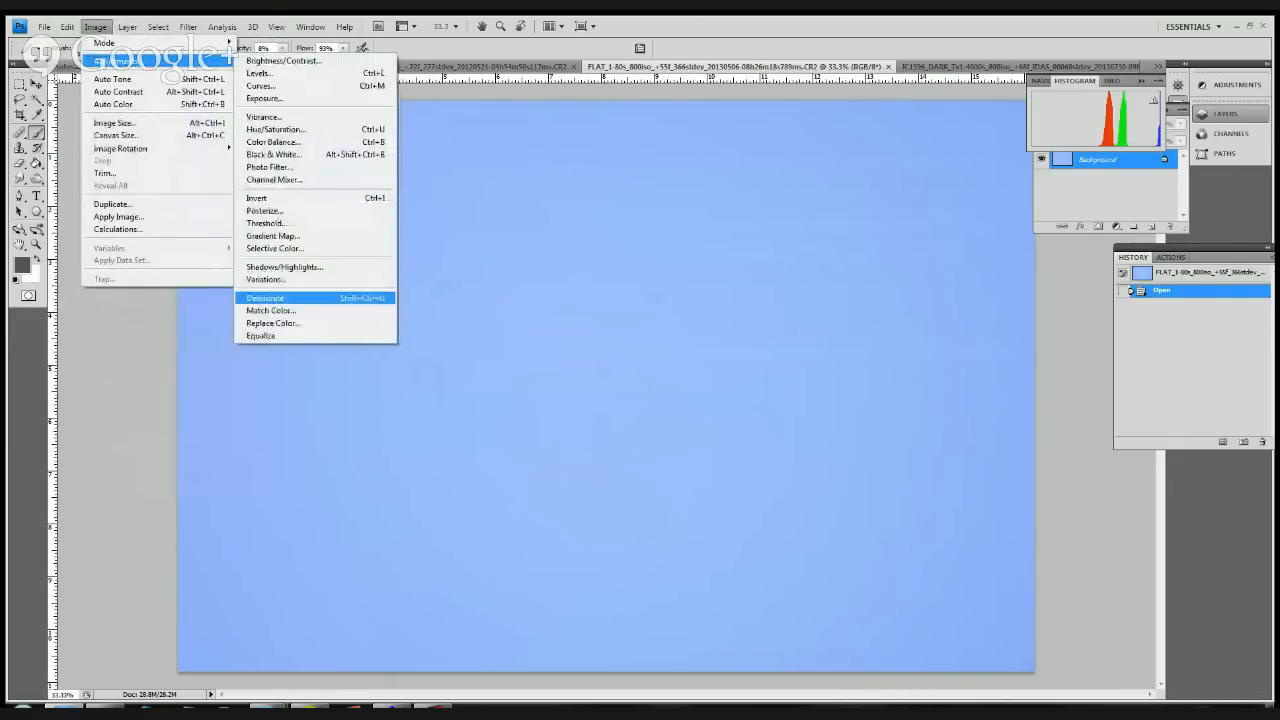
{"action": "left_click", "coordinate": [290, 336]}
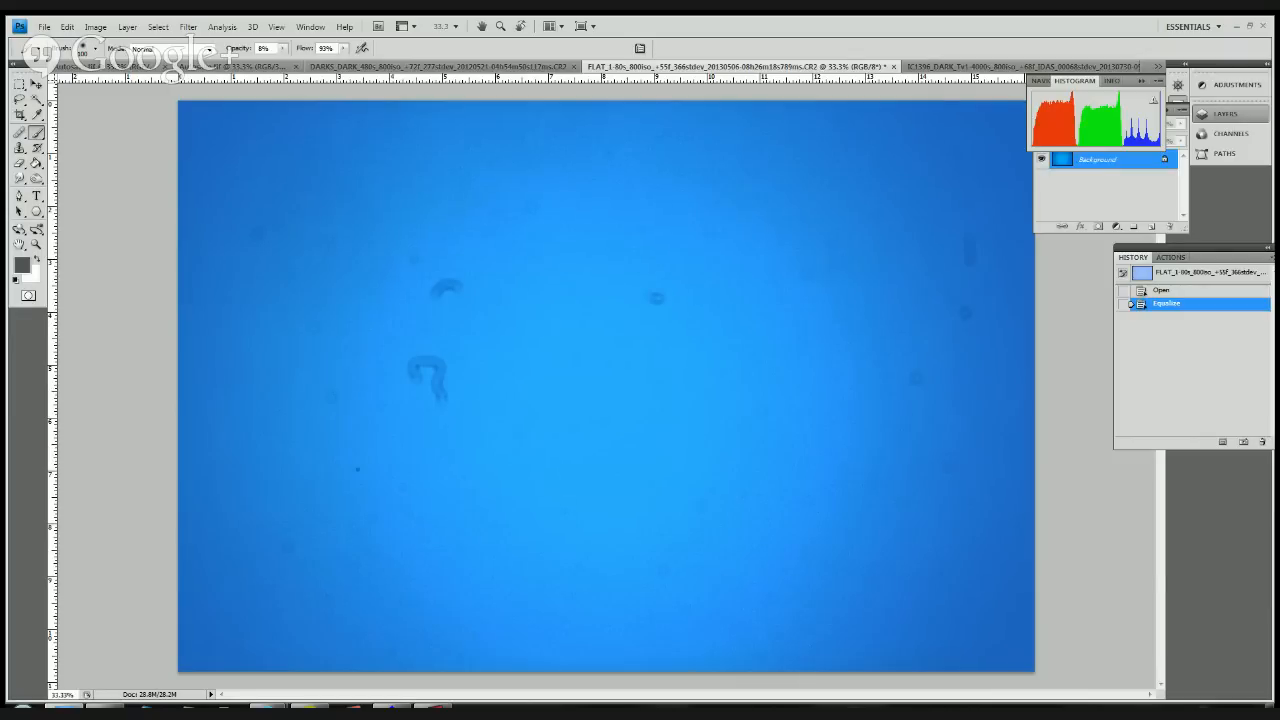
Step: Switch to DeepSkyStacker and browse the Orion Nebula light frames in the real deal folder without loading any
{"action": "key", "text": "alt+Tab"}
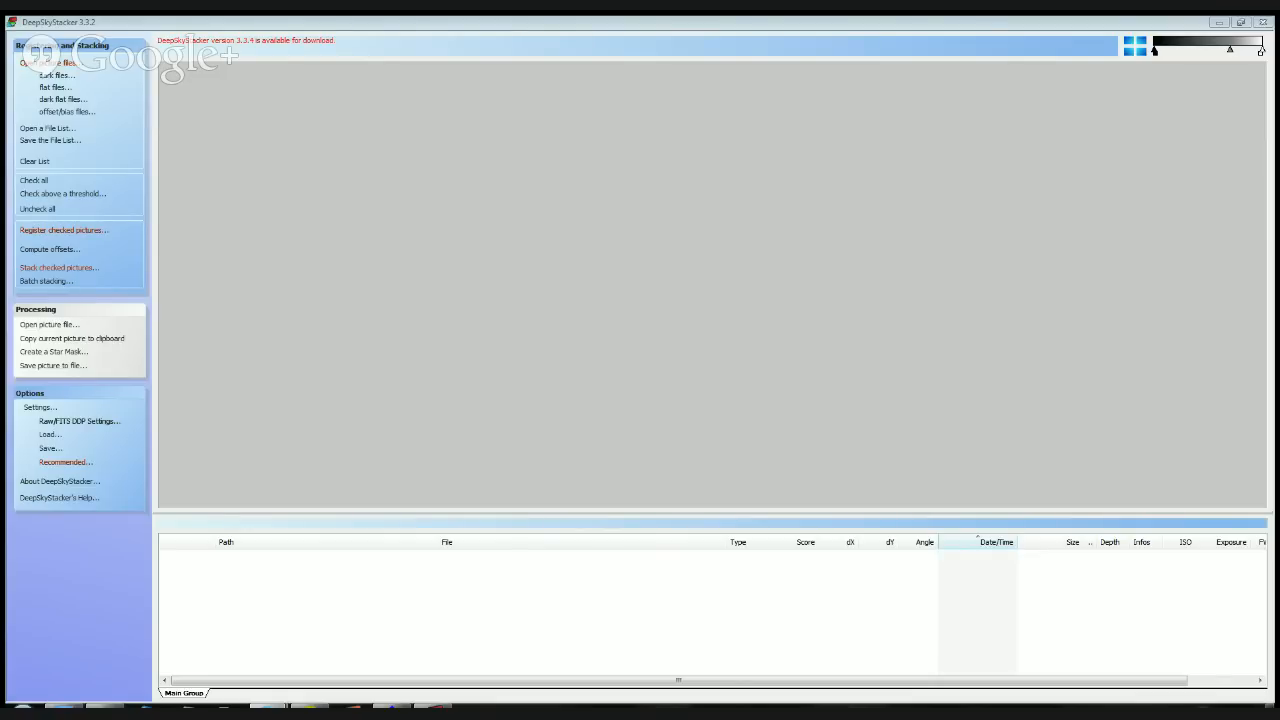
{"action": "left_click", "coordinate": [83, 26]}
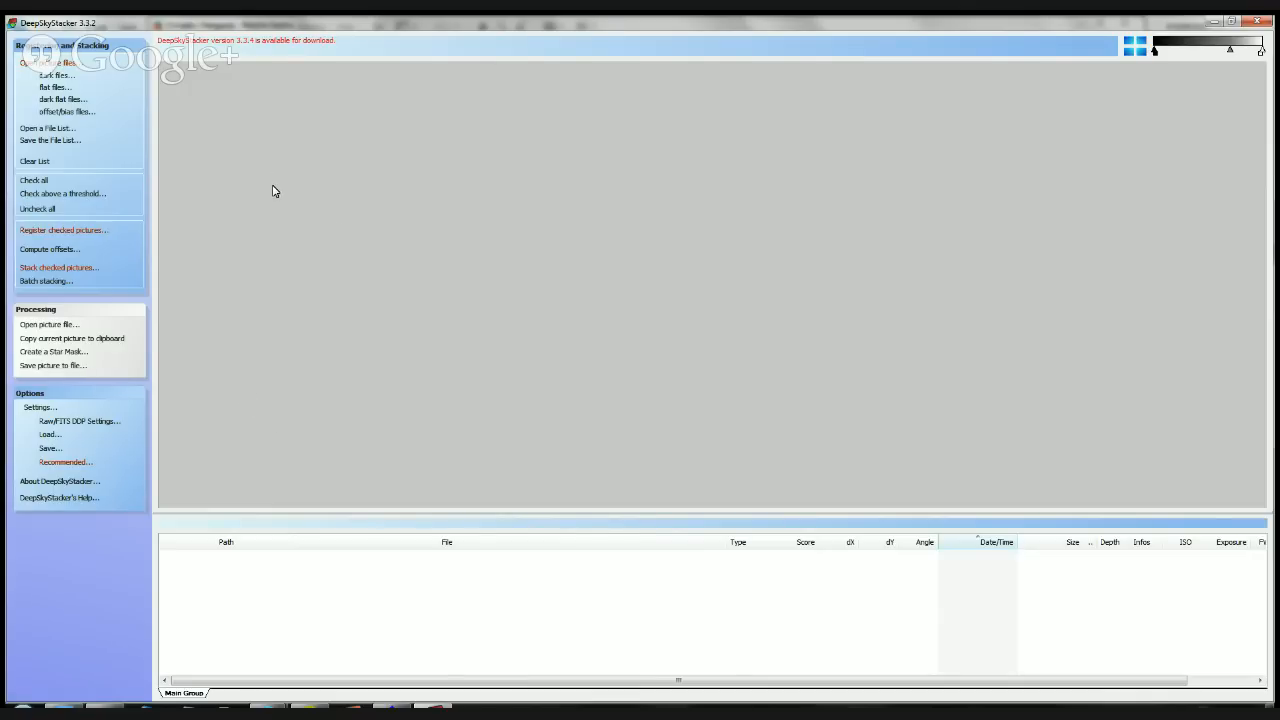
{"action": "left_click", "coordinate": [75, 66]}
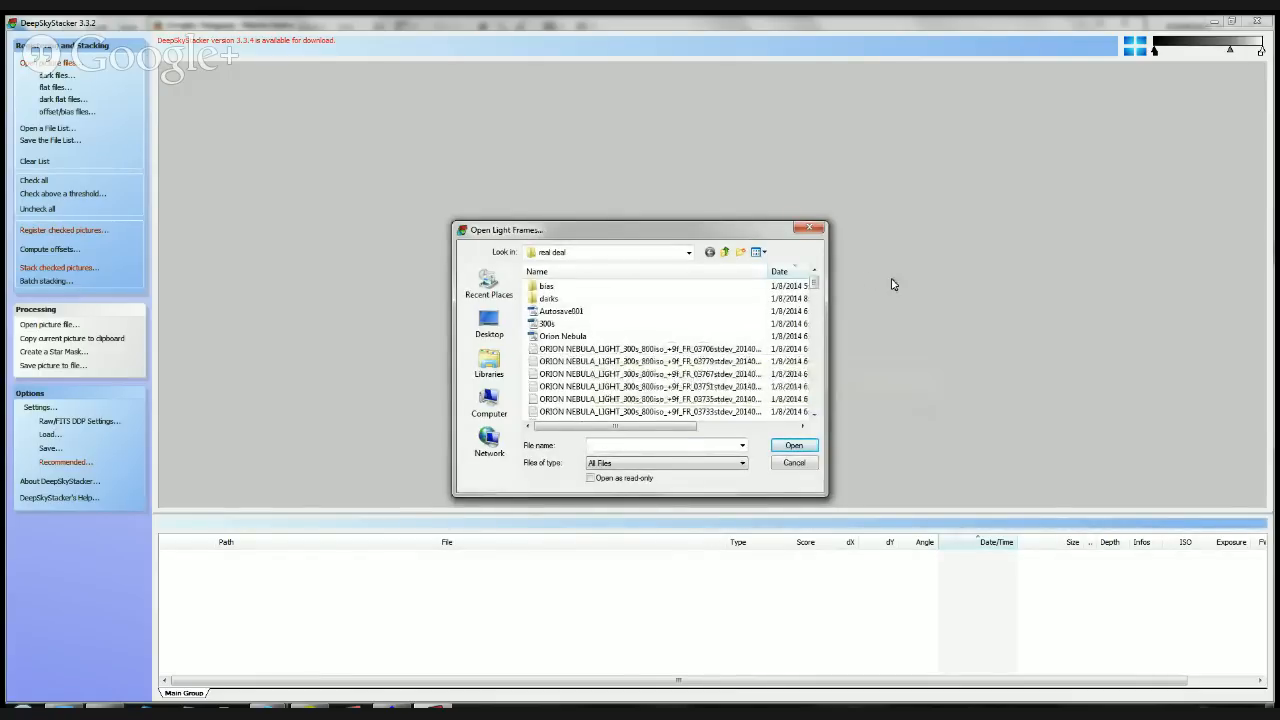
{"action": "left_click_drag", "start_coordinate": [814, 283], "coordinate": [814, 331]}
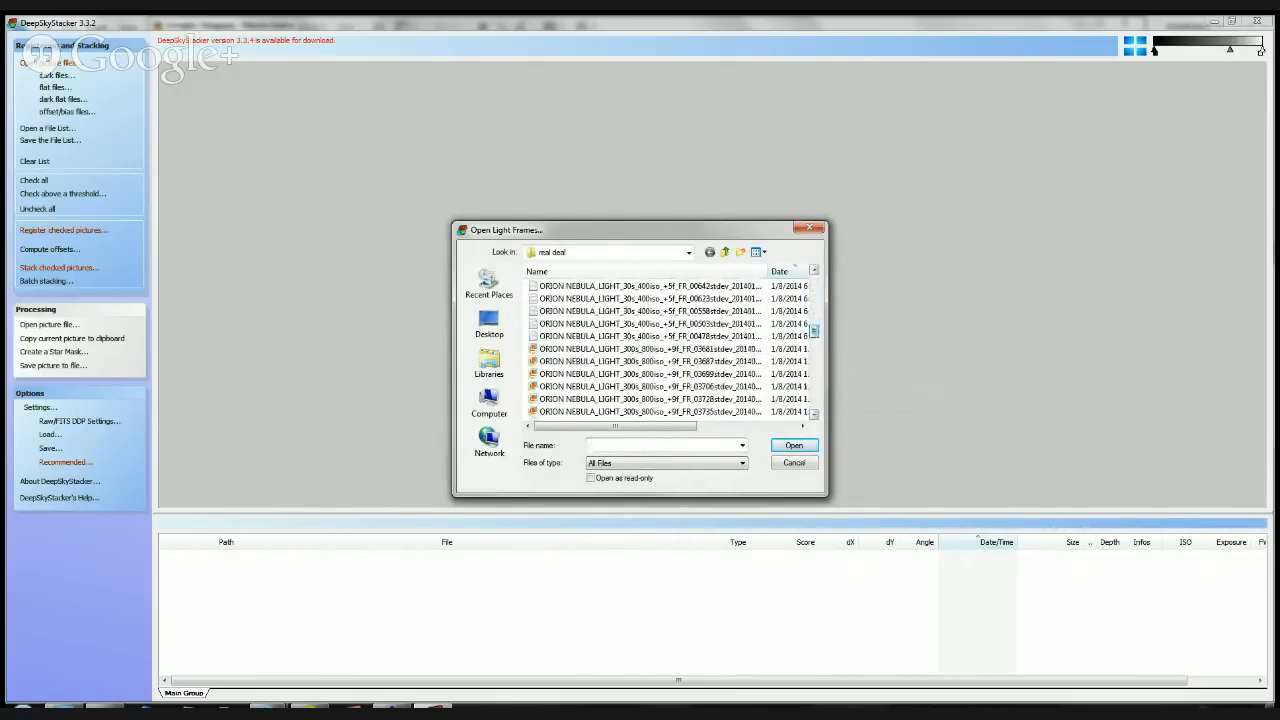
{"action": "left_click", "coordinate": [650, 349]}
{"action": "scroll", "coordinate": [650, 350], "scroll_direction": "down", "scroll_amount": 5}
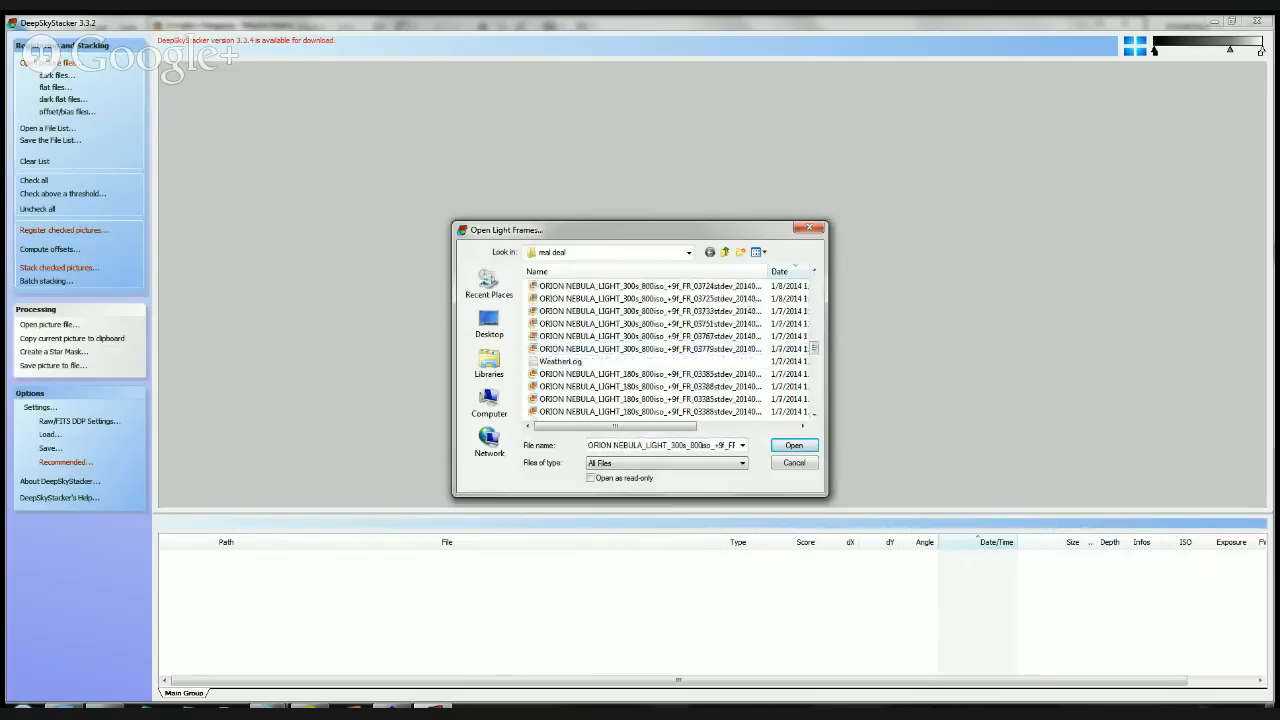
{"action": "scroll", "coordinate": [620, 353], "scroll_direction": "down", "scroll_amount": 2}
{"action": "scroll", "coordinate": [620, 353], "scroll_direction": "up", "scroll_amount": 2}
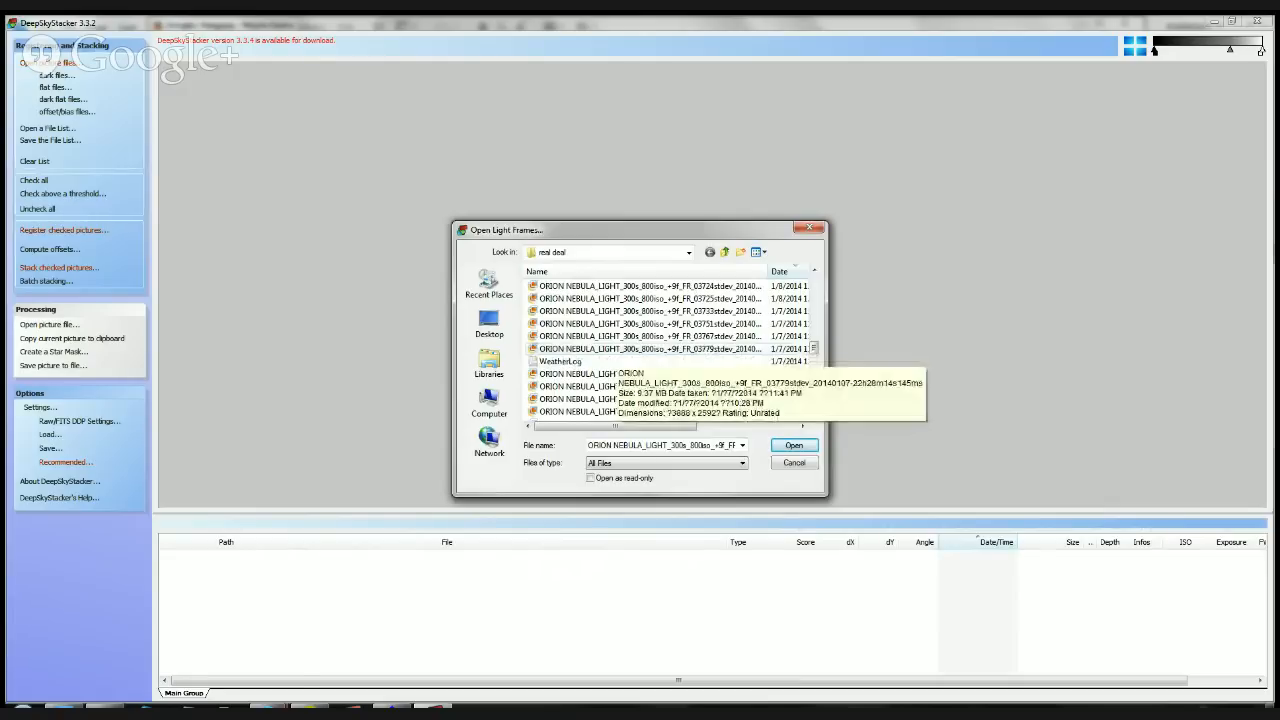
{"action": "scroll", "coordinate": [620, 353], "scroll_direction": "up", "scroll_amount": 2}
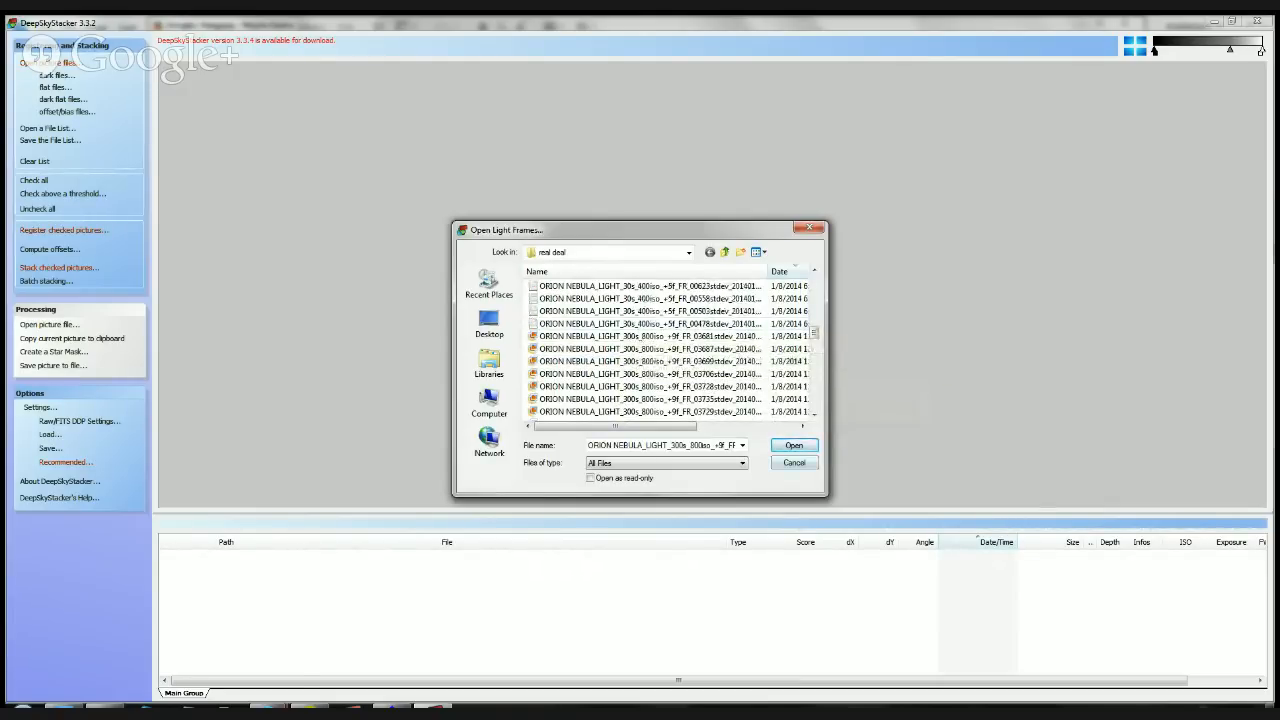
{"action": "left_click", "coordinate": [794, 462]}
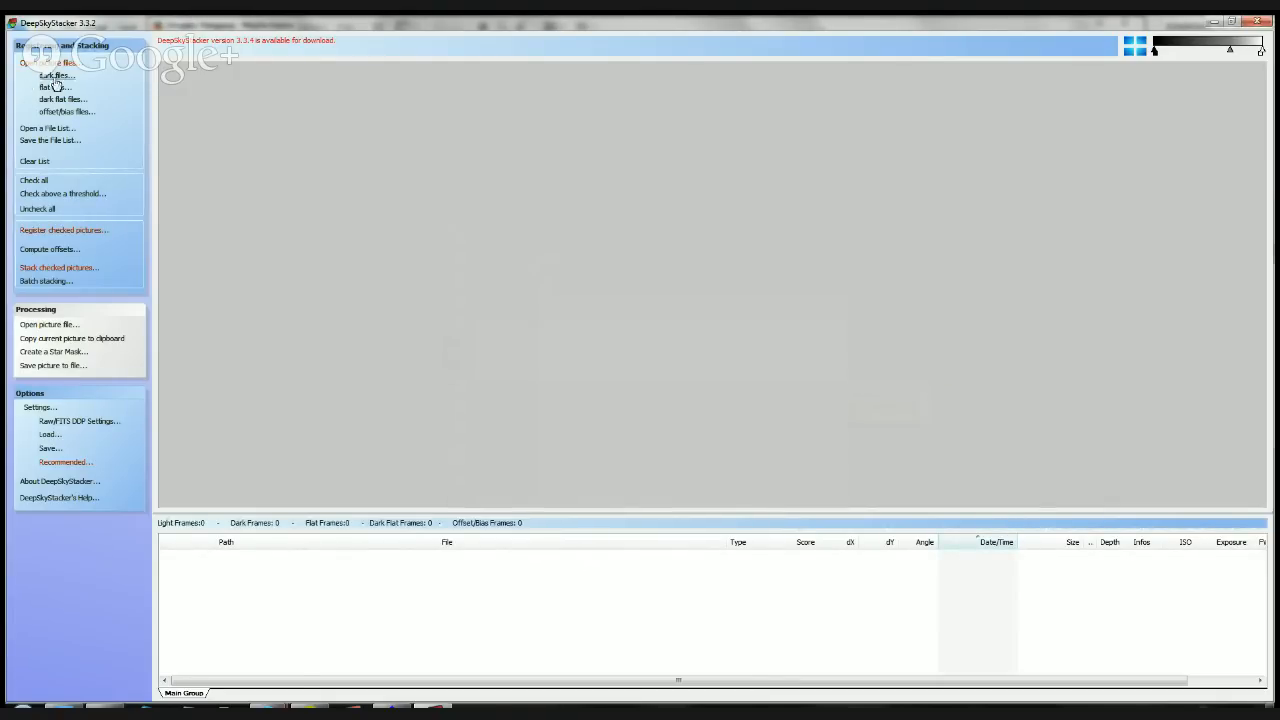
Step: Look through the file choosers for dark frames and flat frames without adding any files
{"action": "left_click", "coordinate": [55, 77]}
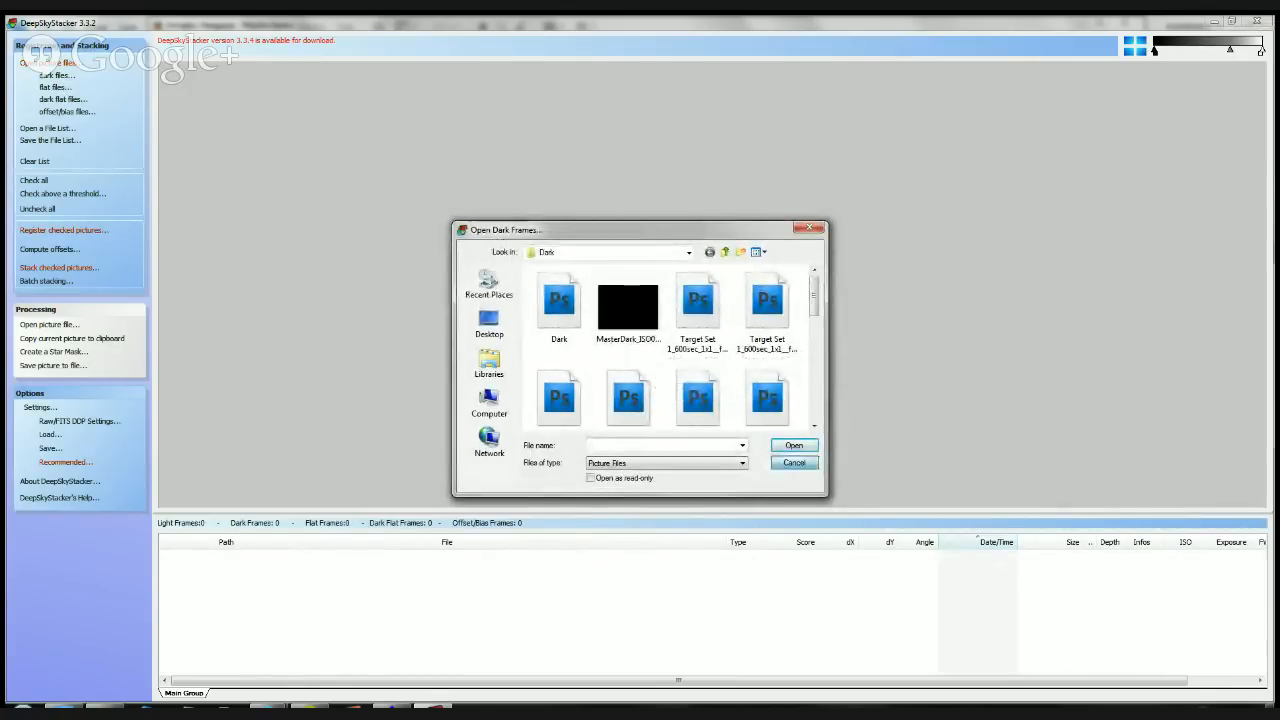
{"action": "left_click", "coordinate": [794, 462]}
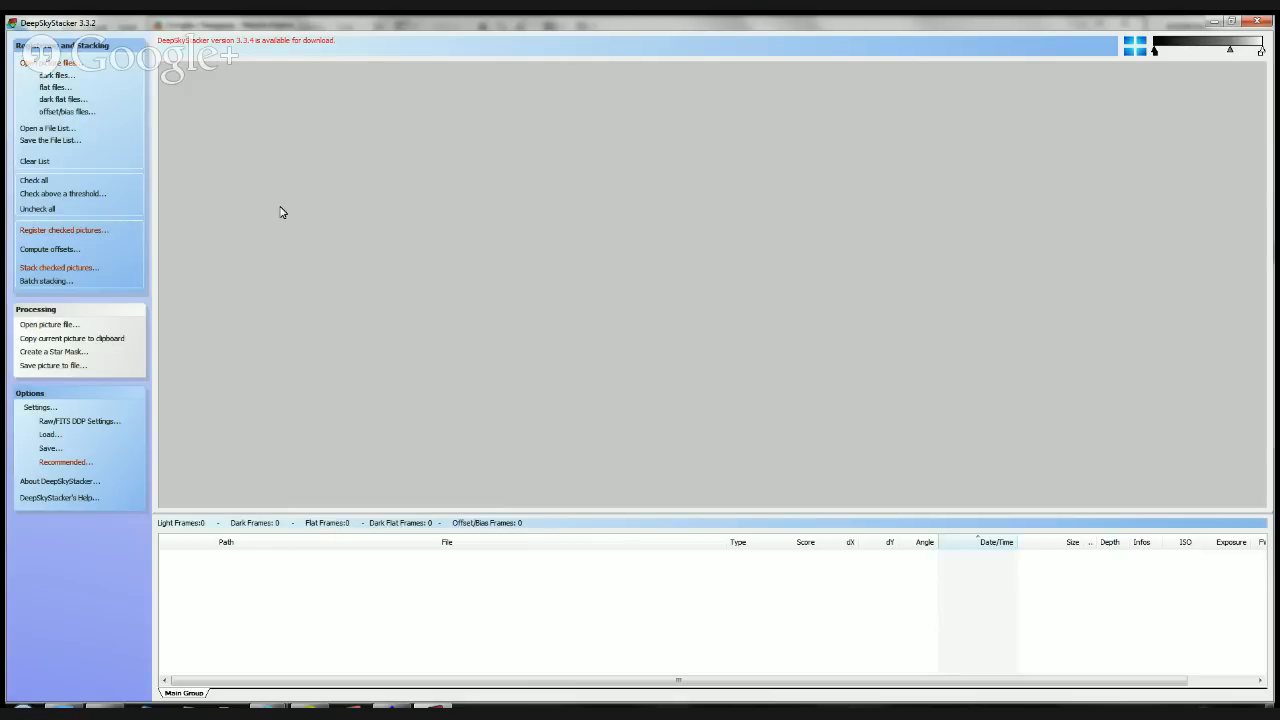
{"action": "left_click", "coordinate": [58, 90]}
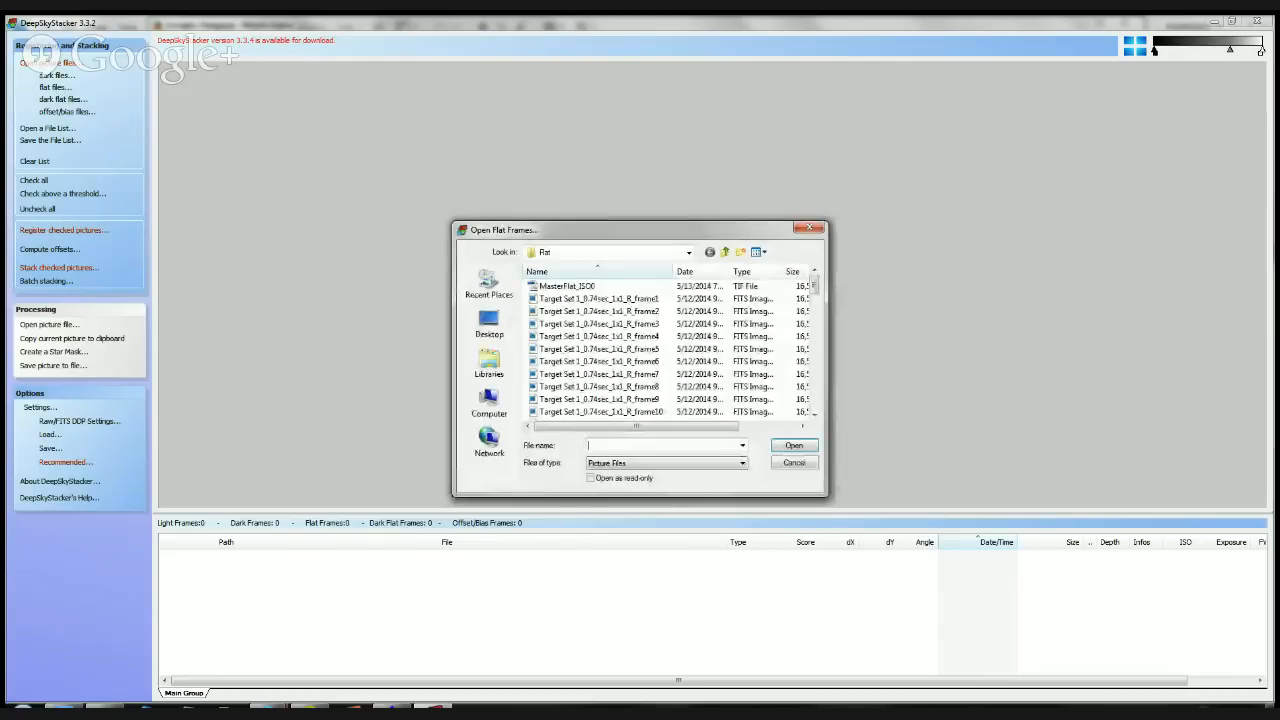
{"action": "key", "text": "Escape"}
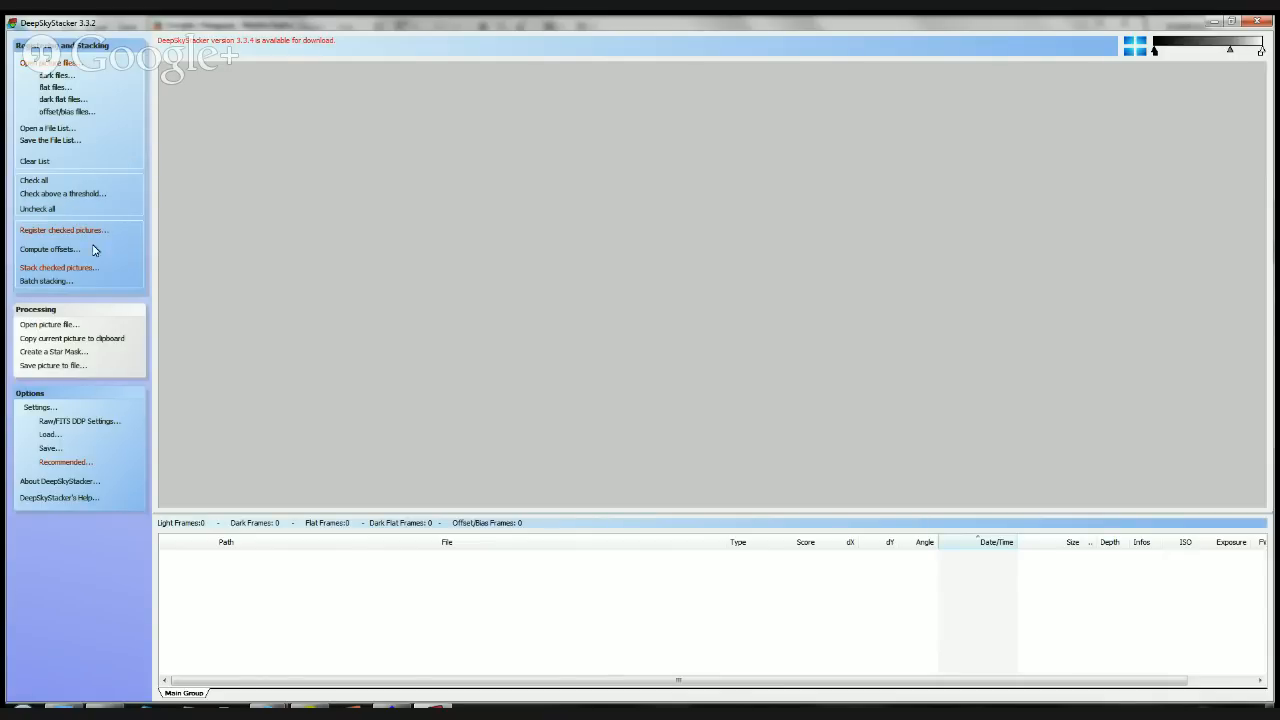
Step: Open the NGC7023_dl file list from TAIC Week 2 Images and preview its 00h36m21s230 and 00h18m58s163 light frames
{"action": "left_click", "coordinate": [55, 130]}
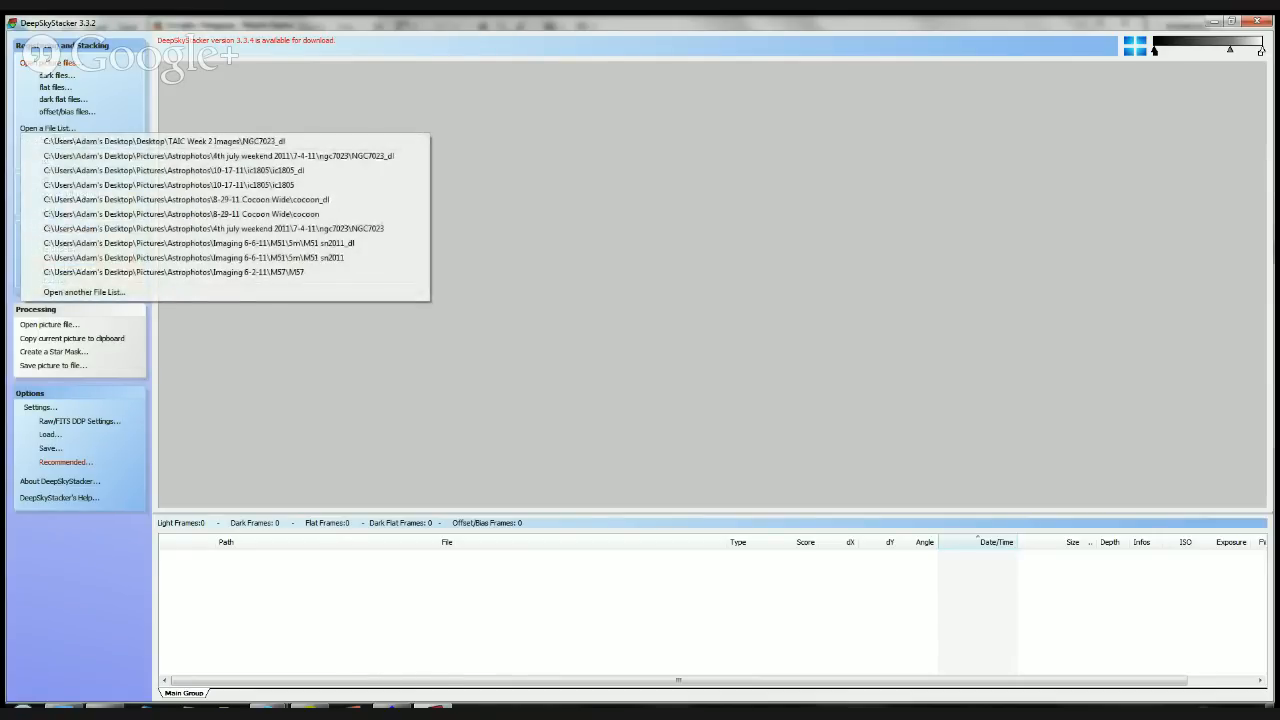
{"action": "left_click", "coordinate": [151, 143]}
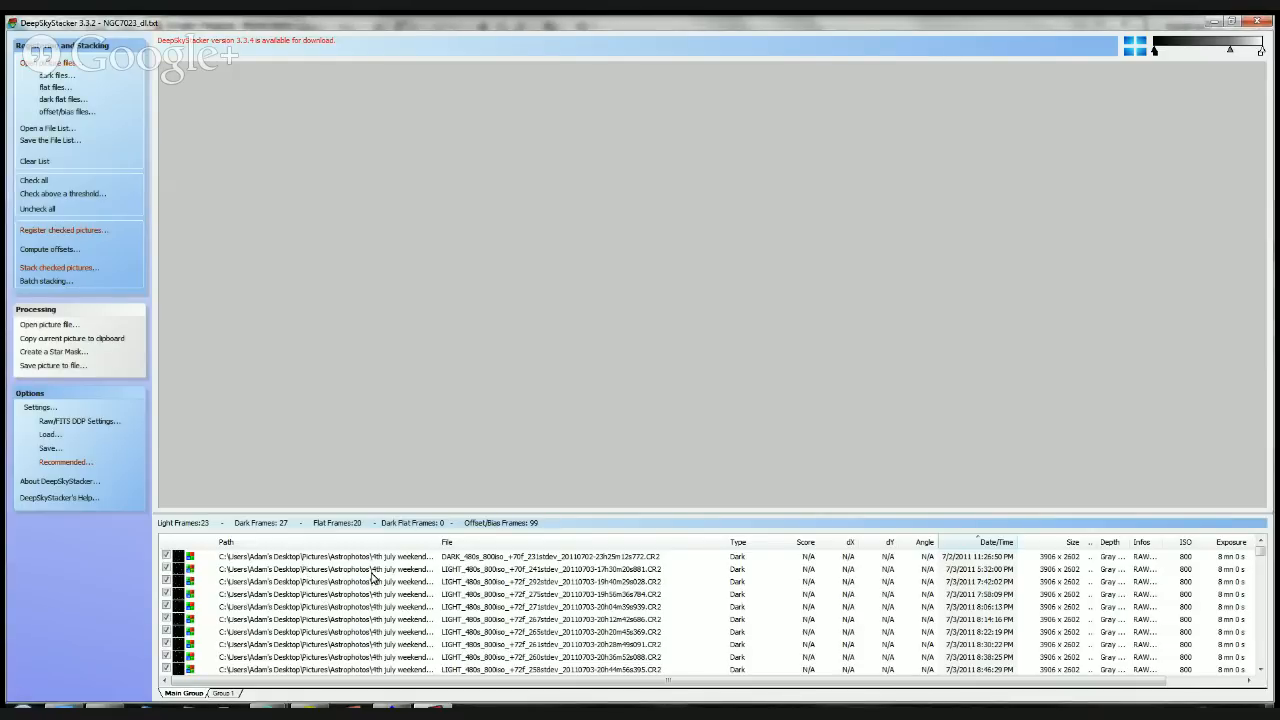
{"action": "left_click_drag", "start_coordinate": [1263, 560], "coordinate": [1263, 592]}
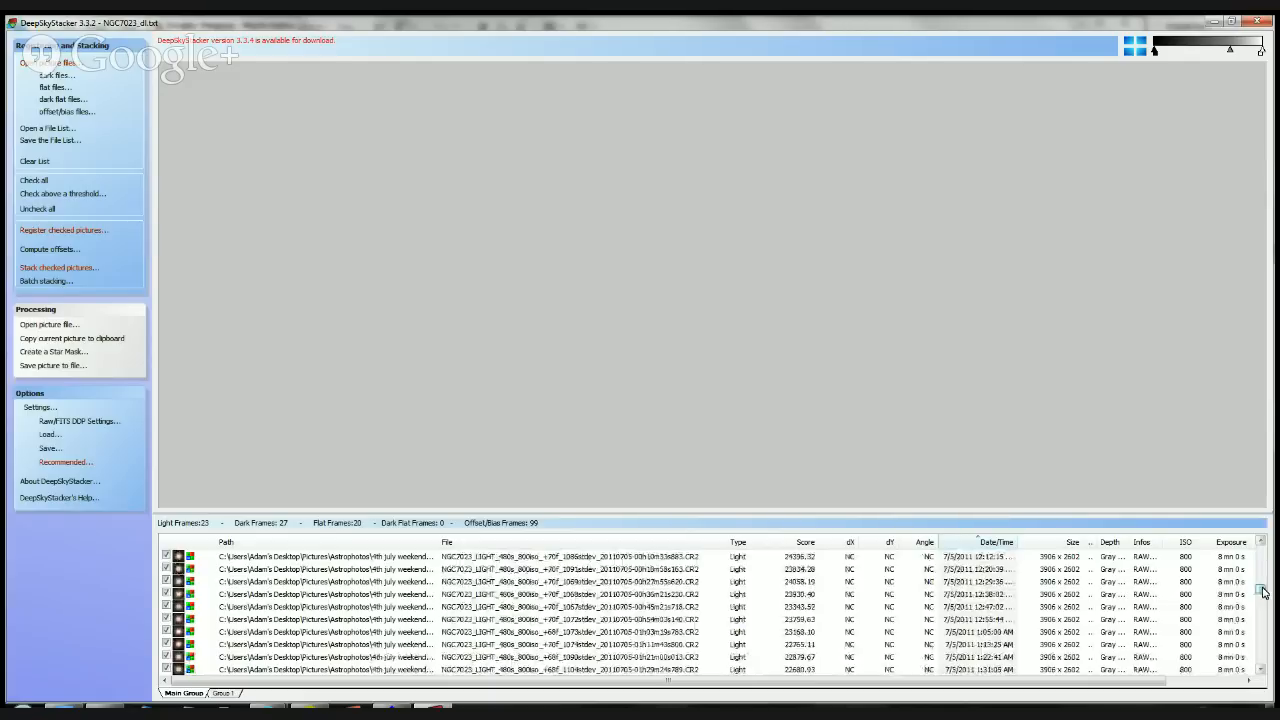
{"action": "left_click", "coordinate": [625, 598]}
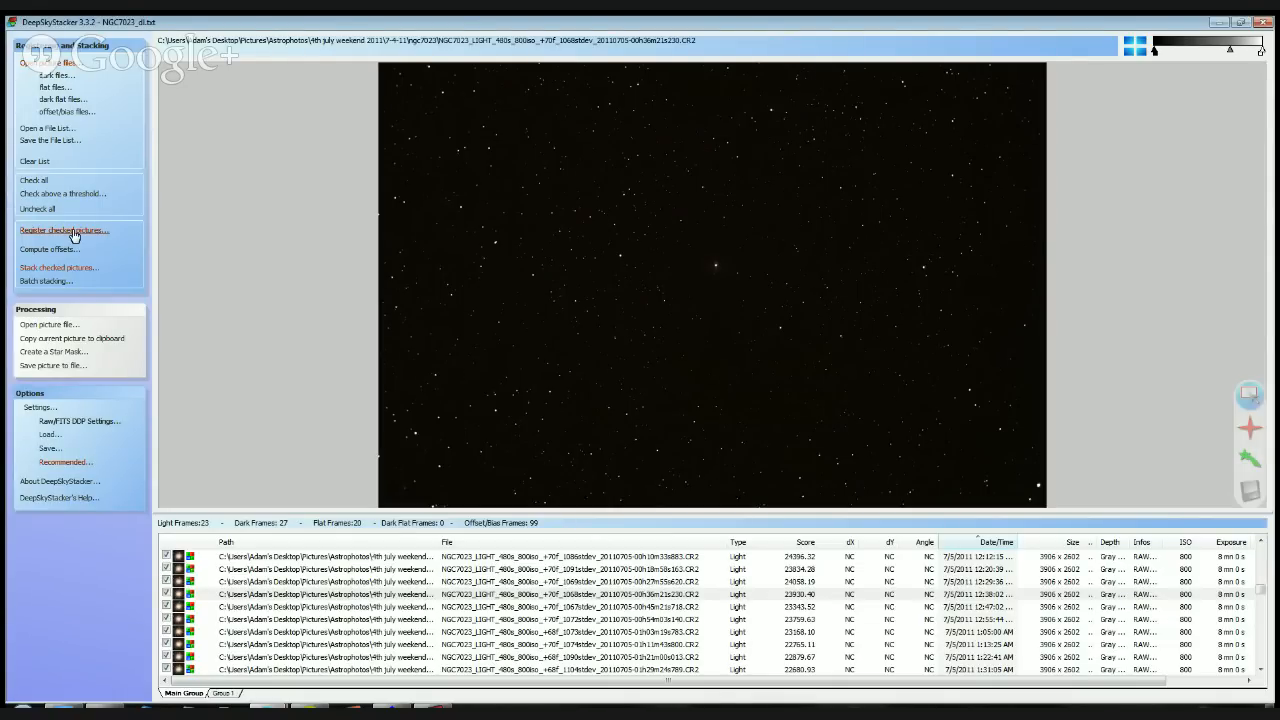
{"action": "left_click", "coordinate": [490, 569]}
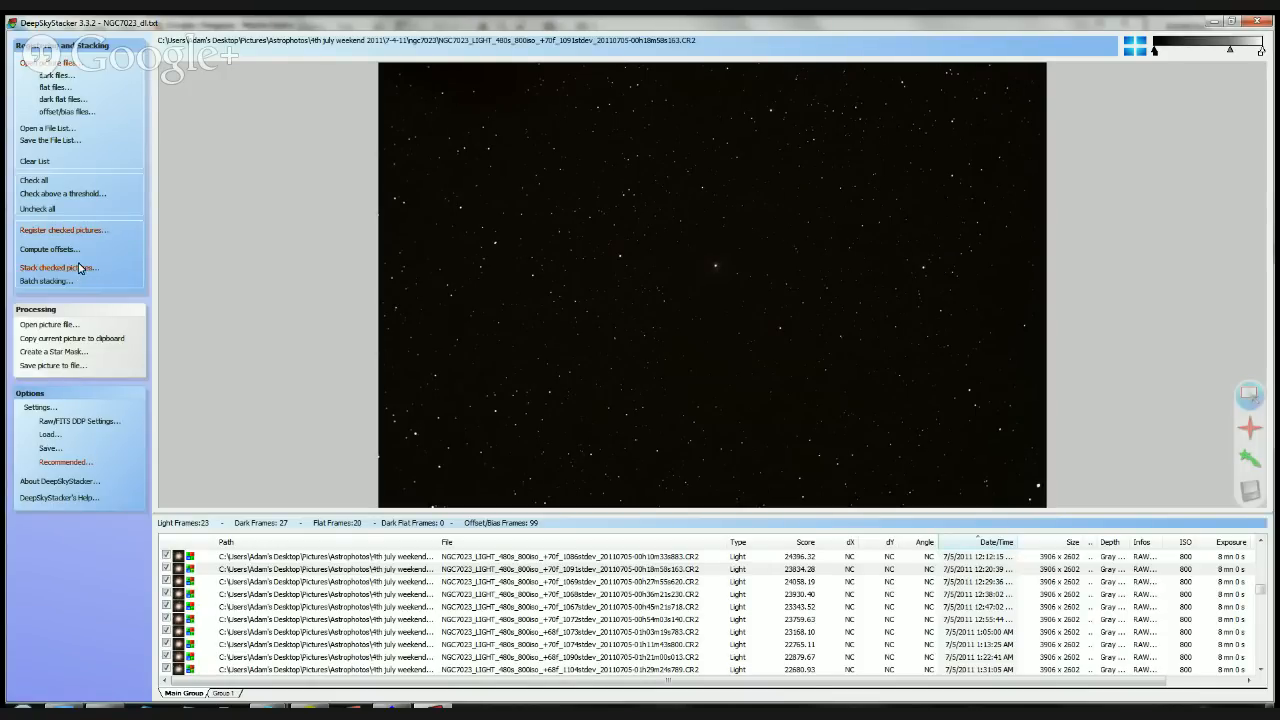
Step: Review the recommended settings and stacking parameters for registering the checked pictures, and close the register settings without registering
{"action": "left_click", "coordinate": [84, 232]}
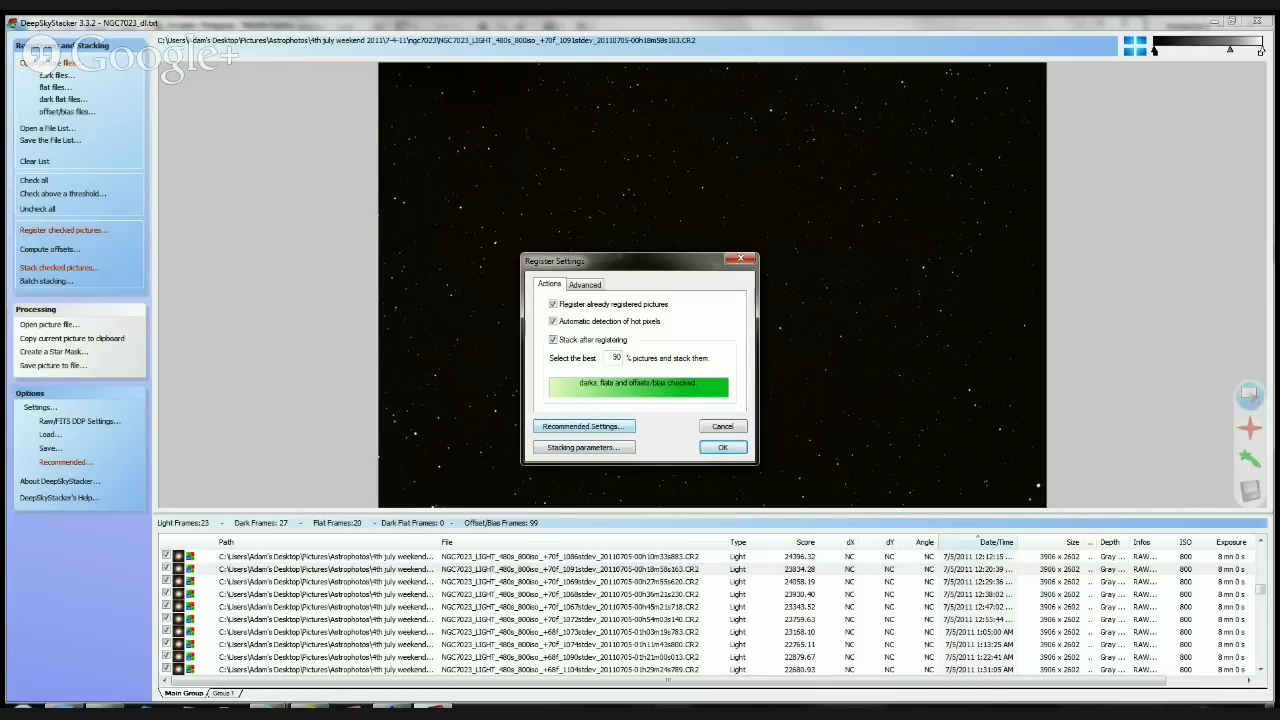
{"action": "left_click", "coordinate": [584, 426]}
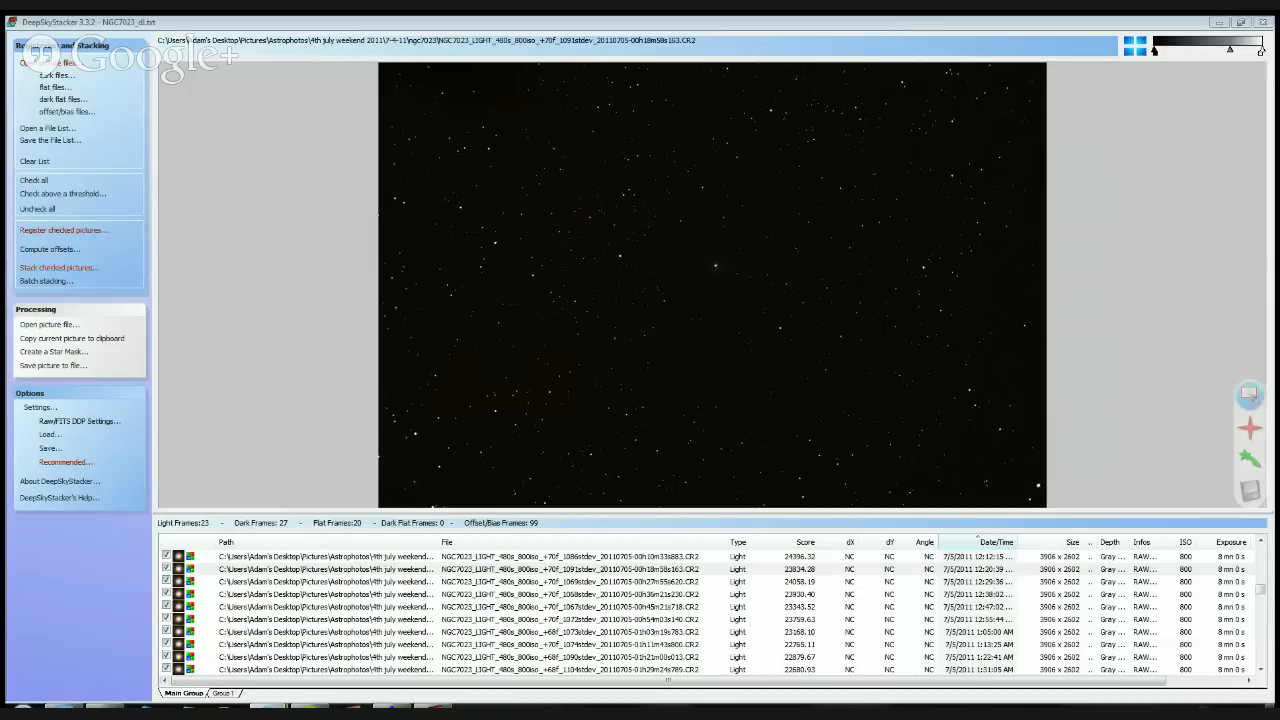
{"action": "left_click", "coordinate": [64, 230]}
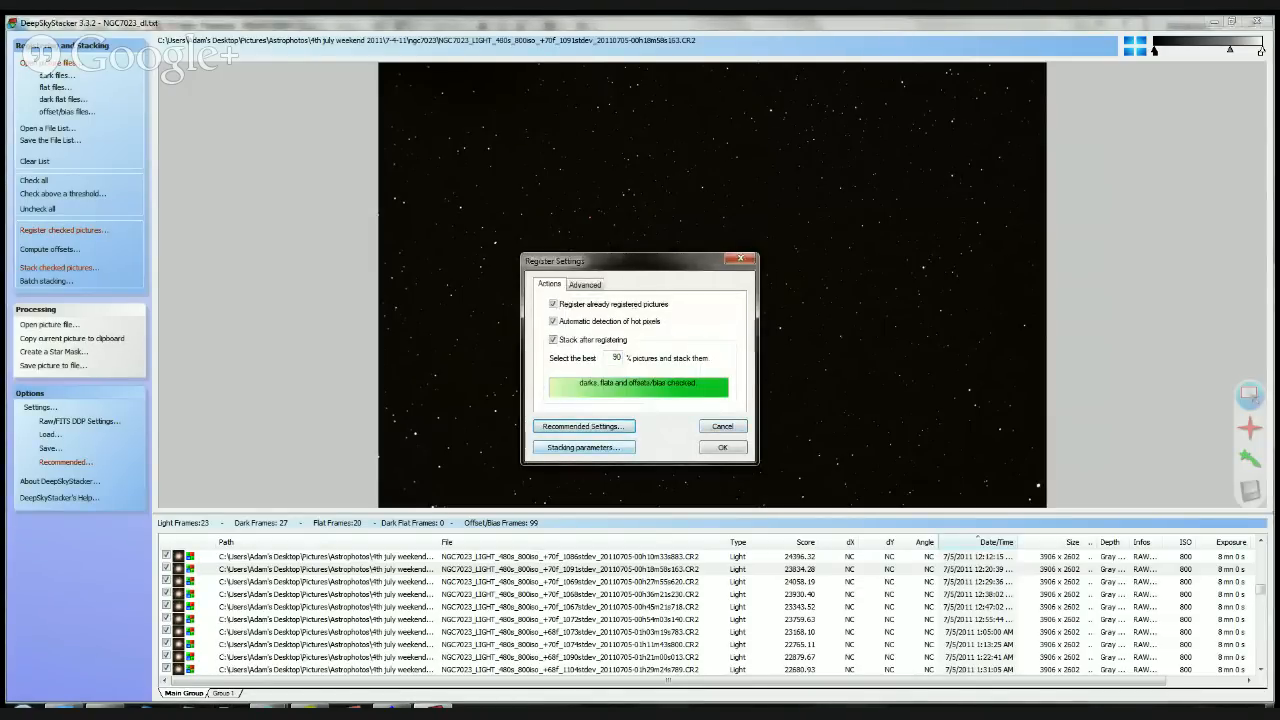
{"action": "left_click", "coordinate": [584, 447]}
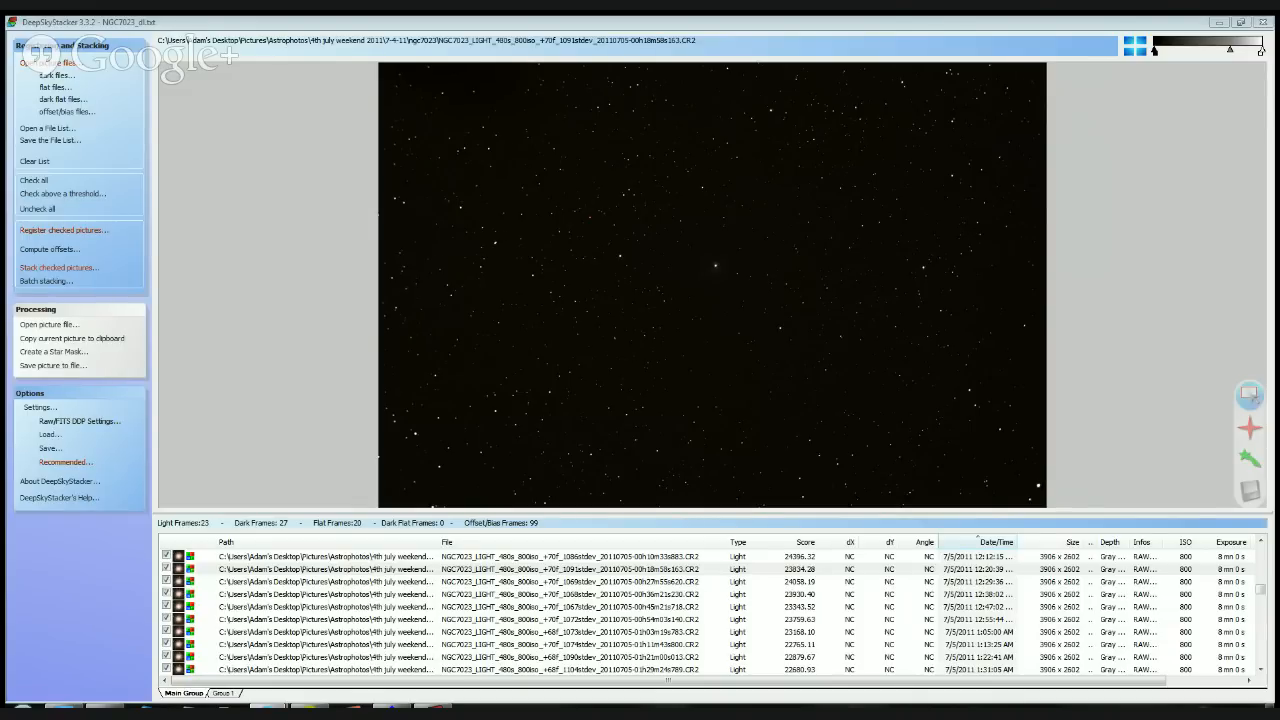
{"action": "left_click", "coordinate": [840, 555]}
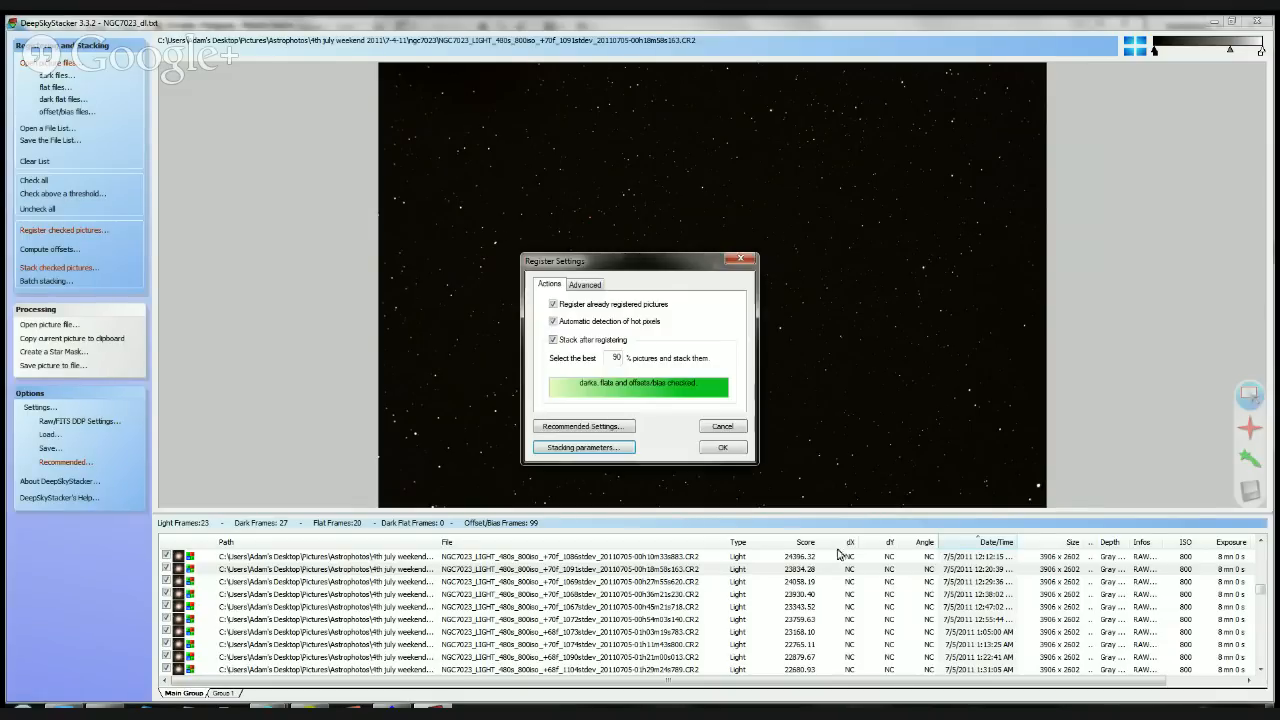
{"action": "left_click", "coordinate": [741, 258]}
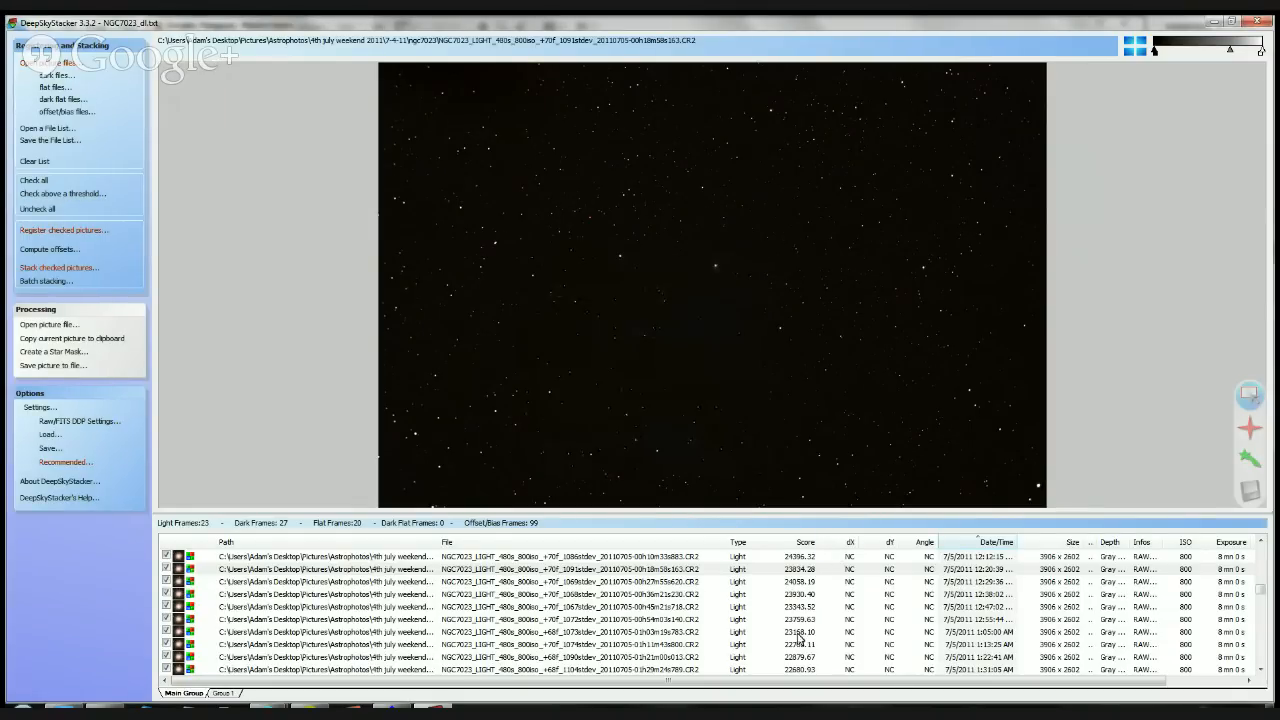
Step: Compare the 01h56m10s343 and 22h42m00s064 NGC7023 light frames by preview, score and FWHM
{"action": "left_click_drag", "start_coordinate": [1261, 592], "coordinate": [1263, 598]}
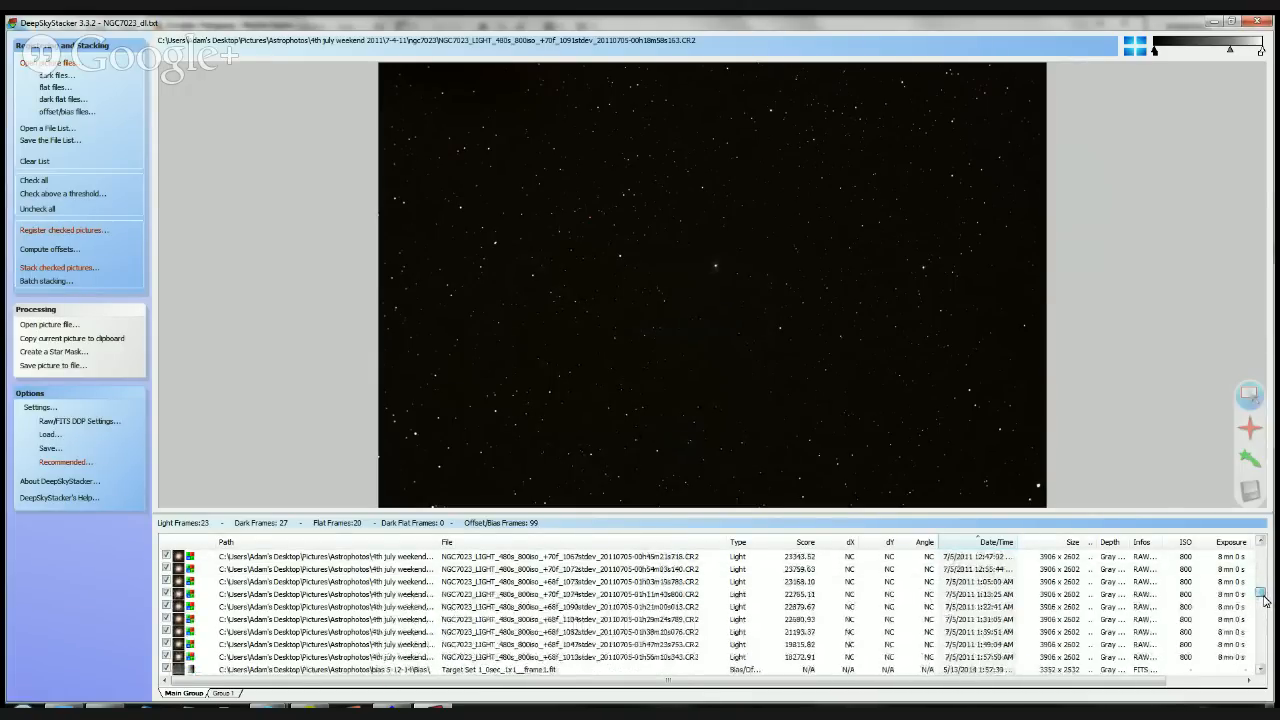
{"action": "left_click", "coordinate": [680, 660]}
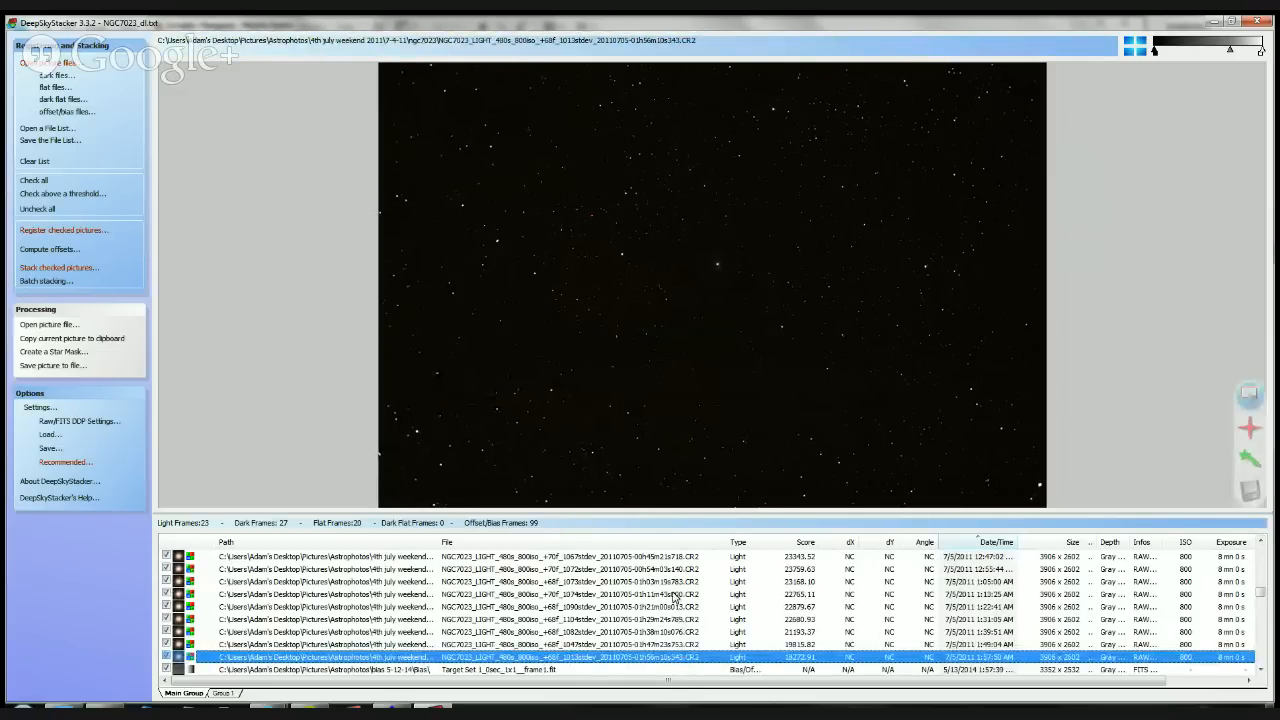
{"action": "scroll", "coordinate": [675, 575], "scroll_direction": "up", "scroll_amount": 5}
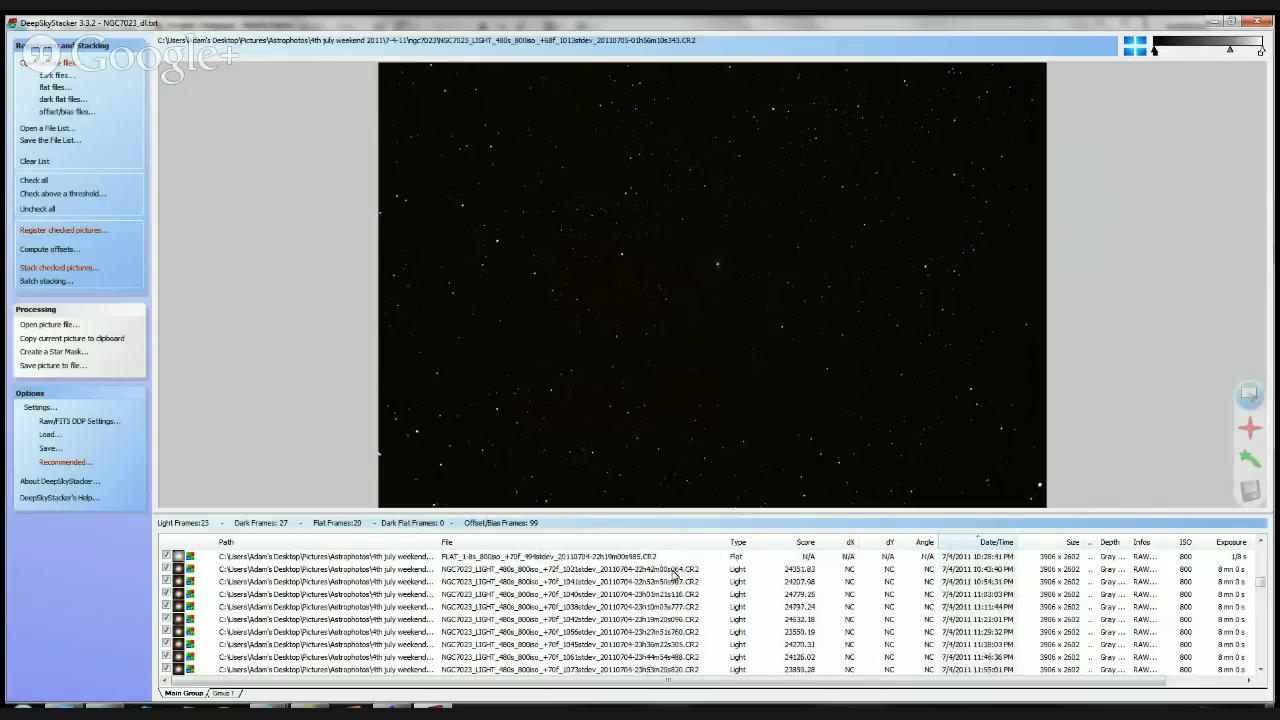
{"action": "left_click", "coordinate": [674, 571]}
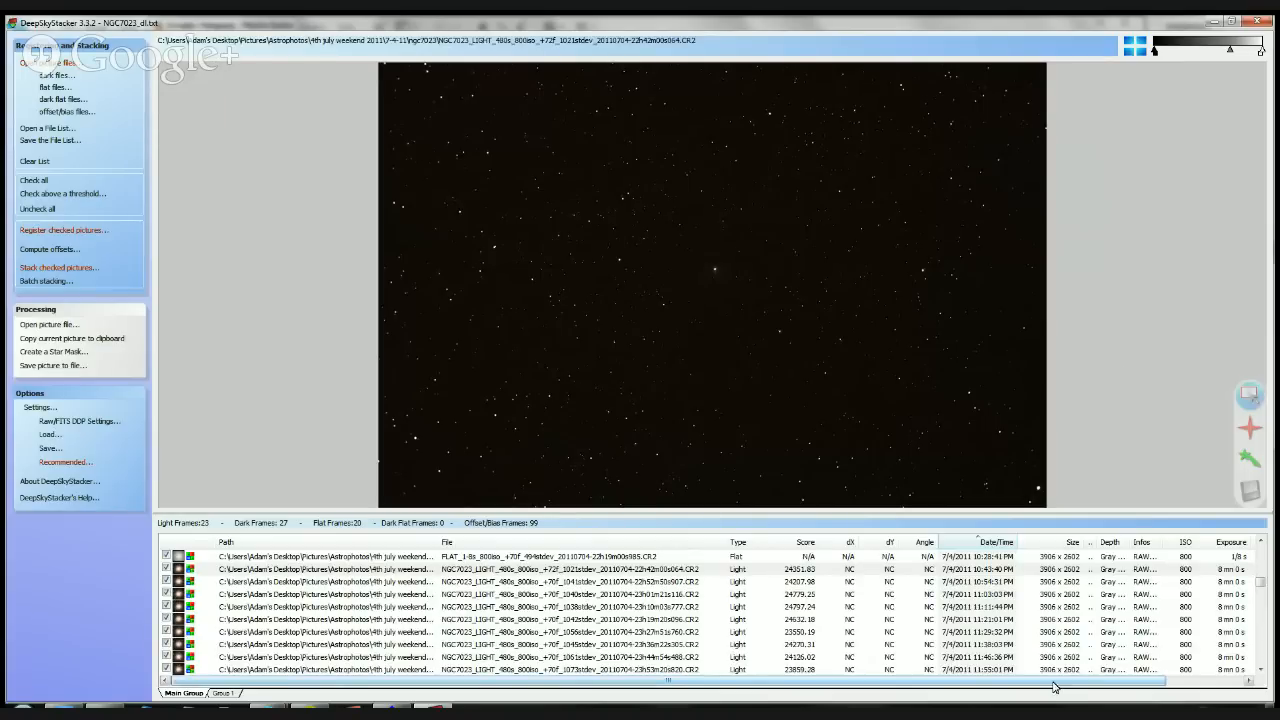
{"action": "left_click_drag", "start_coordinate": [1054, 686], "coordinate": [1083, 684]}
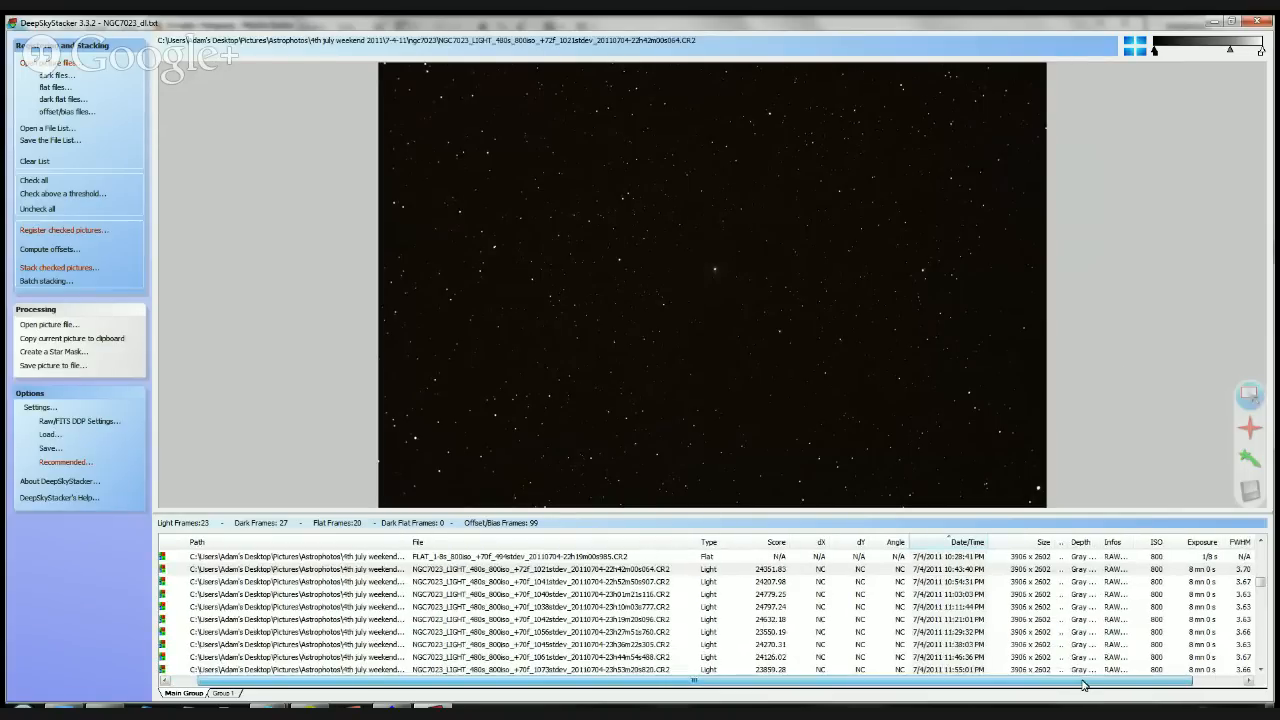
Step: Compare the scores and FWHM values of the NGC7023 light frames across the night in the file list
{"action": "left_click", "coordinate": [1266, 594]}
{"action": "scroll", "coordinate": [1266, 594], "scroll_direction": "up", "scroll_amount": 2}
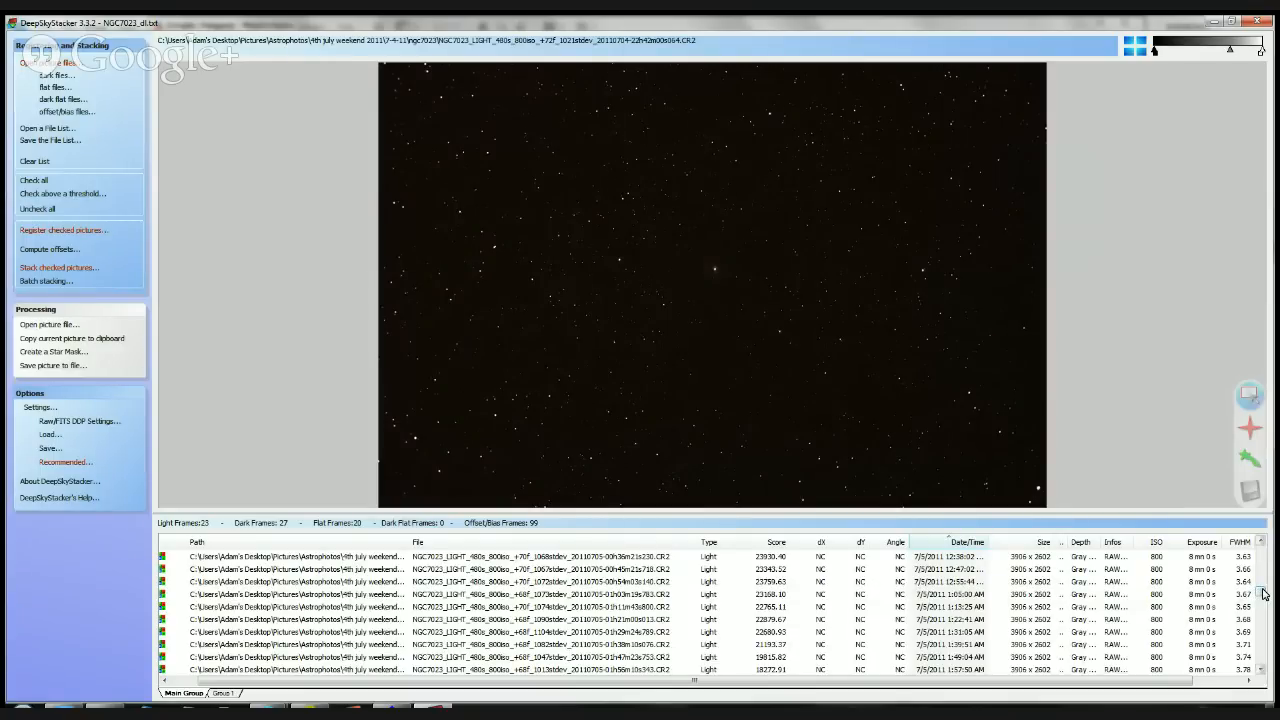
{"action": "scroll", "coordinate": [1260, 591], "scroll_direction": "up", "scroll_amount": 4}
{"action": "scroll", "coordinate": [1262, 591], "scroll_direction": "down", "scroll_amount": 4}
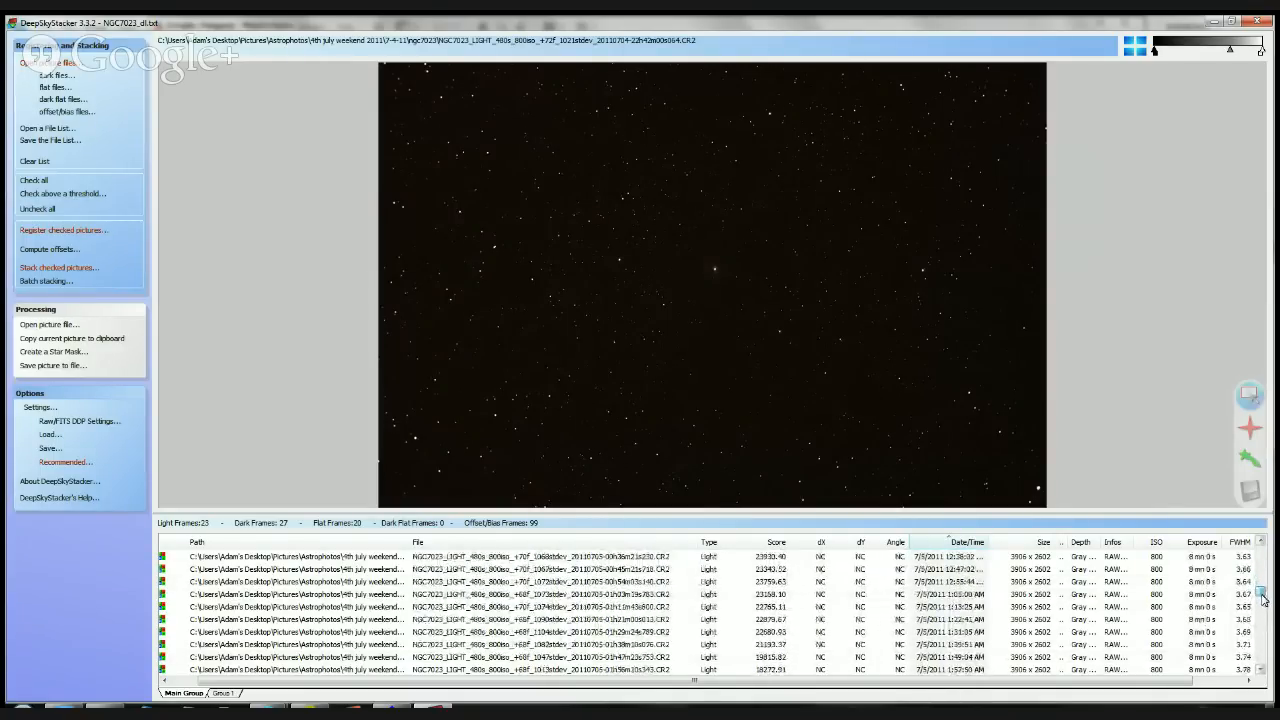
{"action": "scroll", "coordinate": [1262, 597], "scroll_direction": "down", "scroll_amount": 2}
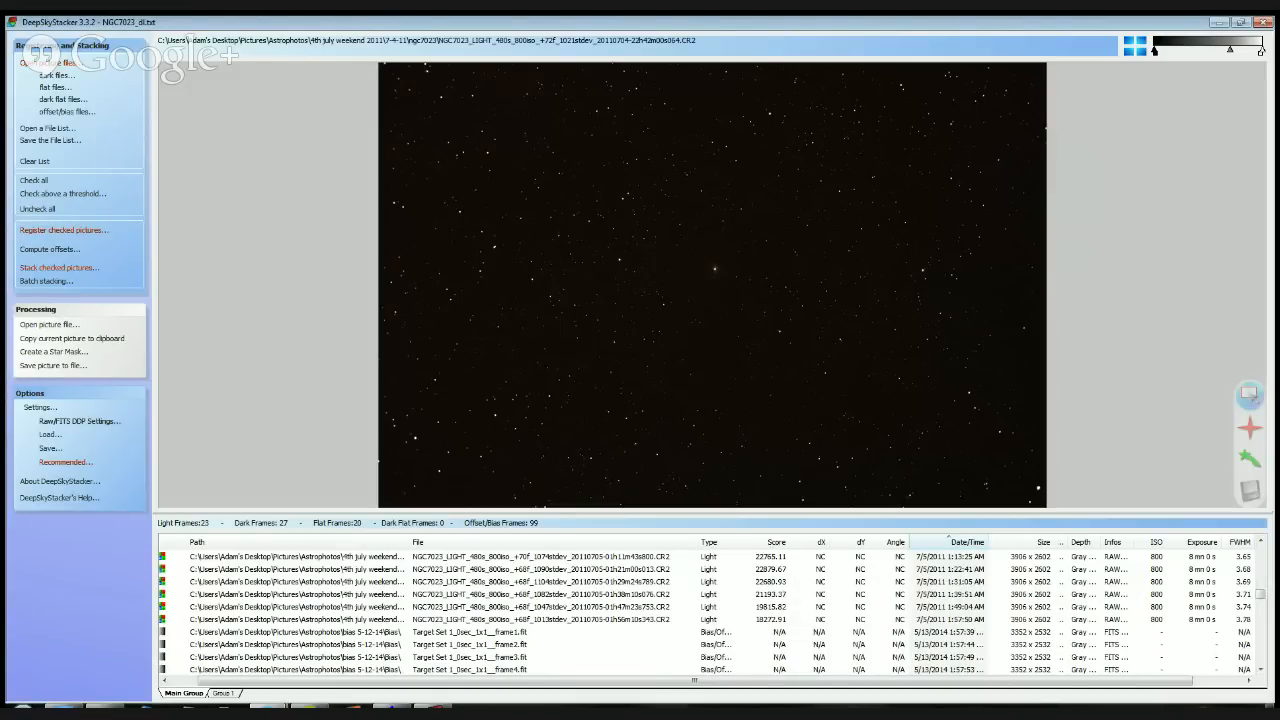
{"action": "left_click", "coordinate": [301, 299]}
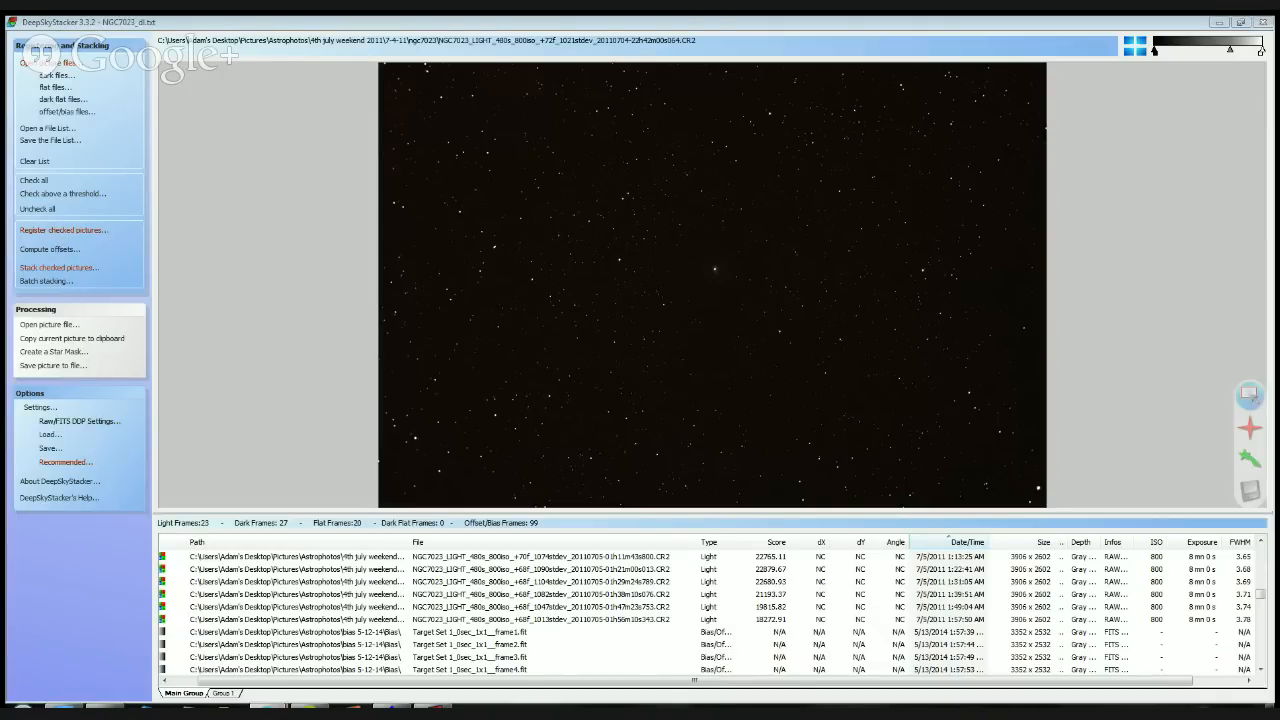
Step: Check the stacking parameters for registering the checked pictures, and cancel the register settings
{"action": "left_click", "coordinate": [64, 230]}
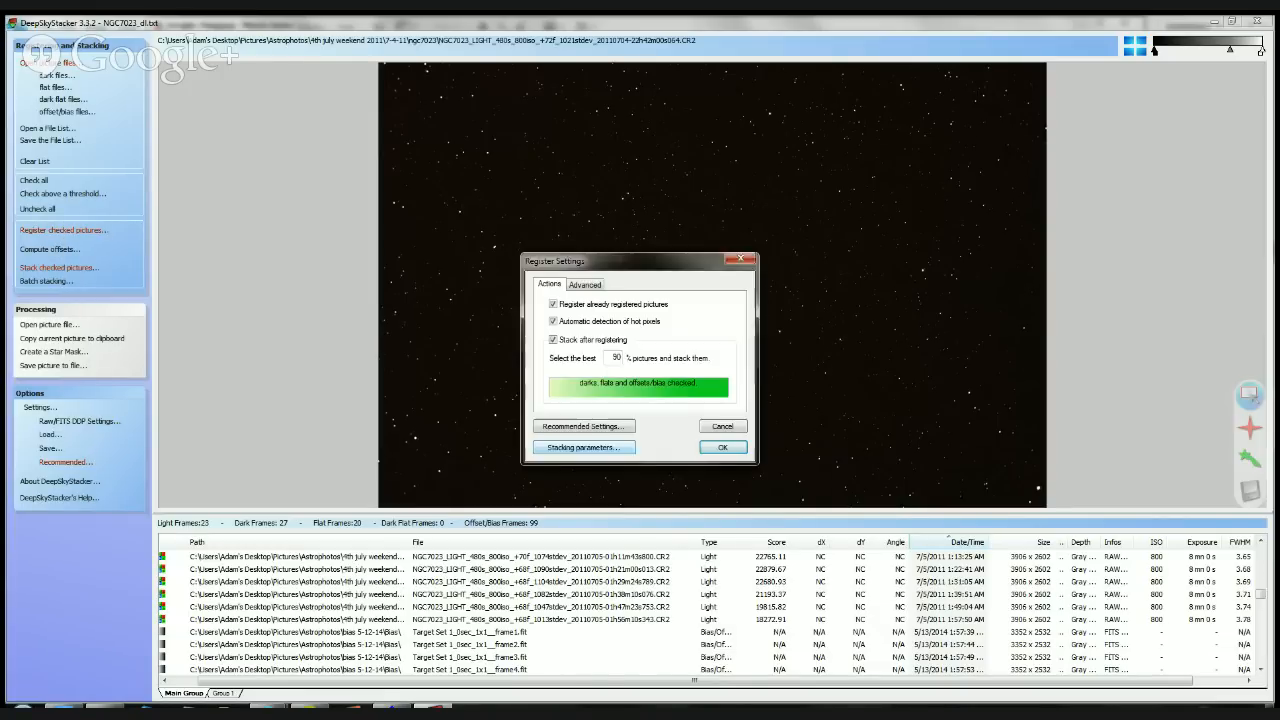
{"action": "left_click", "coordinate": [580, 447]}
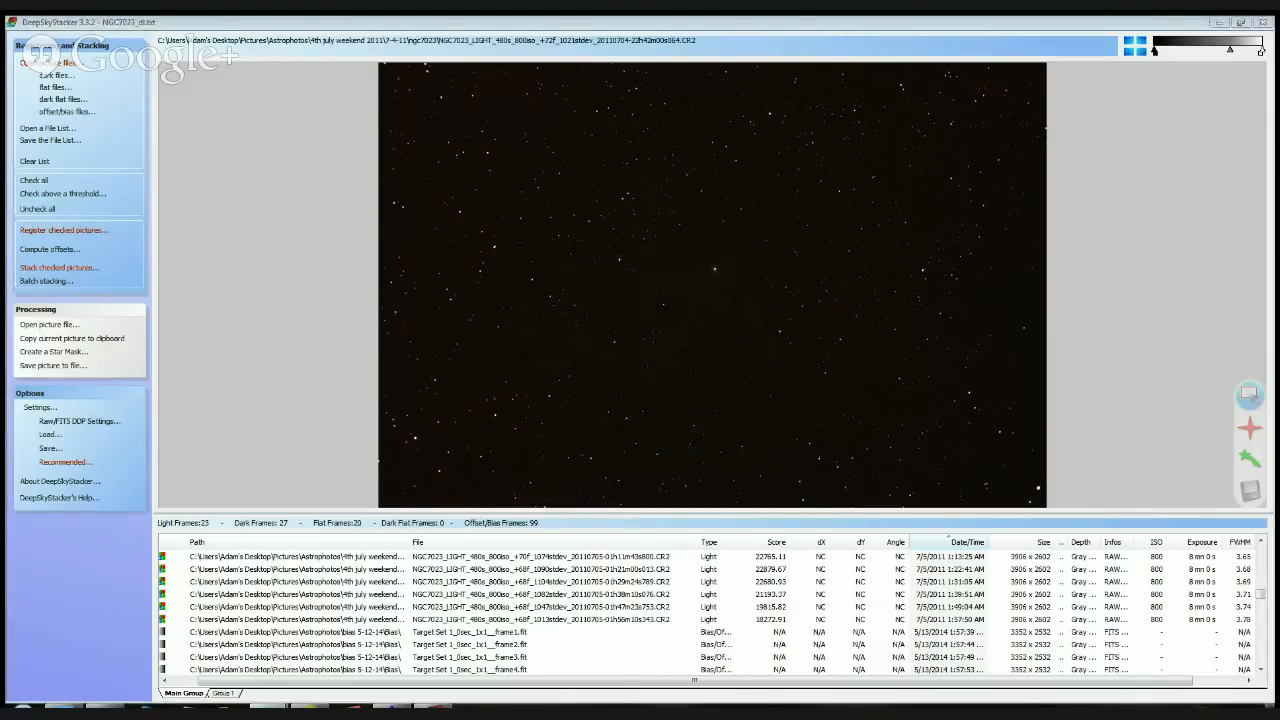
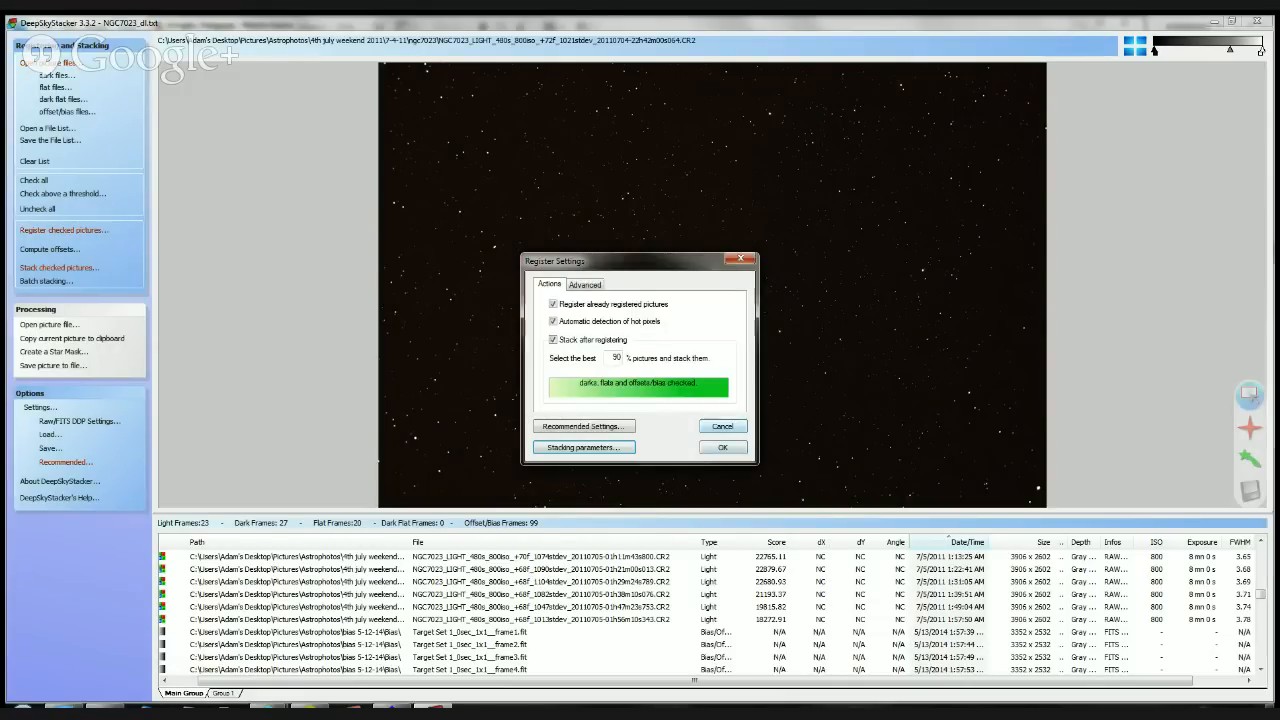
{"action": "left_click", "coordinate": [722, 426]}
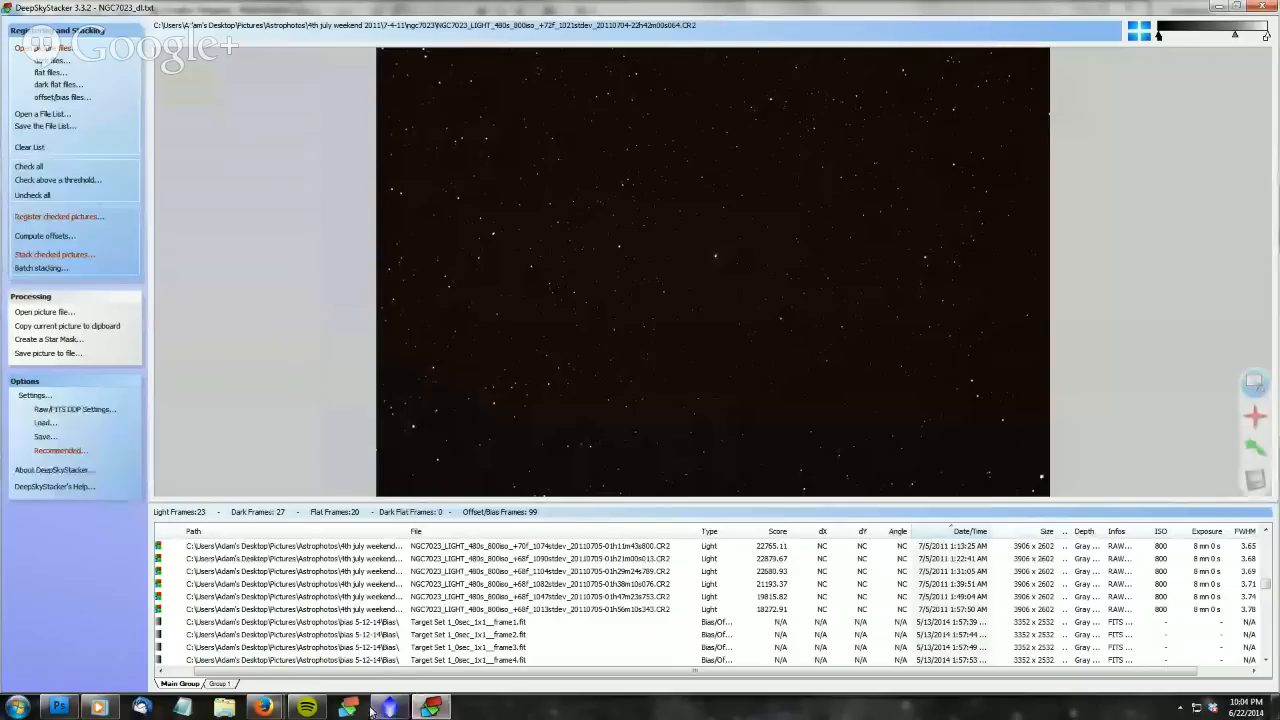
{"action": "mouse_move", "coordinate": [270, 708]}
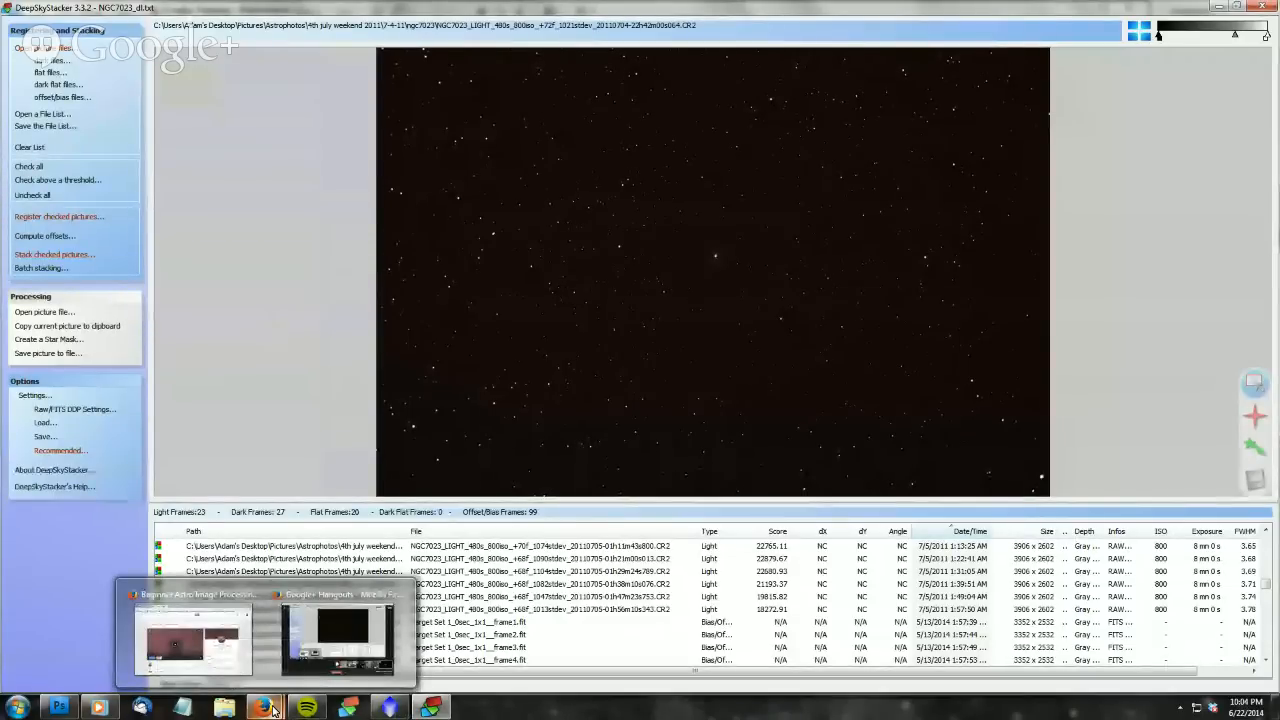
{"action": "mouse_move", "coordinate": [305, 670]}
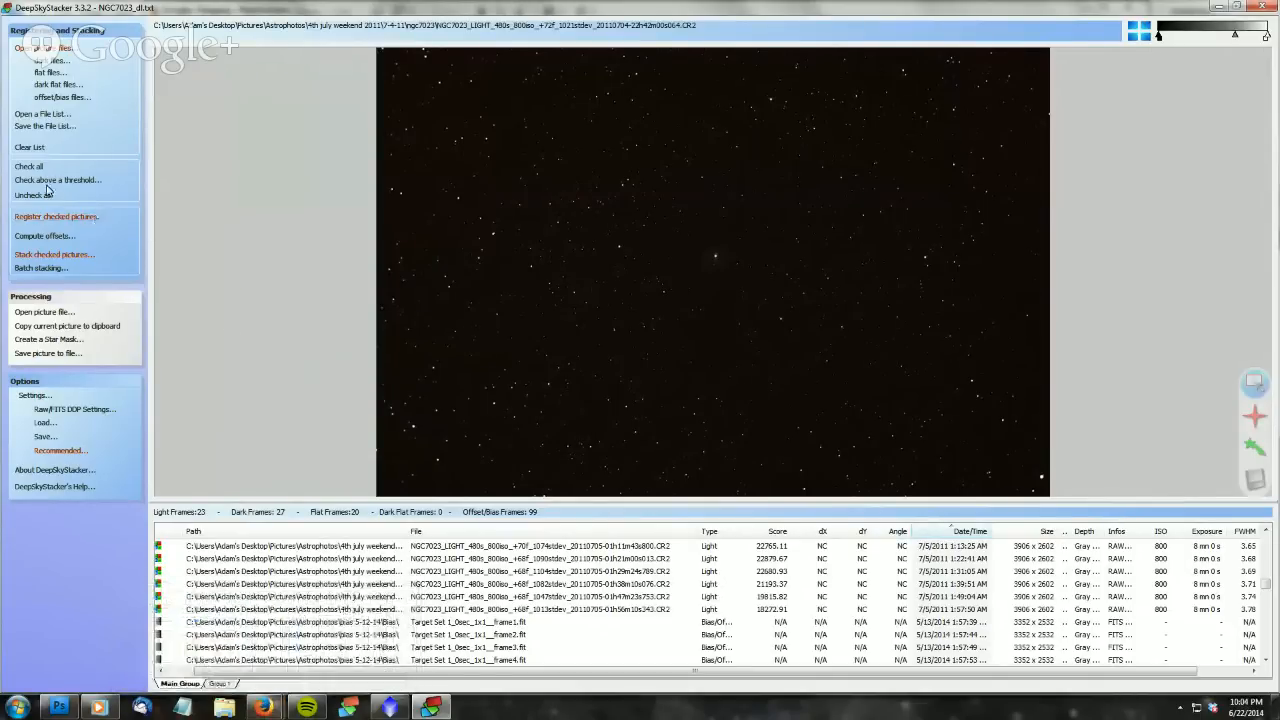
Step: Compare the Standard Mode and Intersection Mode result framing in the stacking parameters for the checked pictures
{"action": "left_click", "coordinate": [55, 216]}
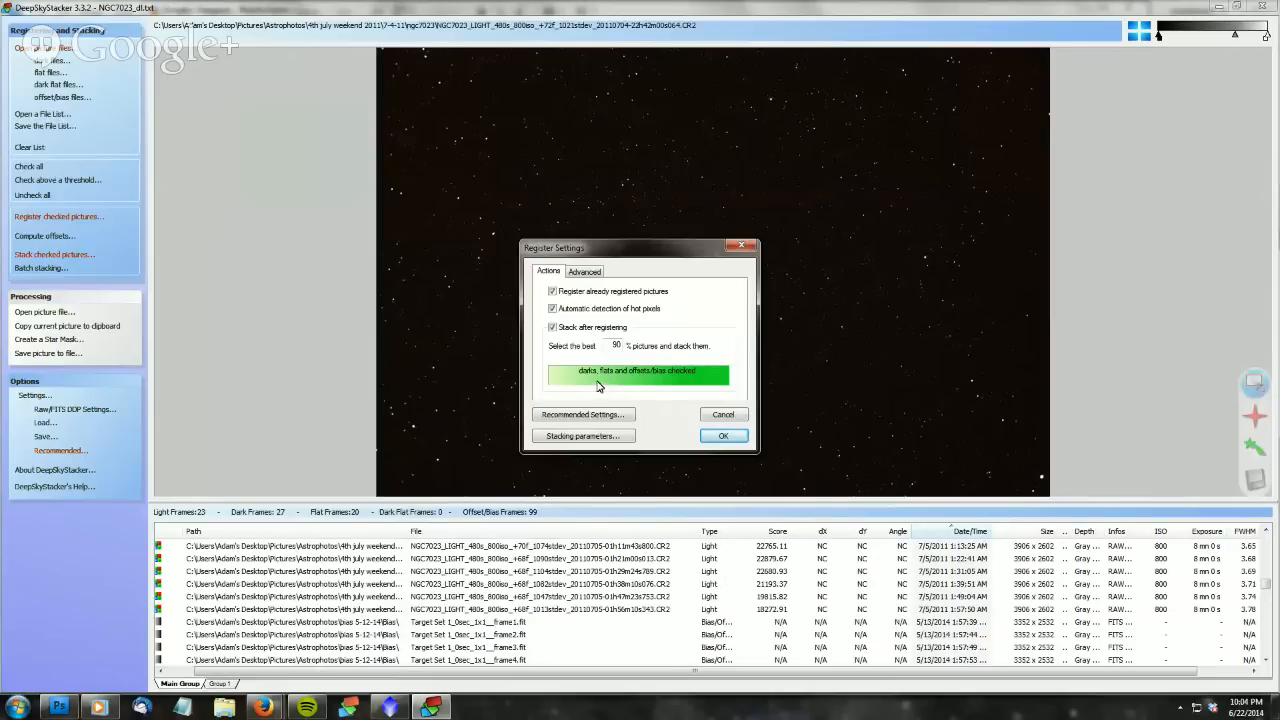
{"action": "left_click", "coordinate": [583, 436]}
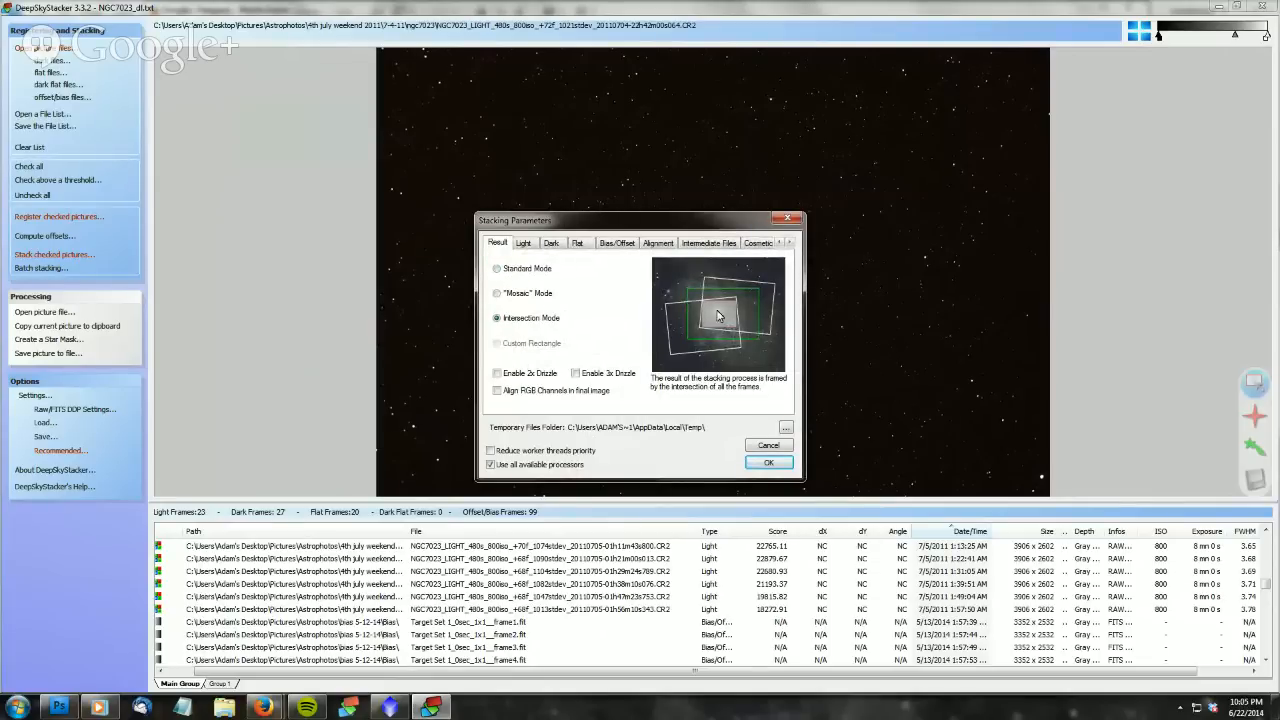
{"action": "left_click", "coordinate": [516, 271]}
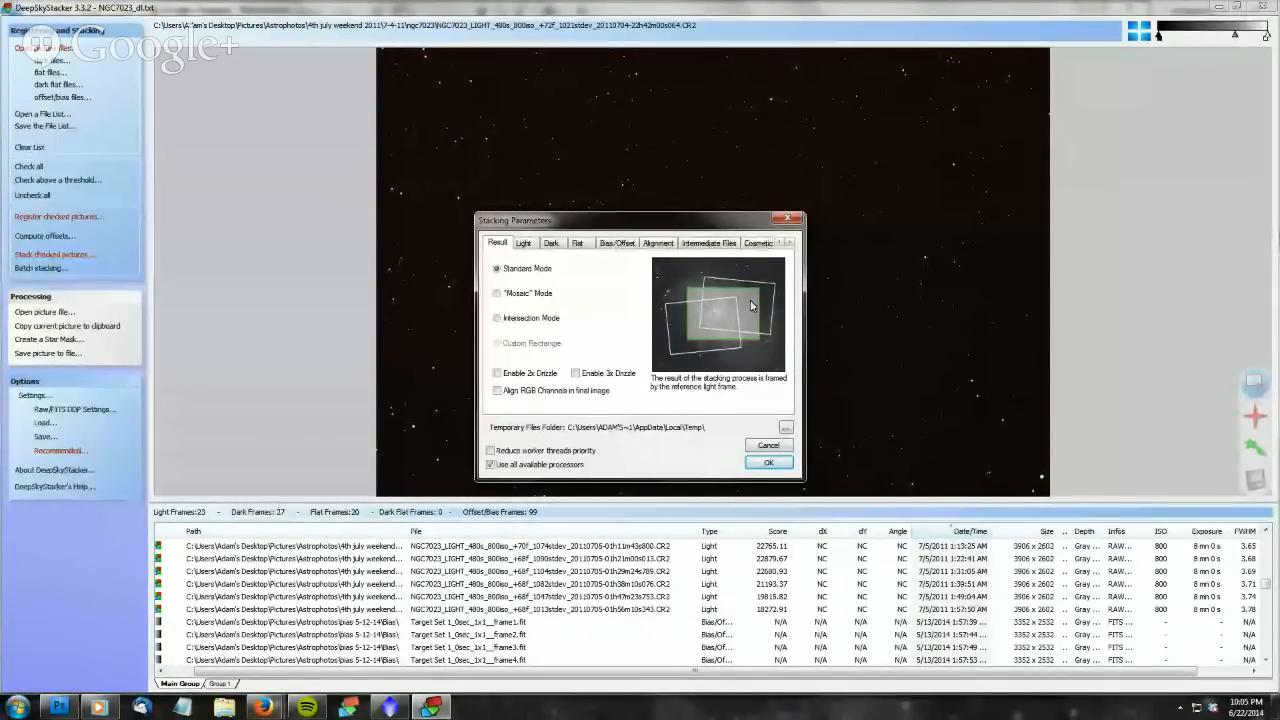
{"action": "left_click", "coordinate": [522, 321]}
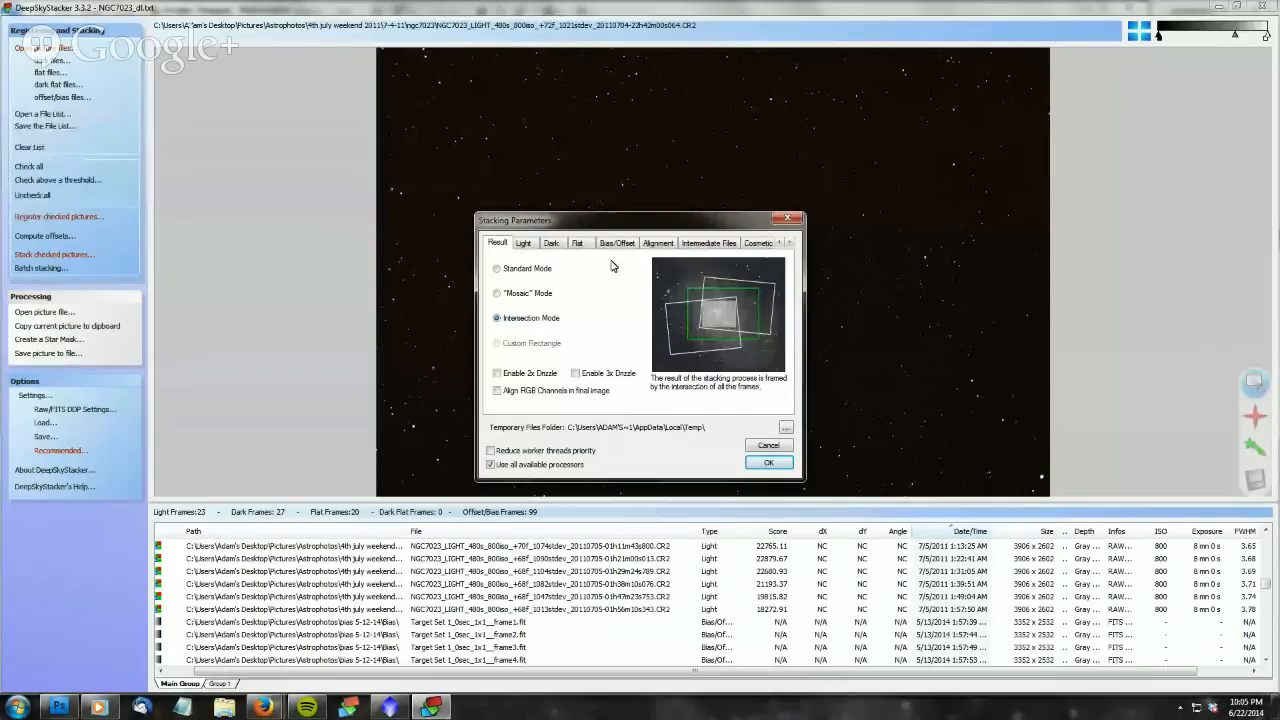
Step: Review the light, dark, flat, bias/offset, alignment and intermediate file stacking parameters, and close the register settings without registering
{"action": "left_click", "coordinate": [528, 244]}
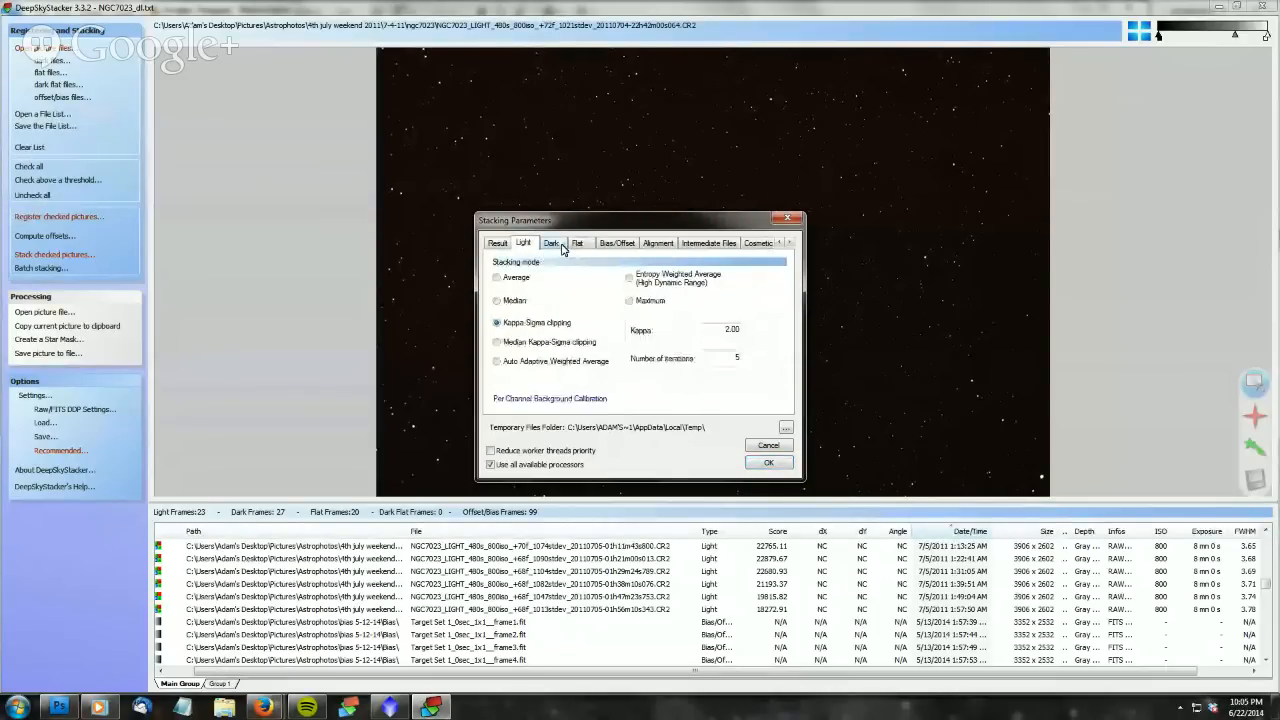
{"action": "left_click", "coordinate": [553, 244]}
{"action": "left_click", "coordinate": [577, 244]}
{"action": "left_click", "coordinate": [626, 248]}
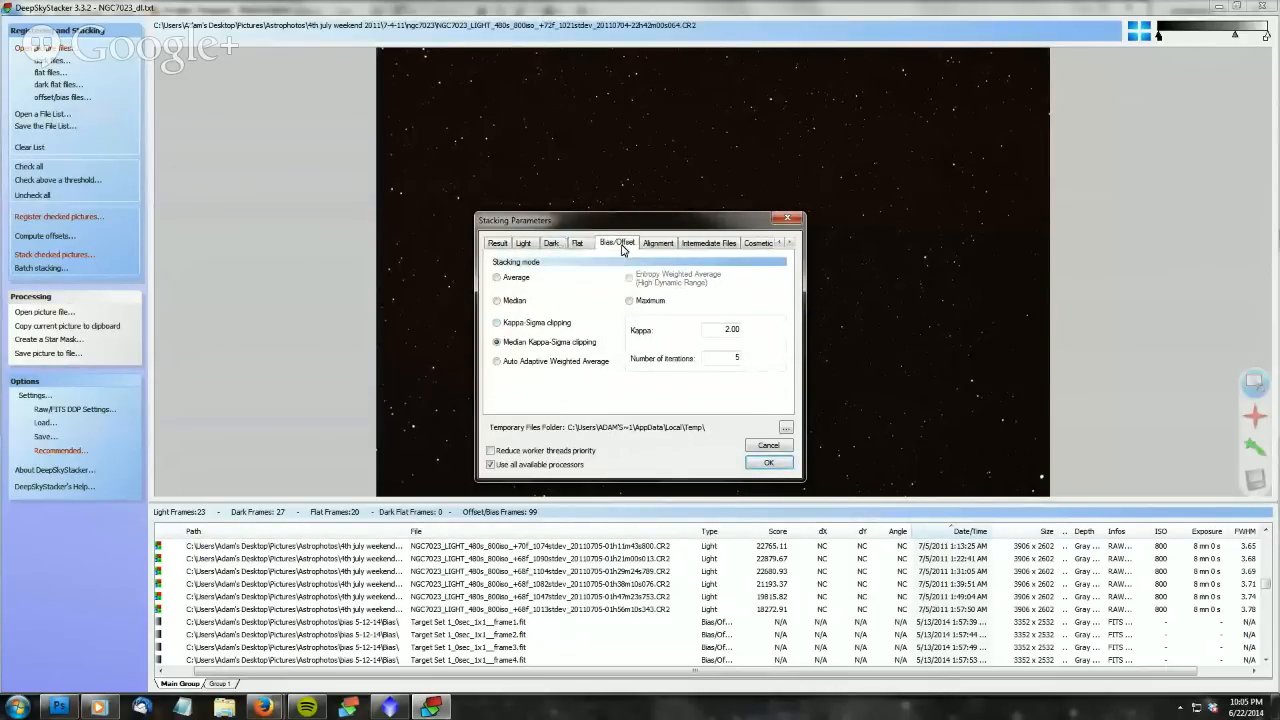
{"action": "left_click", "coordinate": [658, 245]}
{"action": "left_click", "coordinate": [705, 246]}
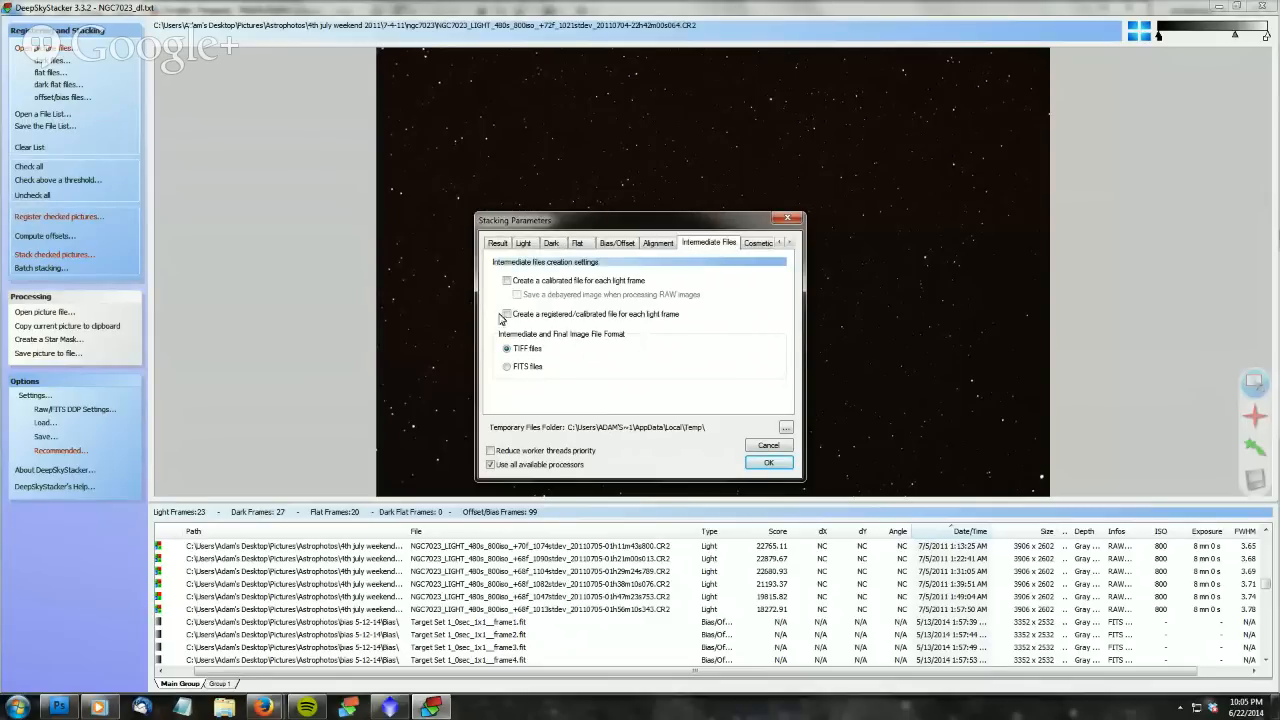
{"action": "left_click", "coordinate": [778, 448]}
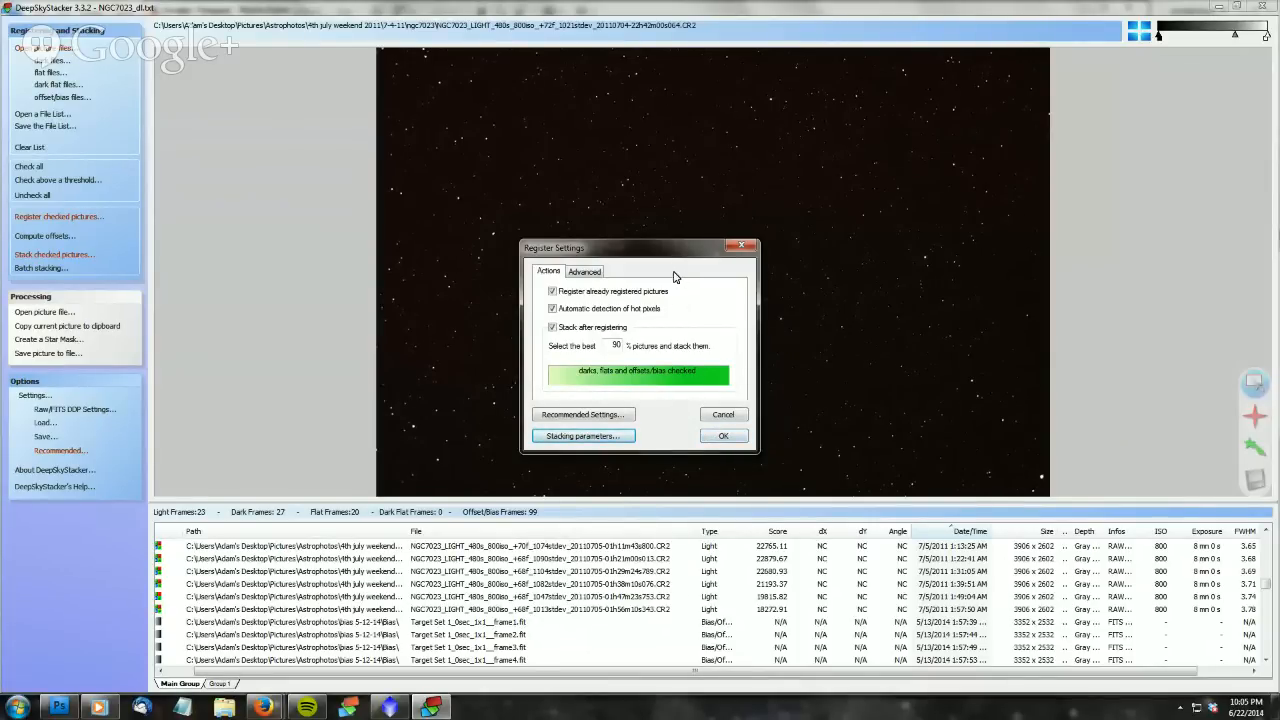
{"action": "left_click", "coordinate": [741, 246]}
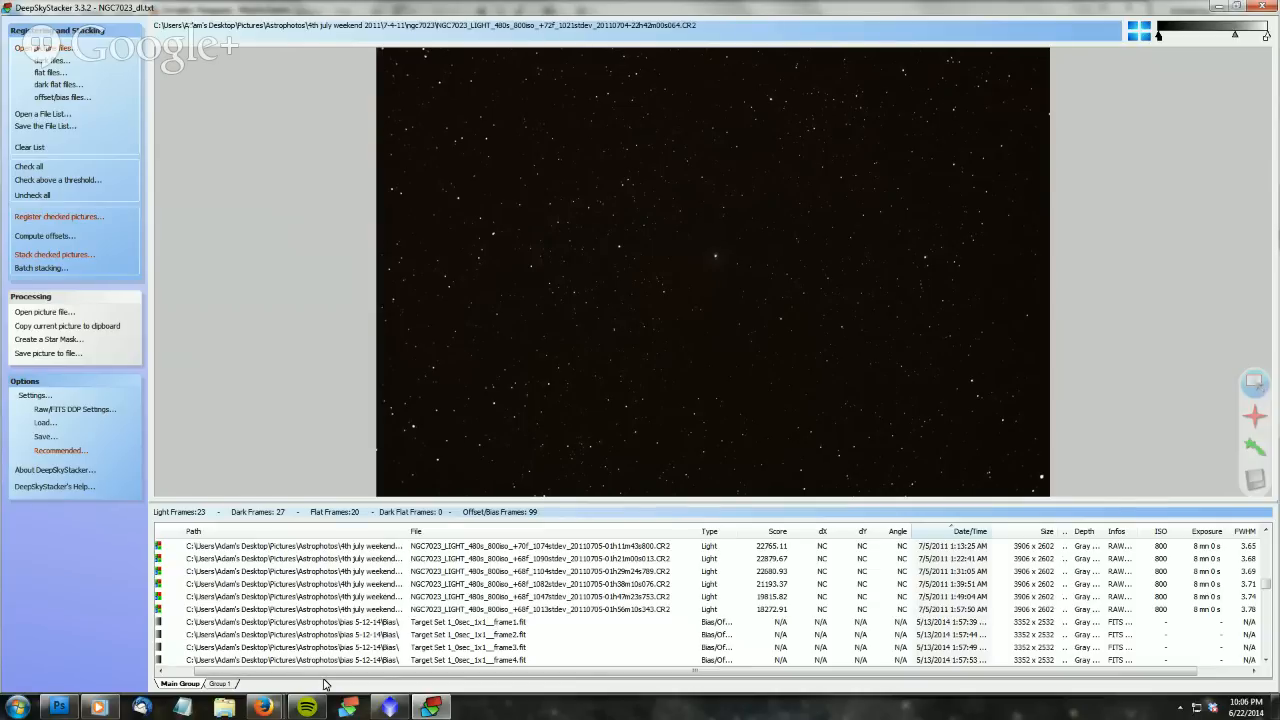
Step: Switch to the Google+ Hangouts window and change the screen share to the Photoshop window
{"action": "mouse_move", "coordinate": [270, 705]}
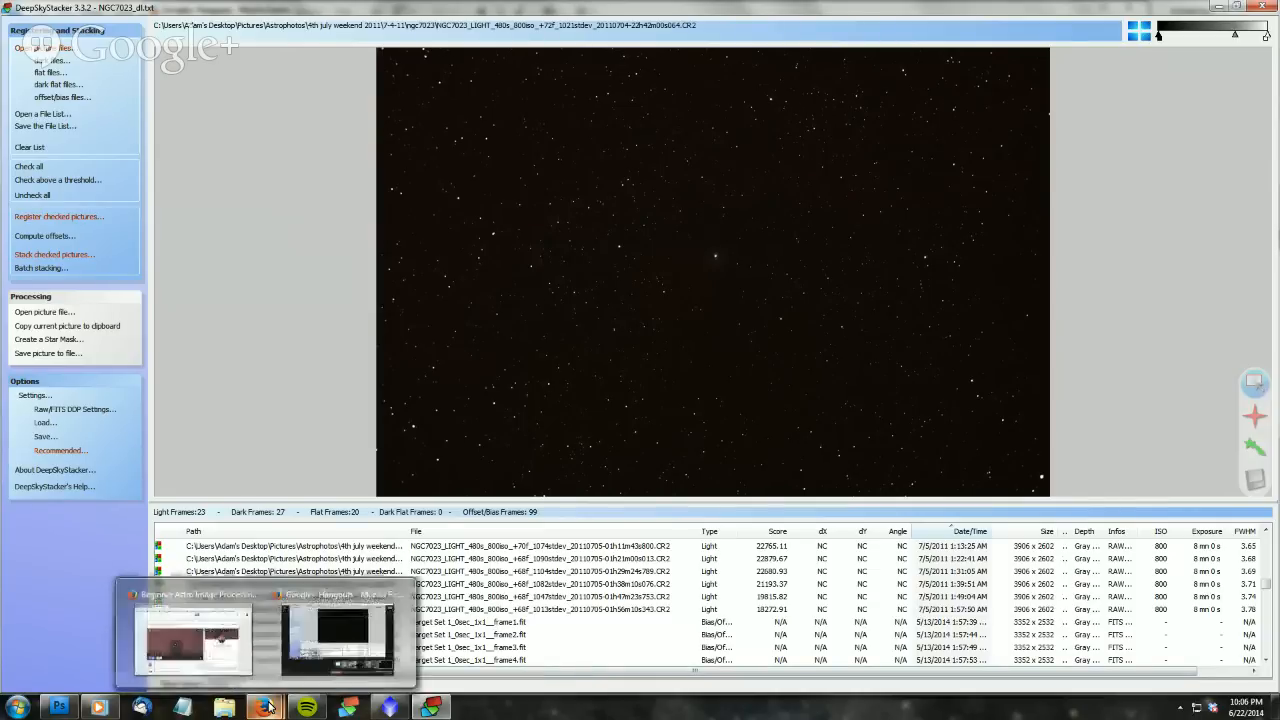
{"action": "left_click", "coordinate": [317, 638]}
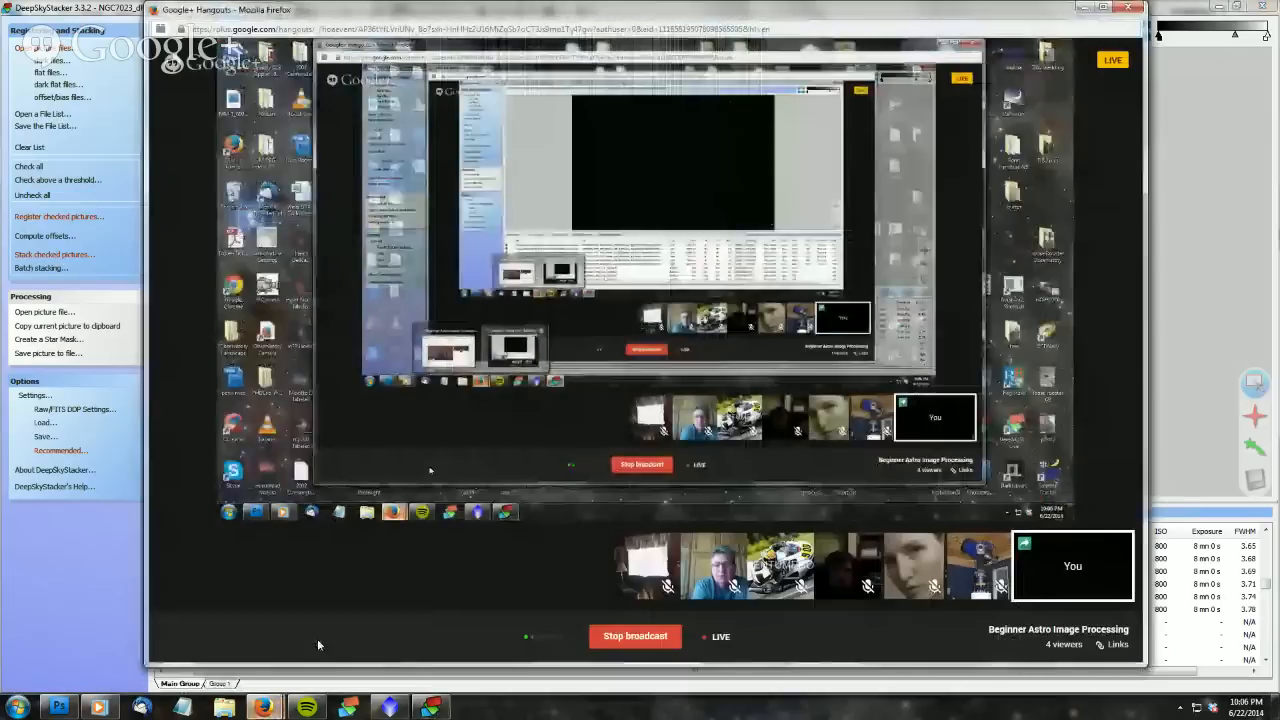
{"action": "mouse_move", "coordinate": [214, 350]}
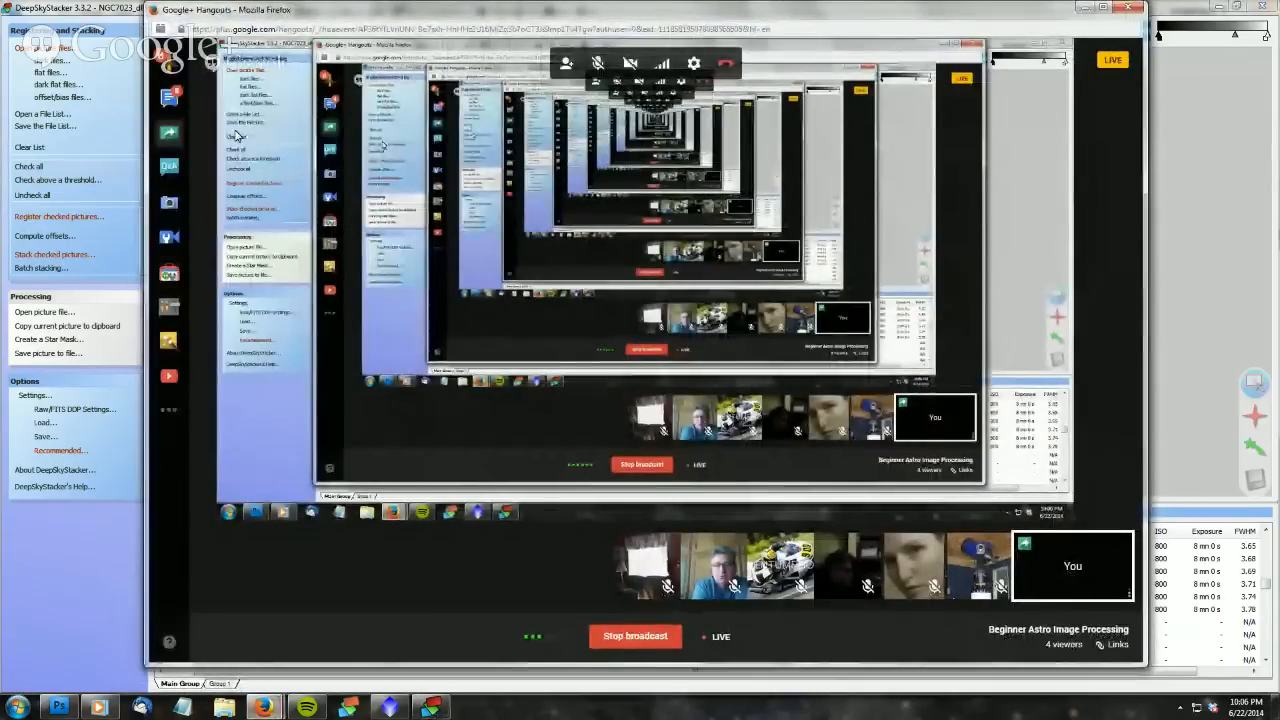
{"action": "left_click", "coordinate": [169, 132]}
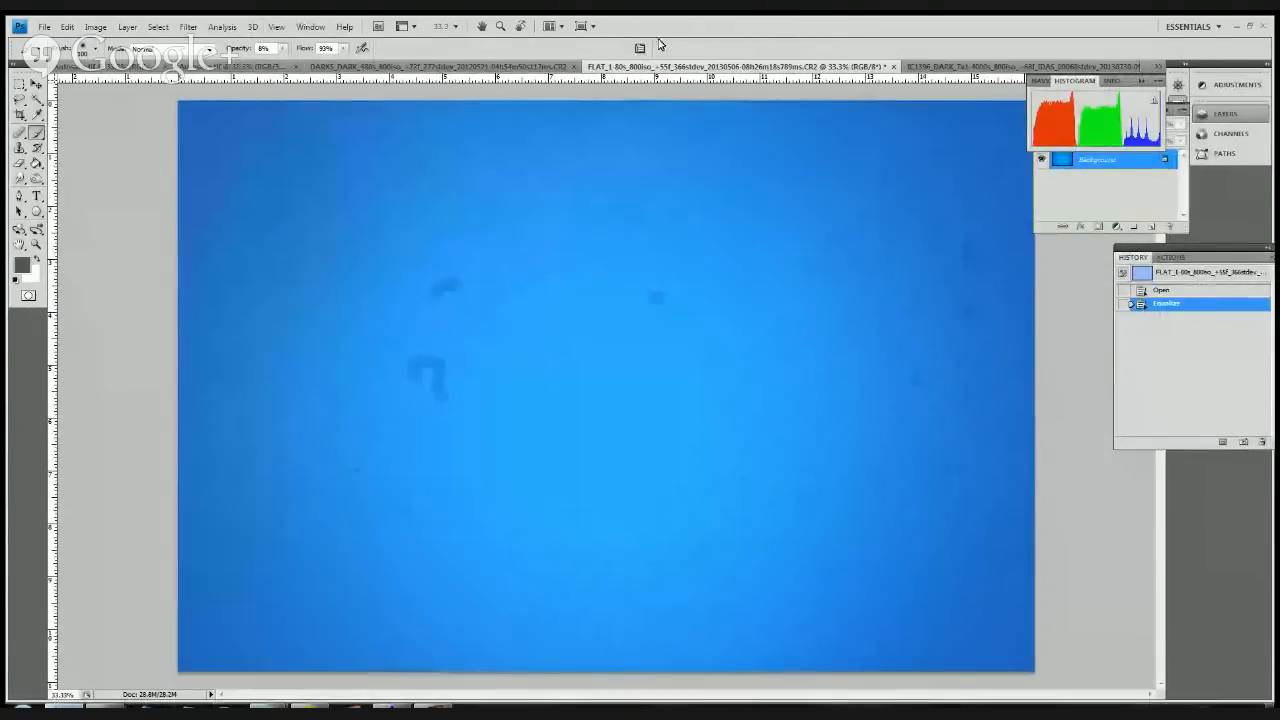
Step: Convert the stacked Autosave image to 16 bits per channel with the Exposure and Gamma method, exposure 0.00 and gamma 1.00
{"action": "left_click", "coordinate": [88, 66]}
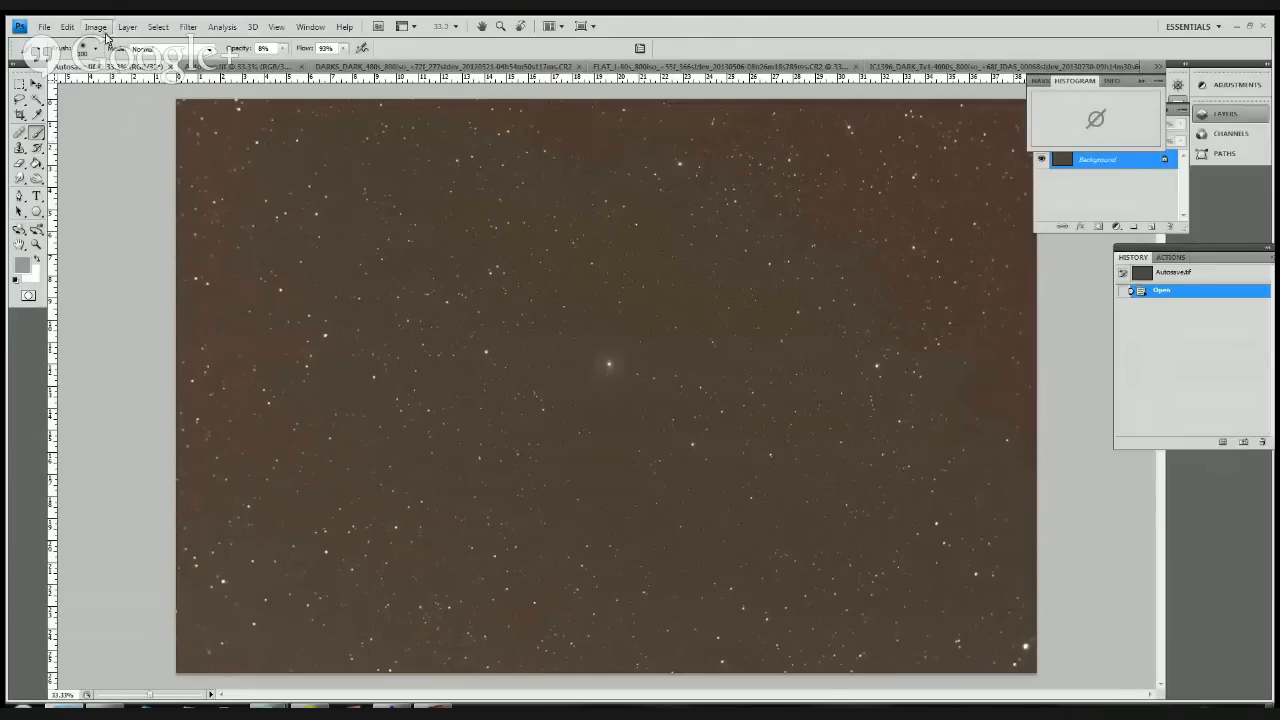
{"action": "left_click", "coordinate": [95, 26]}
{"action": "mouse_move", "coordinate": [103, 40]}
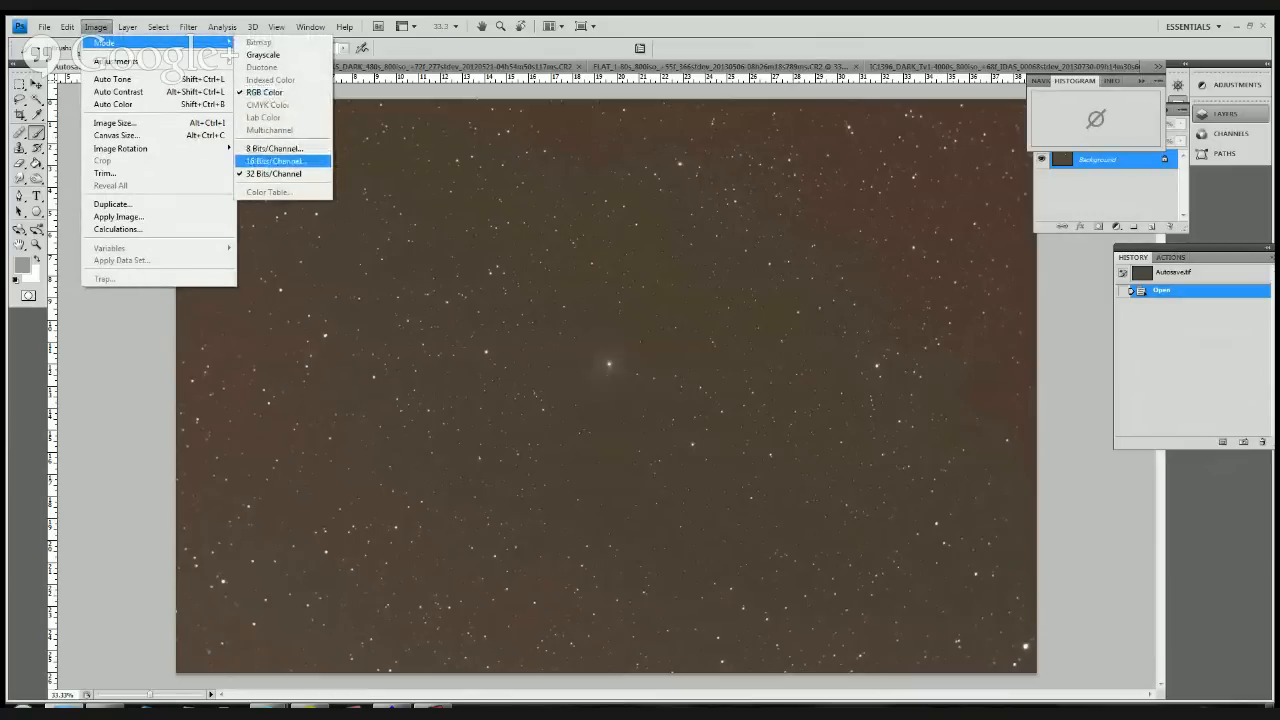
{"action": "left_click", "coordinate": [280, 161]}
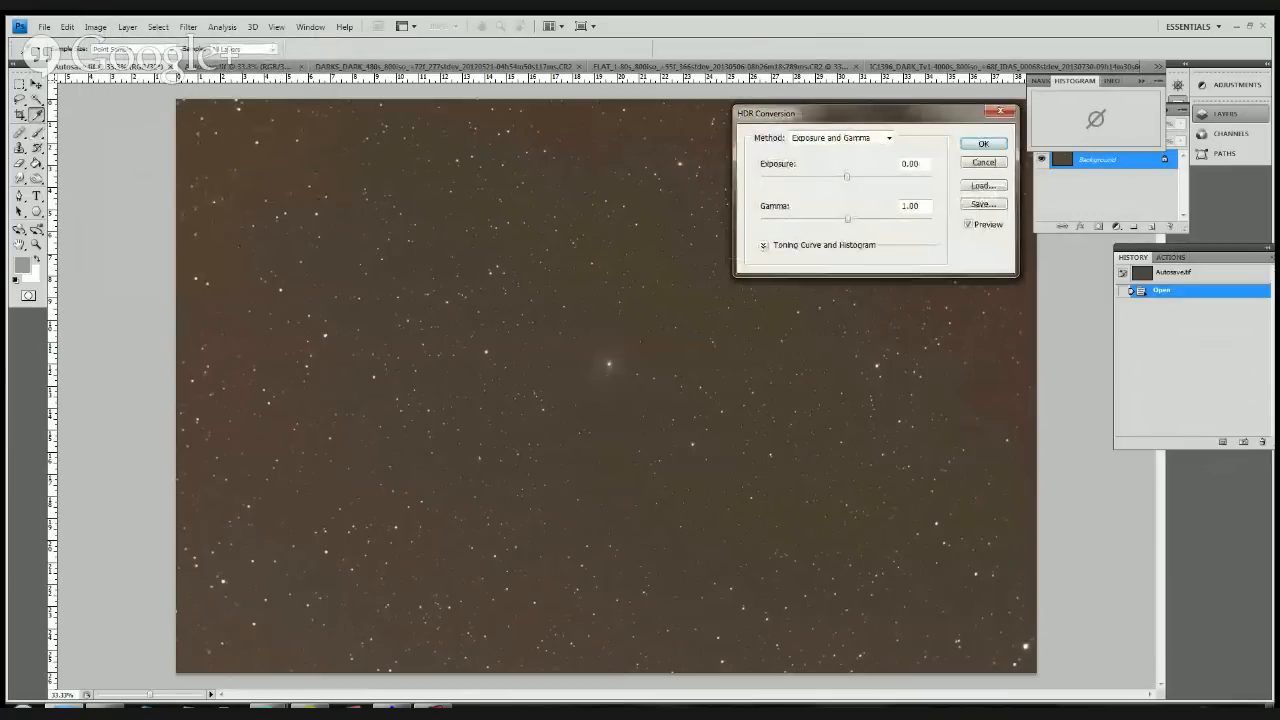
{"action": "left_click", "coordinate": [983, 143]}
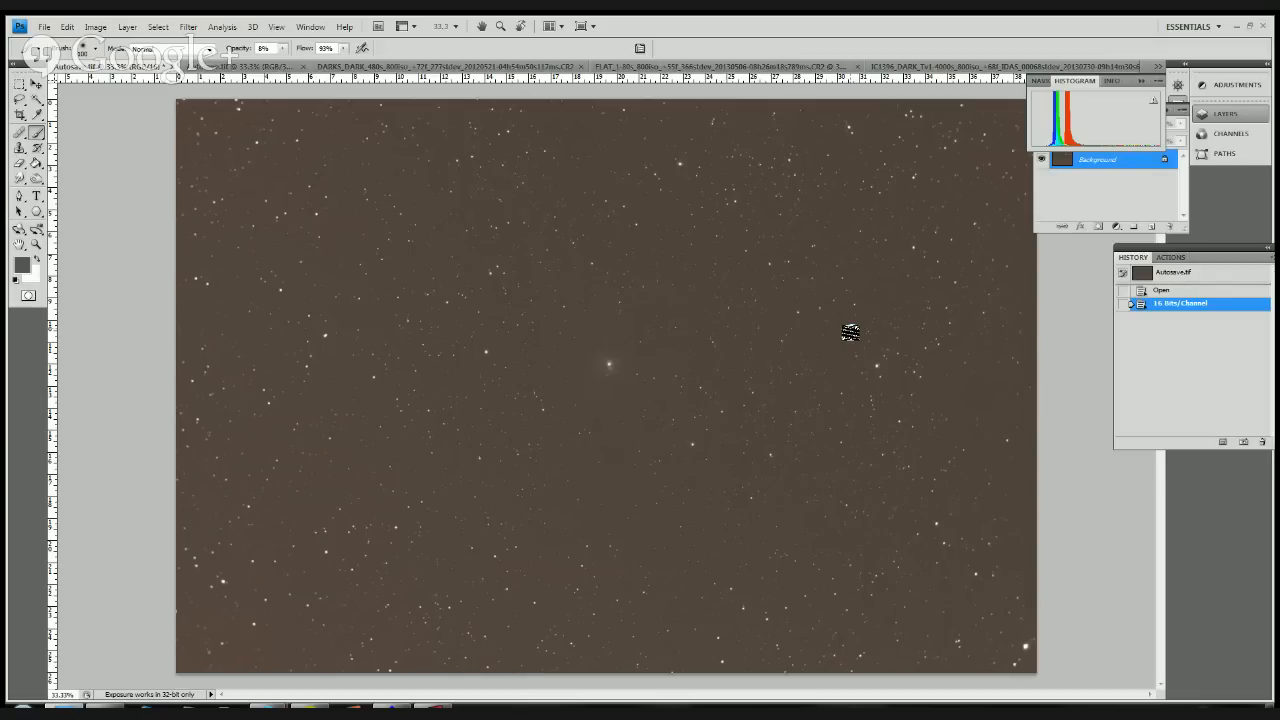
Step: Apply a Curves adjustment that sets the black point from the dark sky near the image's lower-right corner
{"action": "left_click", "coordinate": [100, 32]}
{"action": "mouse_move", "coordinate": [100, 41]}
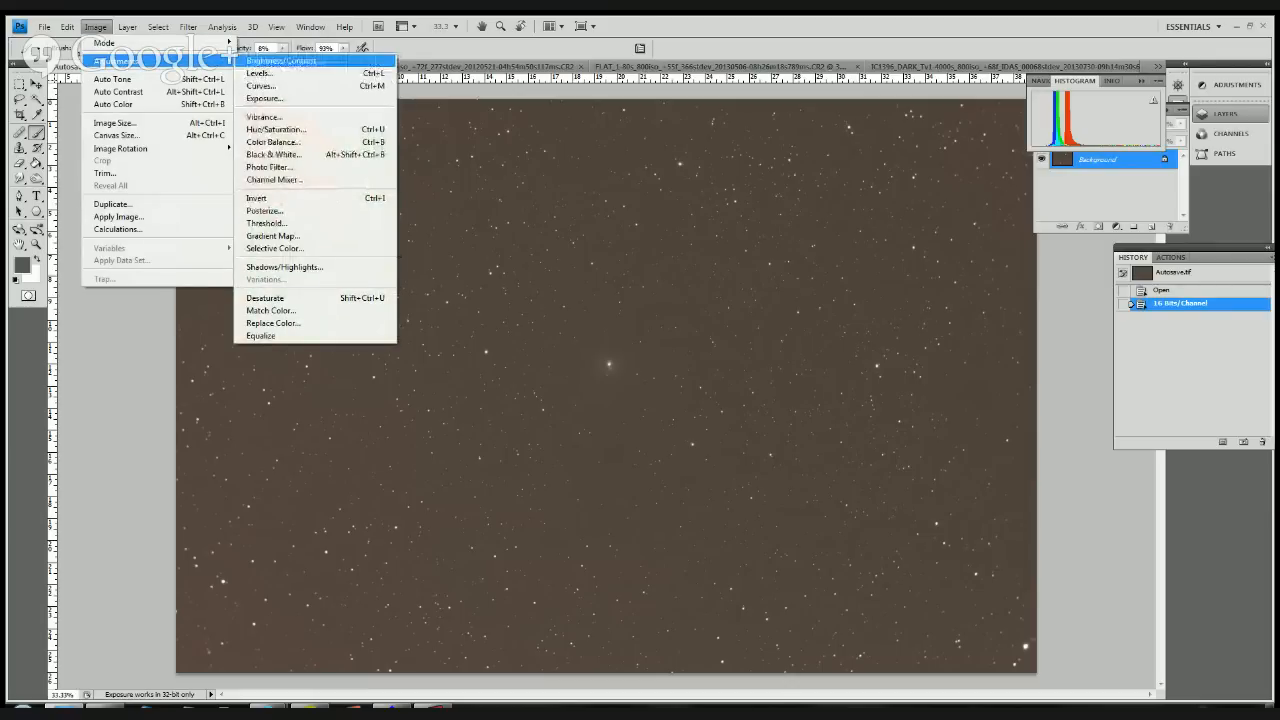
{"action": "left_click", "coordinate": [265, 85]}
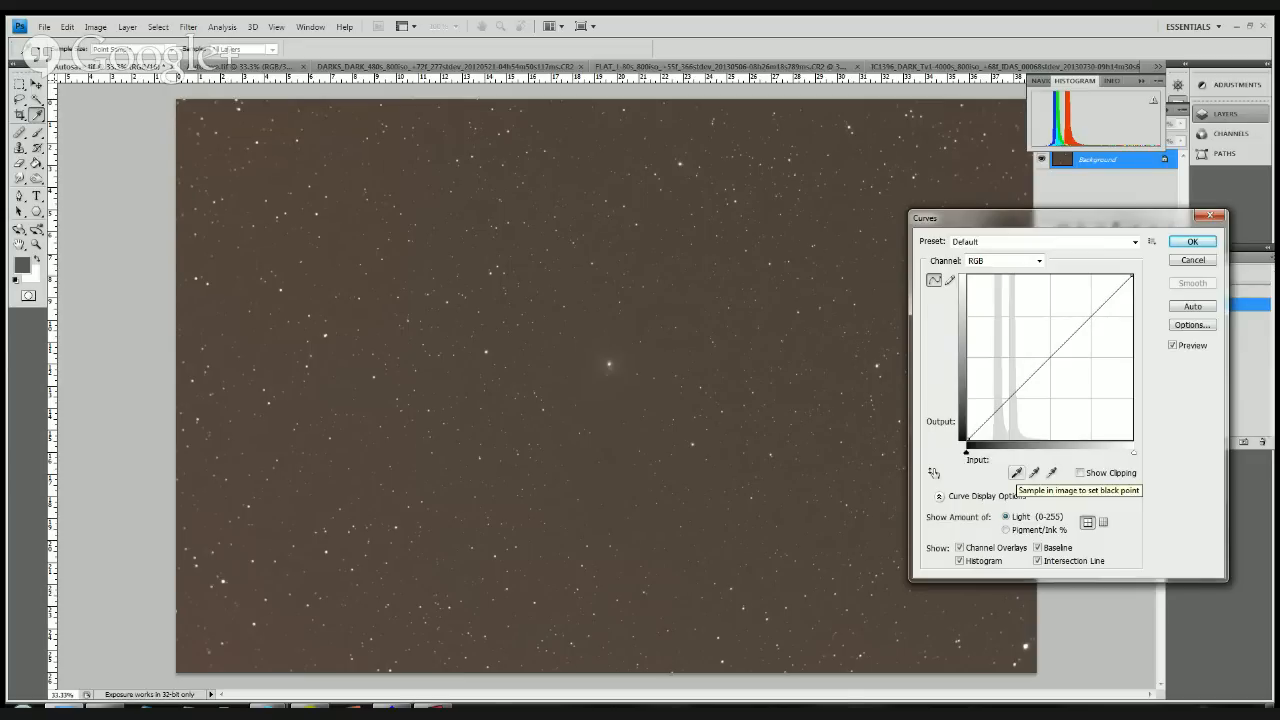
{"action": "left_click", "coordinate": [1016, 472]}
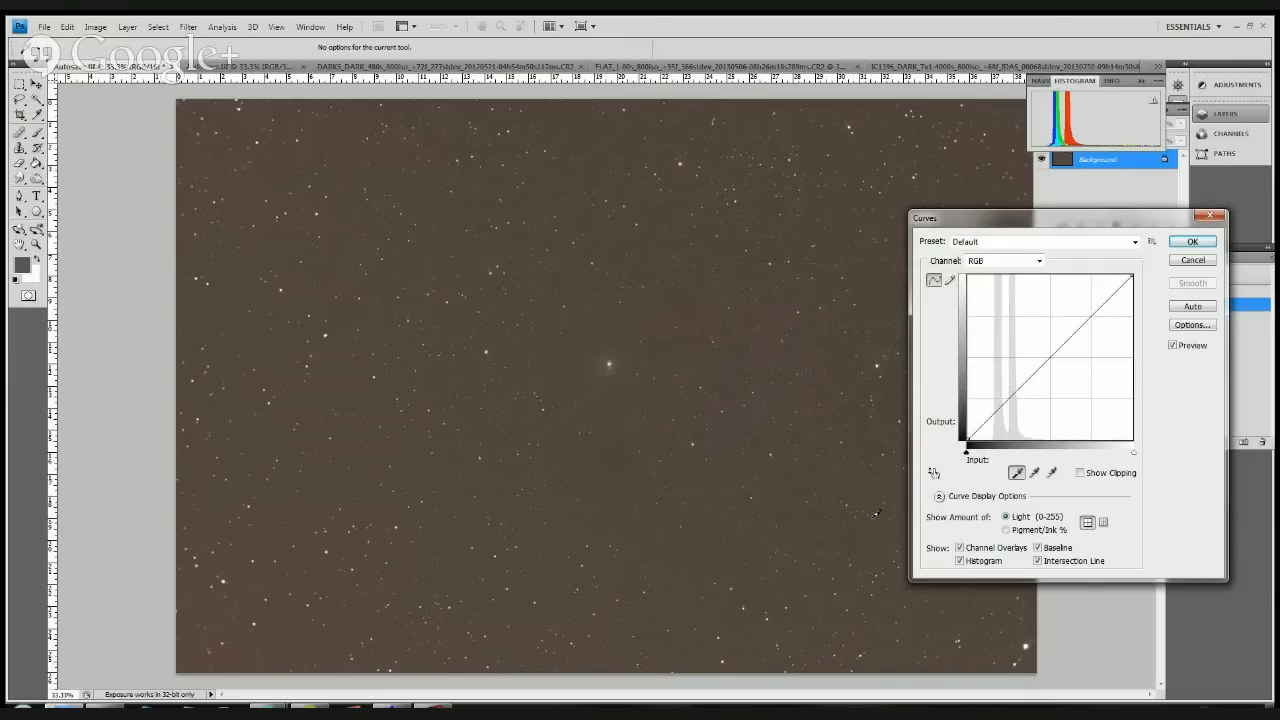
{"action": "left_click_drag", "start_coordinate": [1010, 217], "coordinate": [1050, 141]}
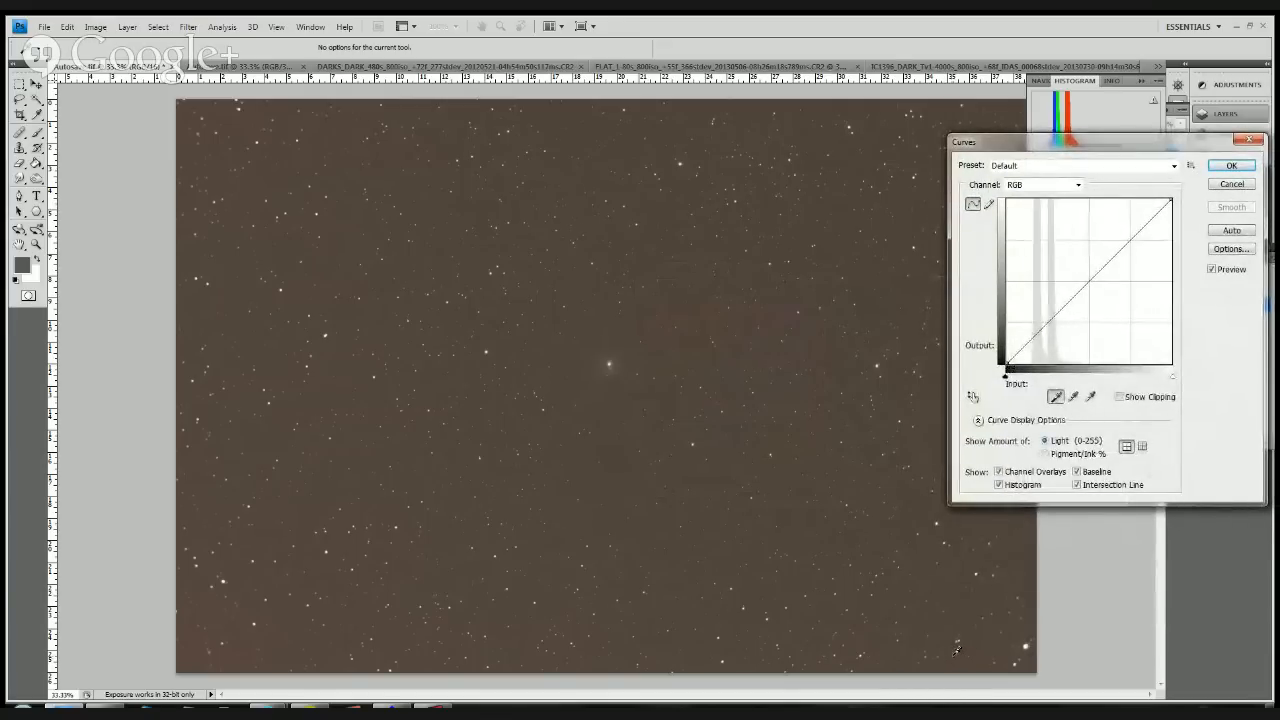
{"action": "left_click", "coordinate": [957, 650]}
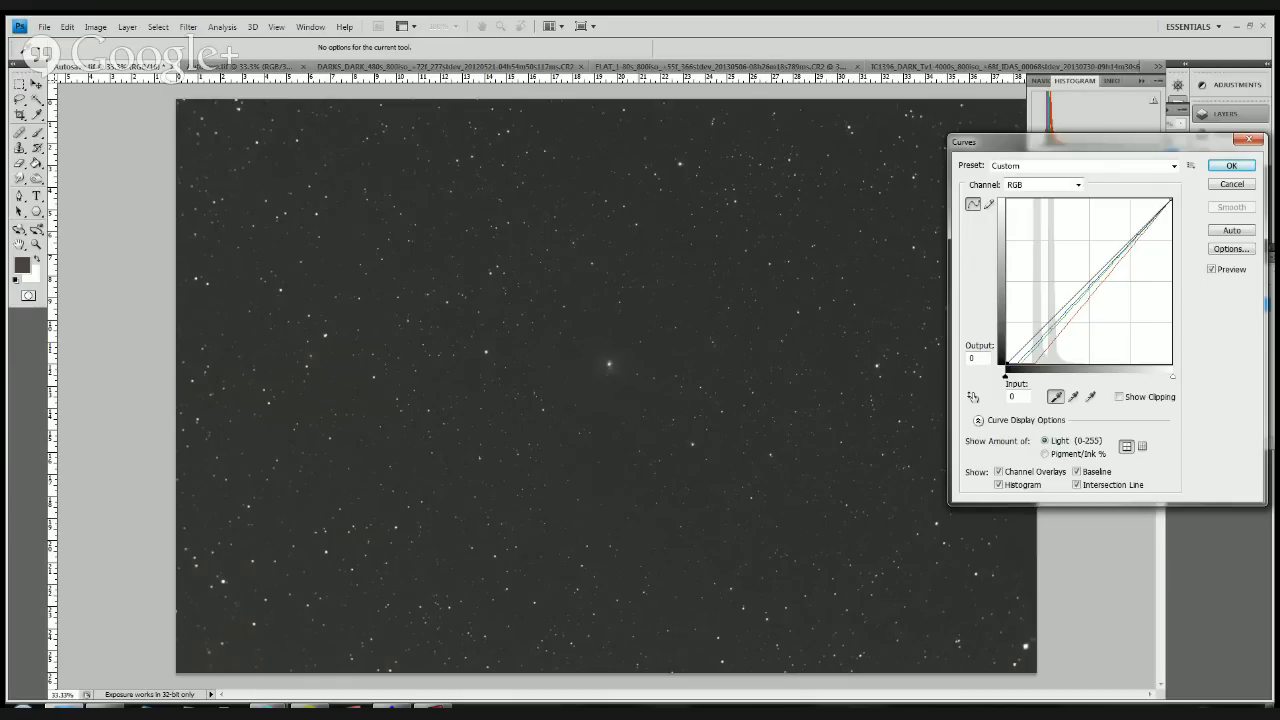
{"action": "left_click_drag", "start_coordinate": [1080, 142], "coordinate": [1038, 149]}
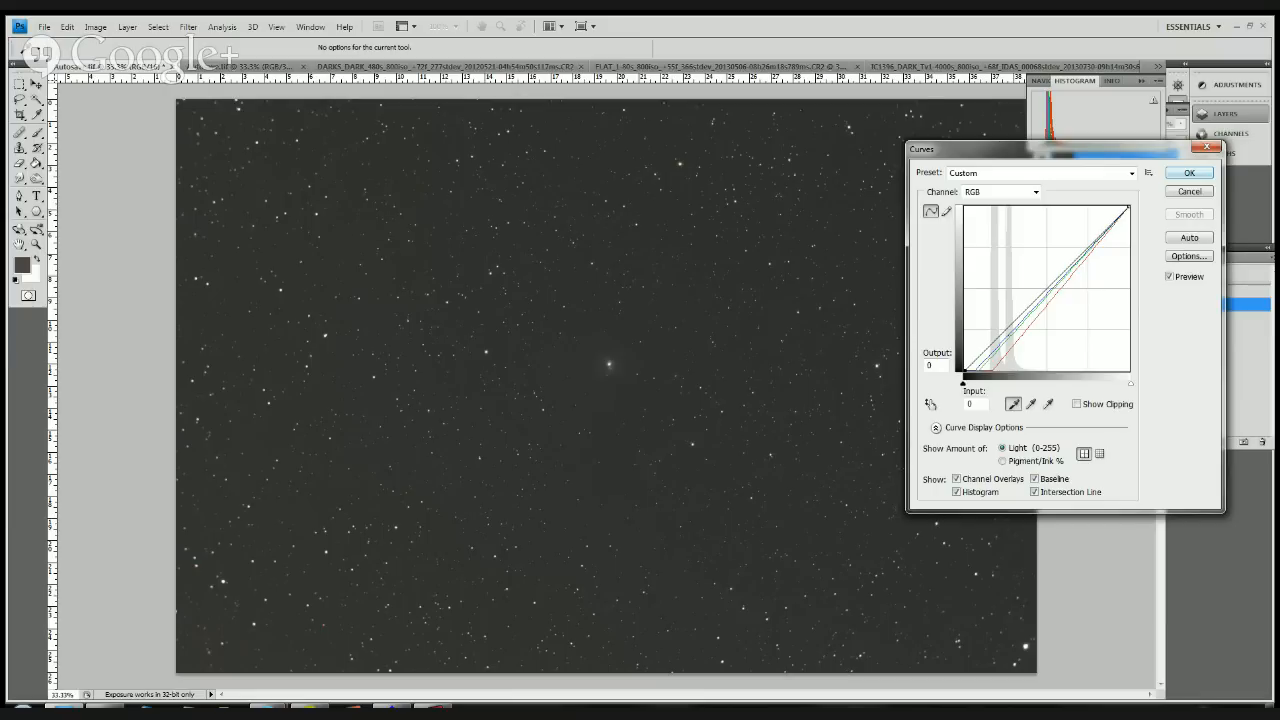
{"action": "key", "text": "Return"}
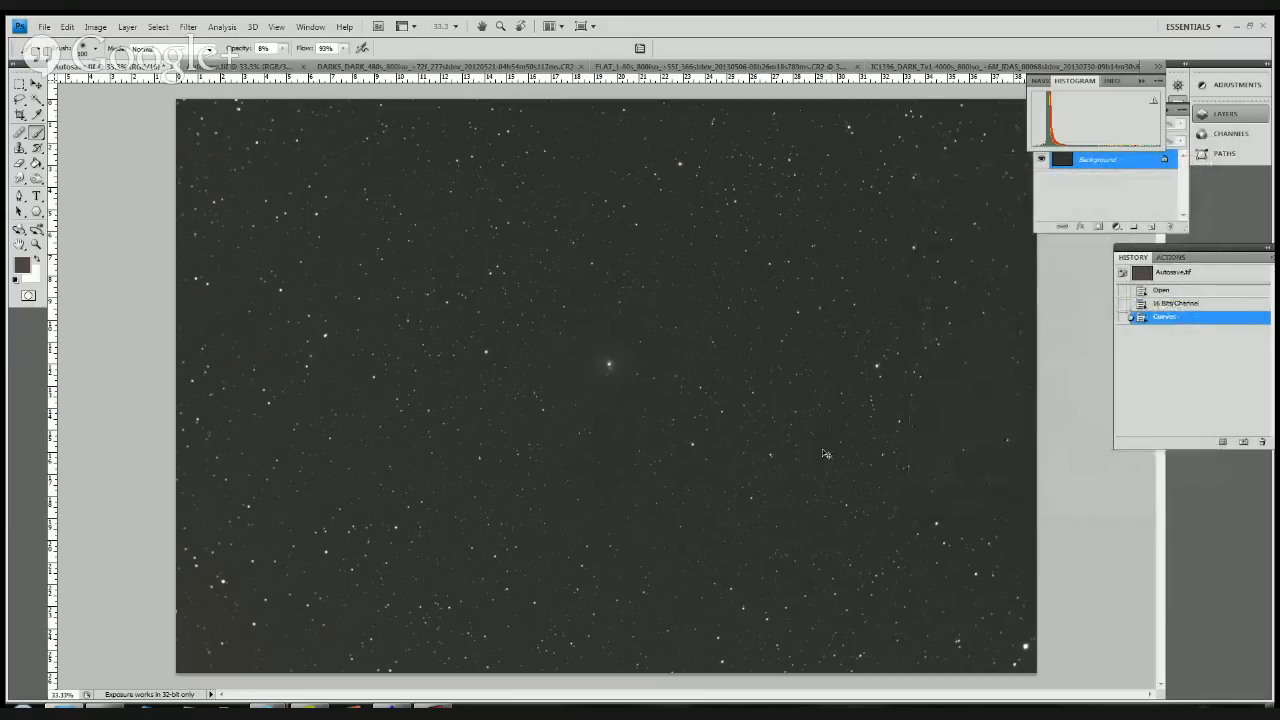
Step: Try neutralizing the colour in a new Curves adjustment by sampling gray points from the sky and the nebula's central star
{"action": "key", "text": "ctrl+m"}
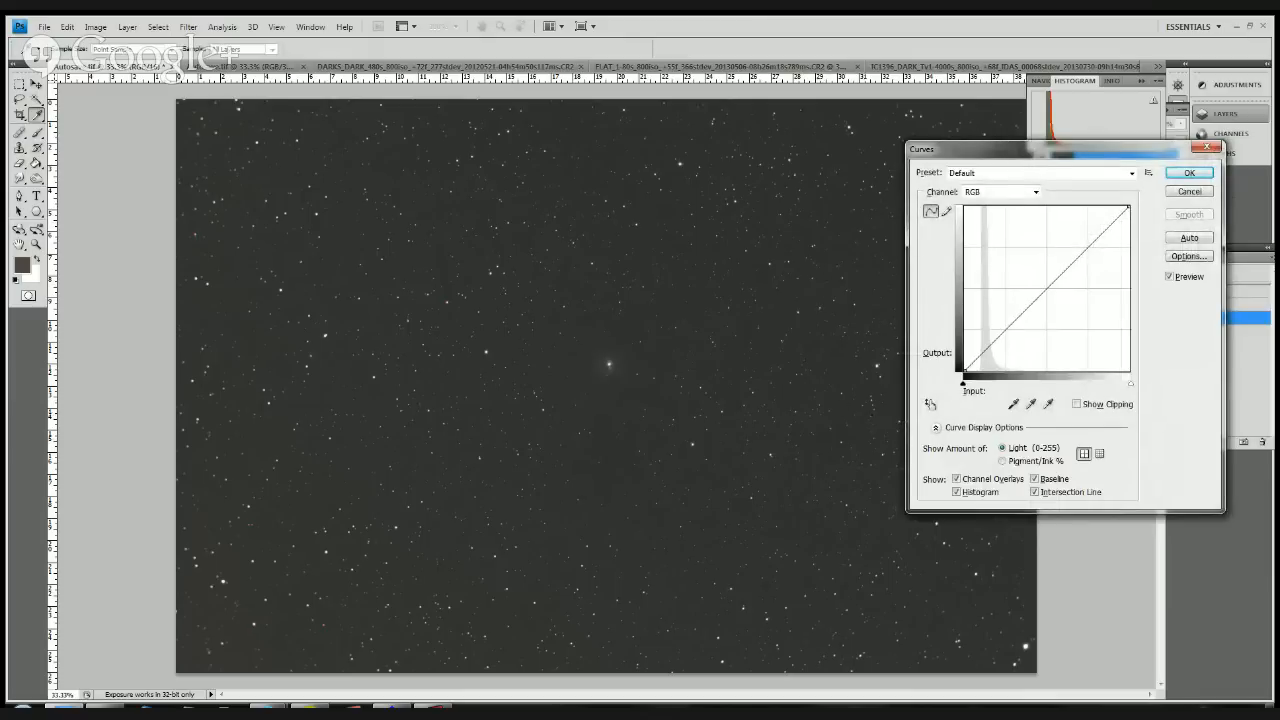
{"action": "left_click", "coordinate": [1030, 403]}
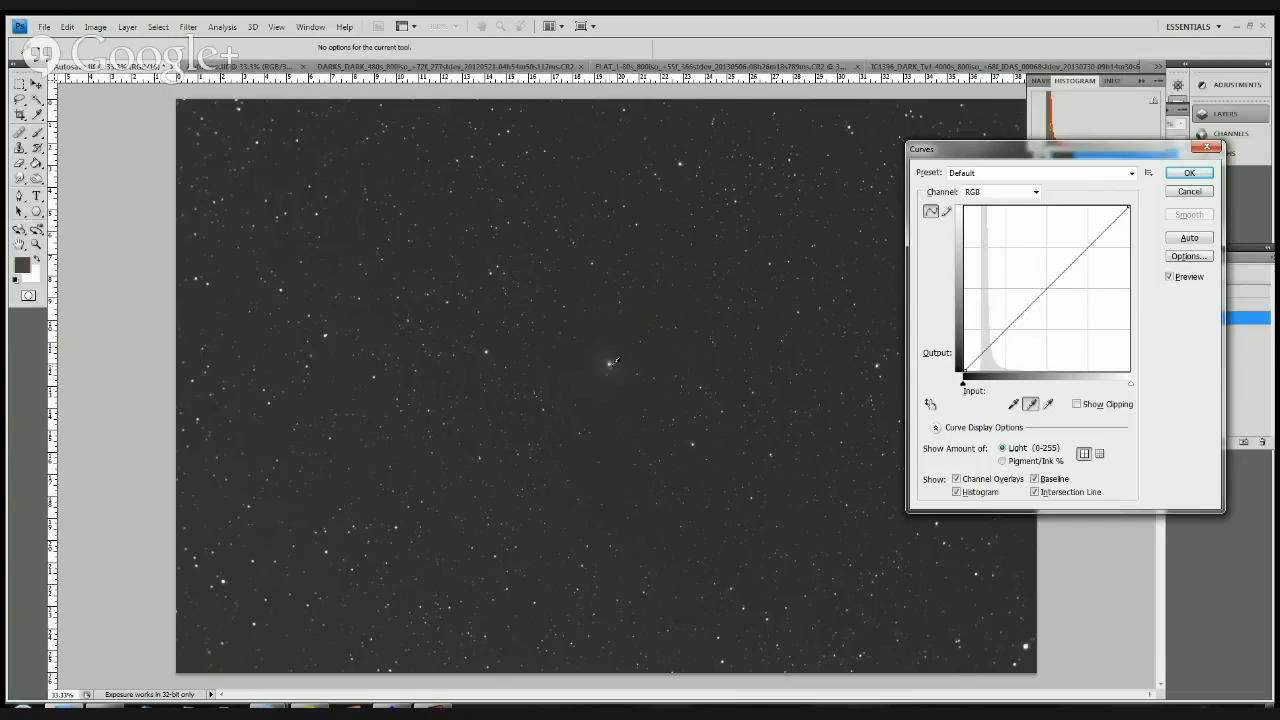
{"action": "left_click", "coordinate": [489, 222], "text": "ctrl"}
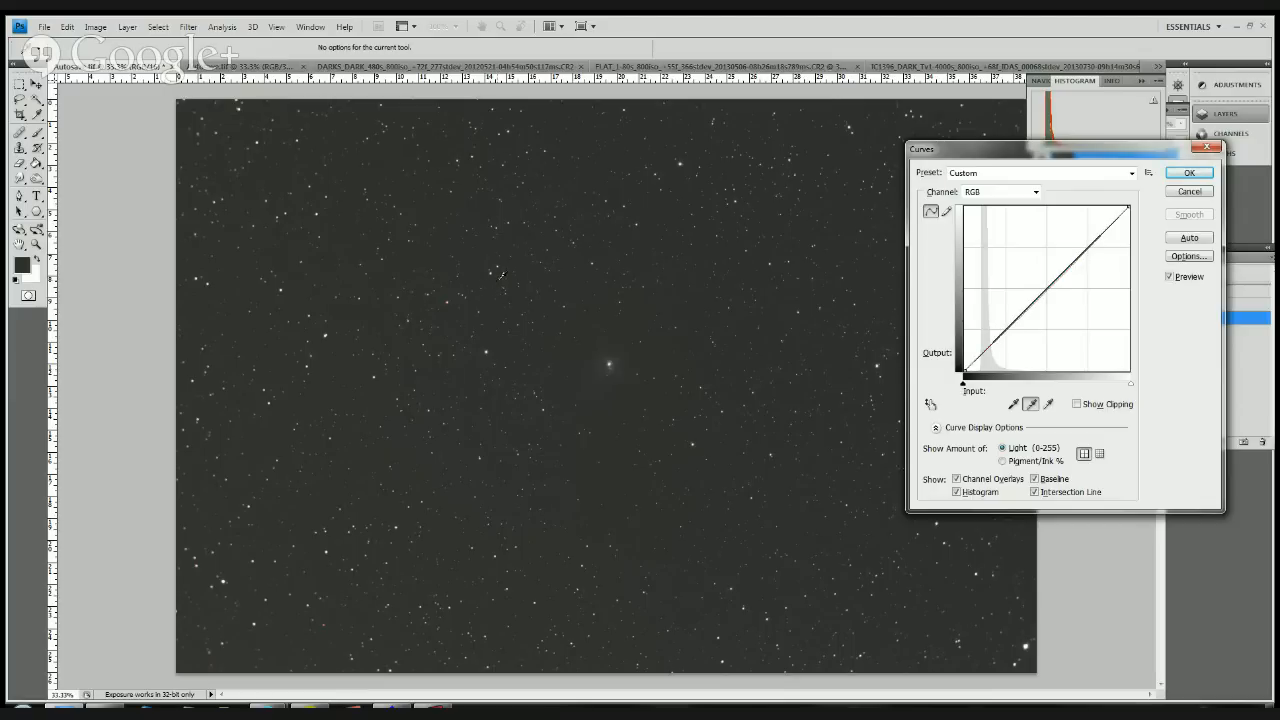
{"action": "left_click", "coordinate": [840, 281]}
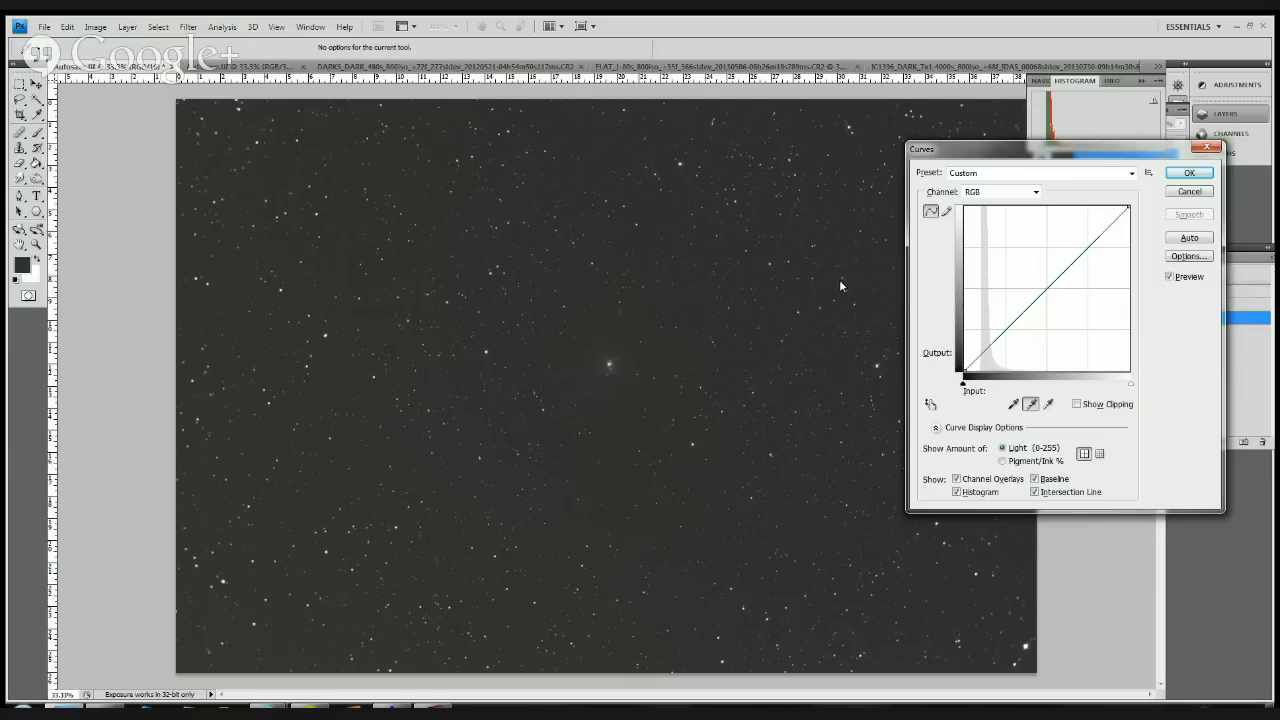
{"action": "left_click", "coordinate": [610, 366]}
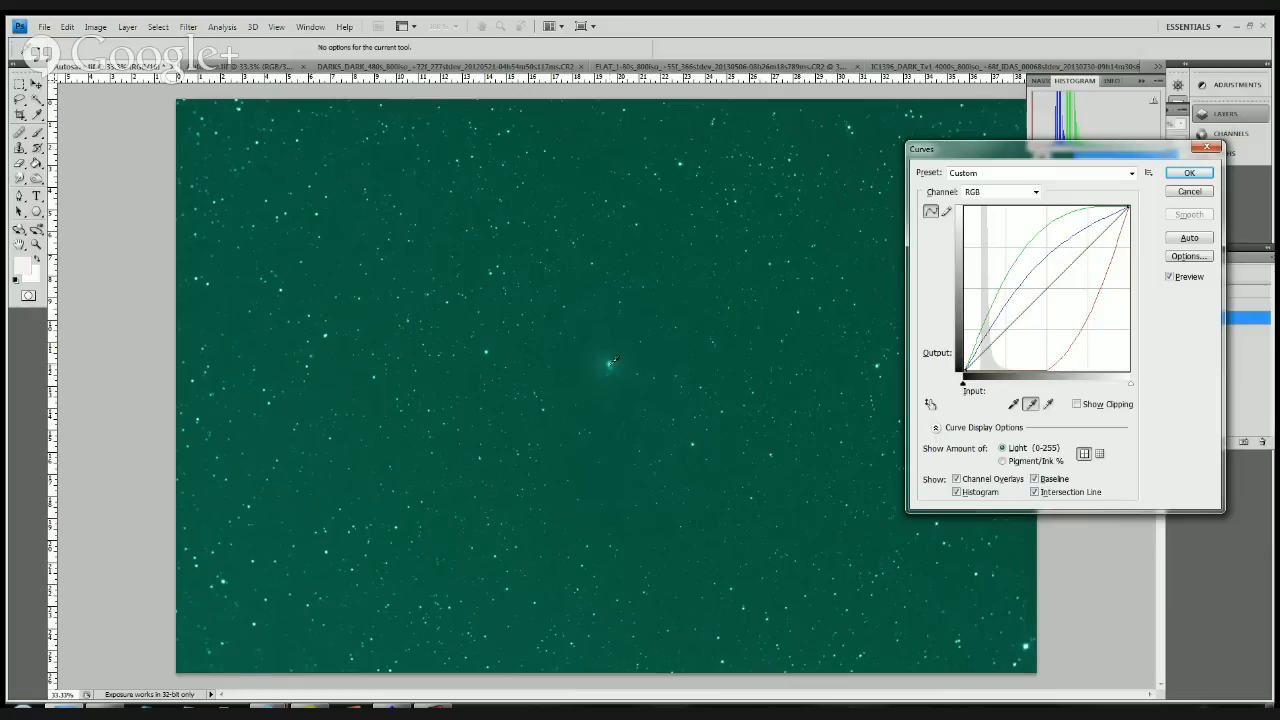
{"action": "key", "text": "Return"}
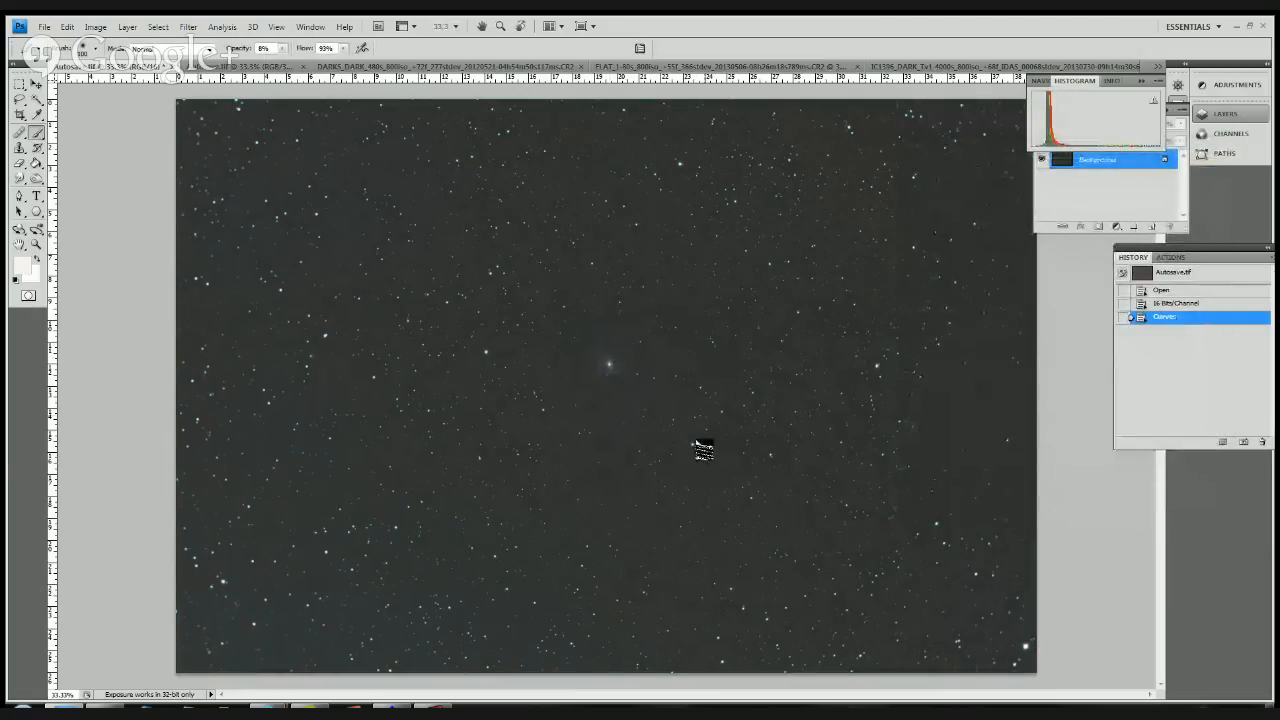
{"action": "key", "text": "ctrl+m"}
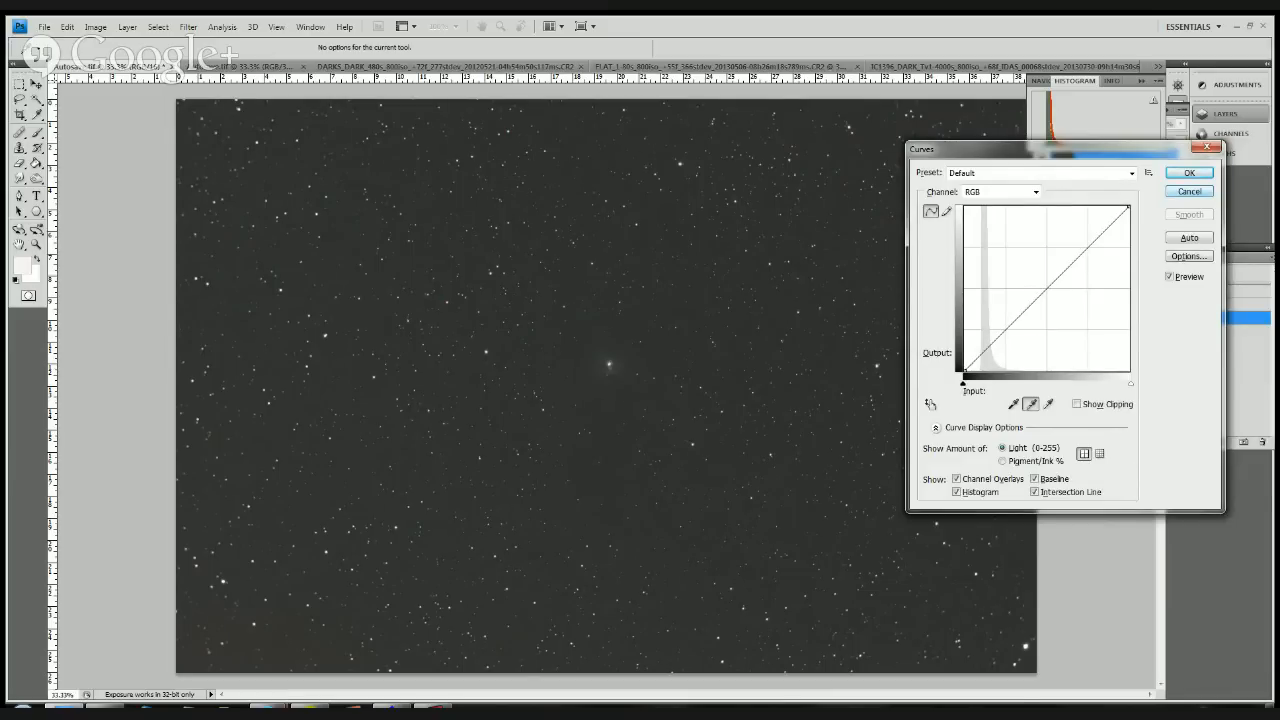
{"action": "key", "text": "Return"}
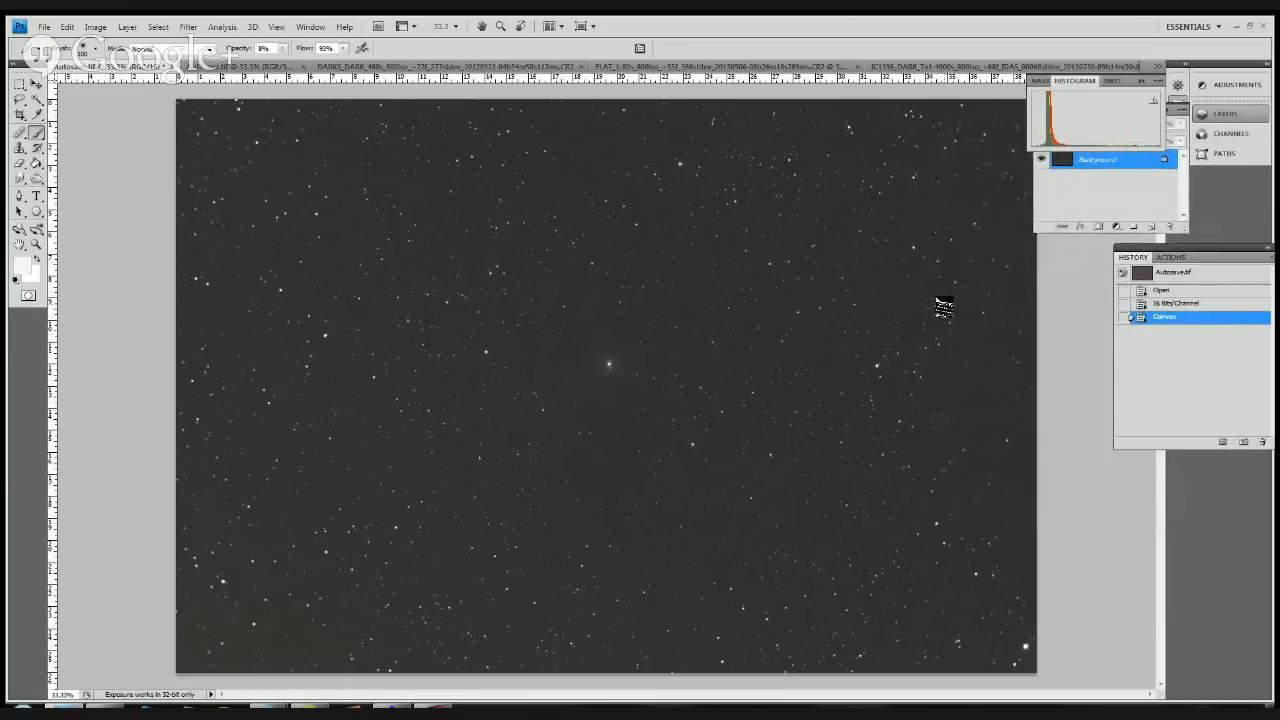
{"action": "key", "text": "ctrl+m"}
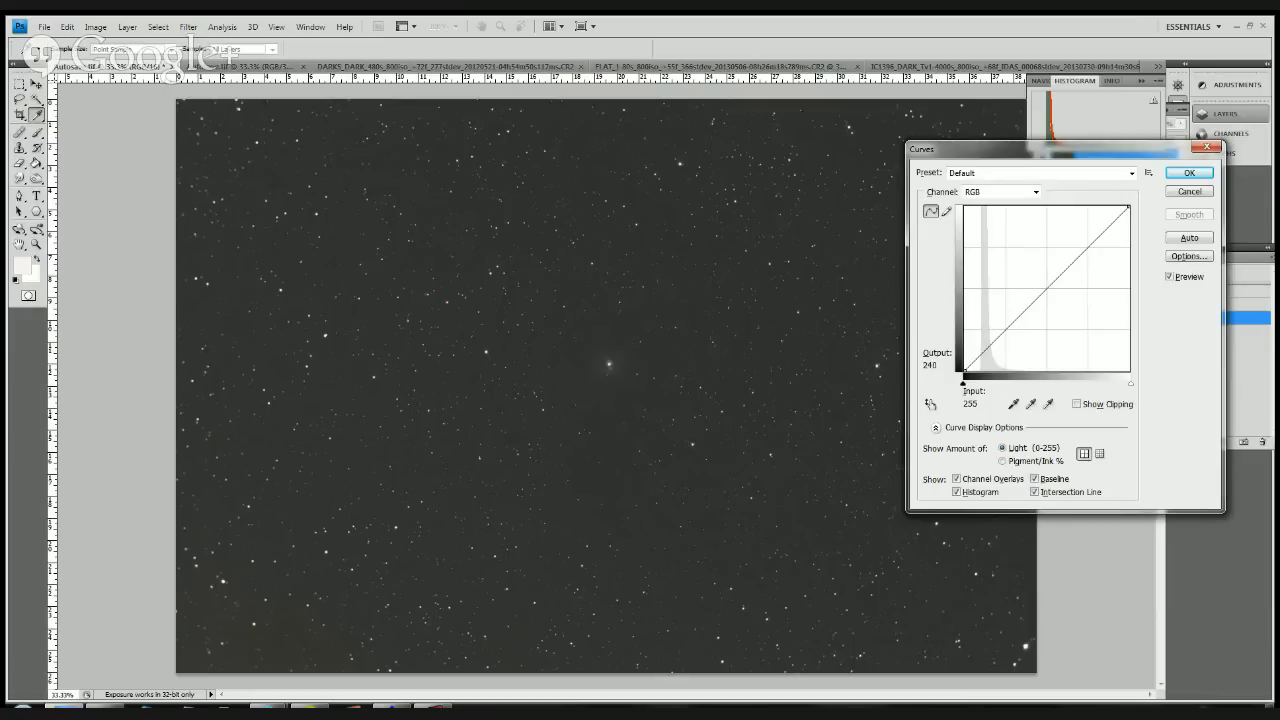
{"action": "mouse_move", "coordinate": [1129, 207]}
{"action": "left_mouse_down"}
{"action": "mouse_move", "coordinate": [997, 207]}
{"action": "mouse_move", "coordinate": [1129, 207]}
{"action": "left_mouse_up"}
{"action": "key", "text": "Return"}
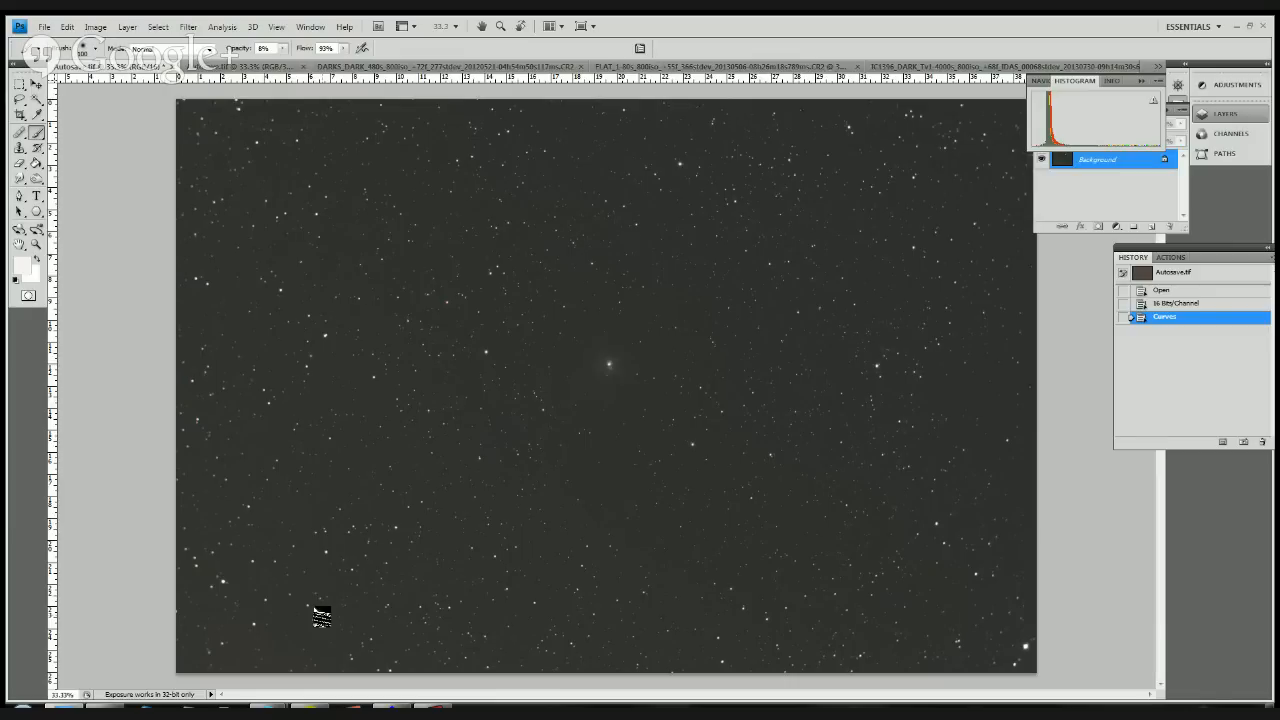
{"action": "left_click", "coordinate": [310, 707]}
{"action": "key", "text": "alt+Tab"}
{"action": "key", "text": "alt+Tab"}
{"action": "key", "text": "ctrl+m"}
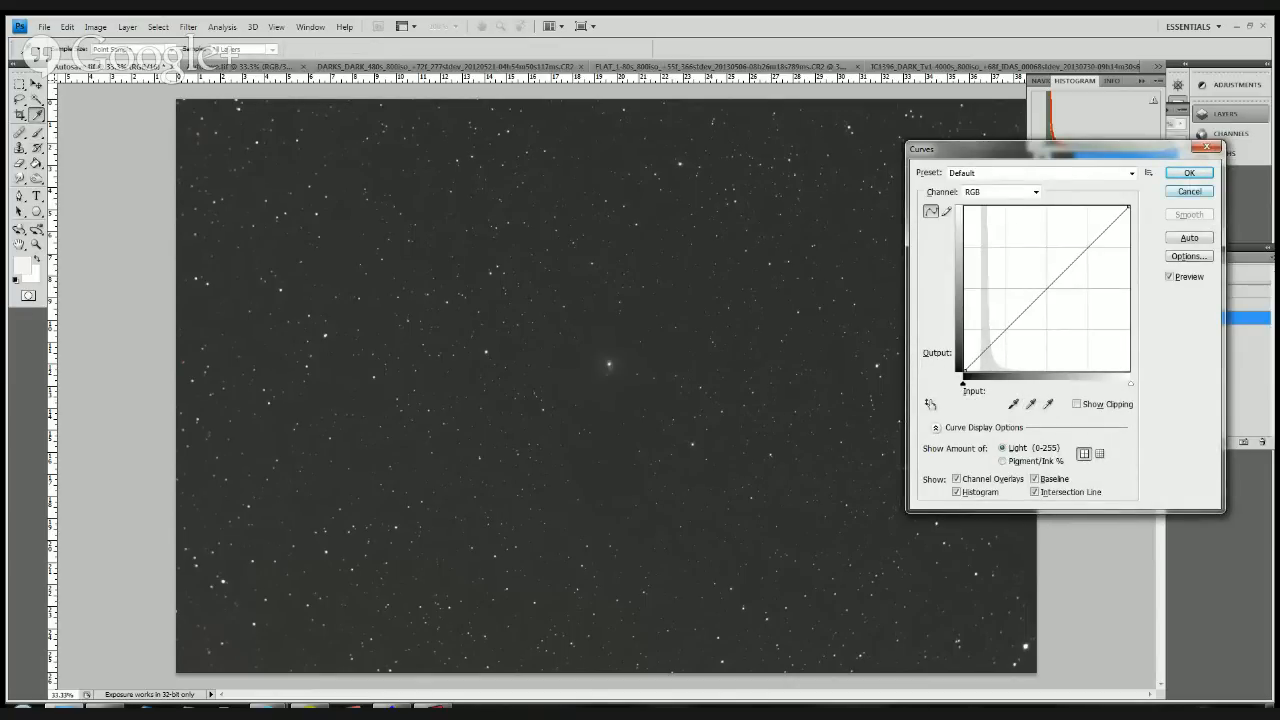
{"action": "key", "text": "Escape"}
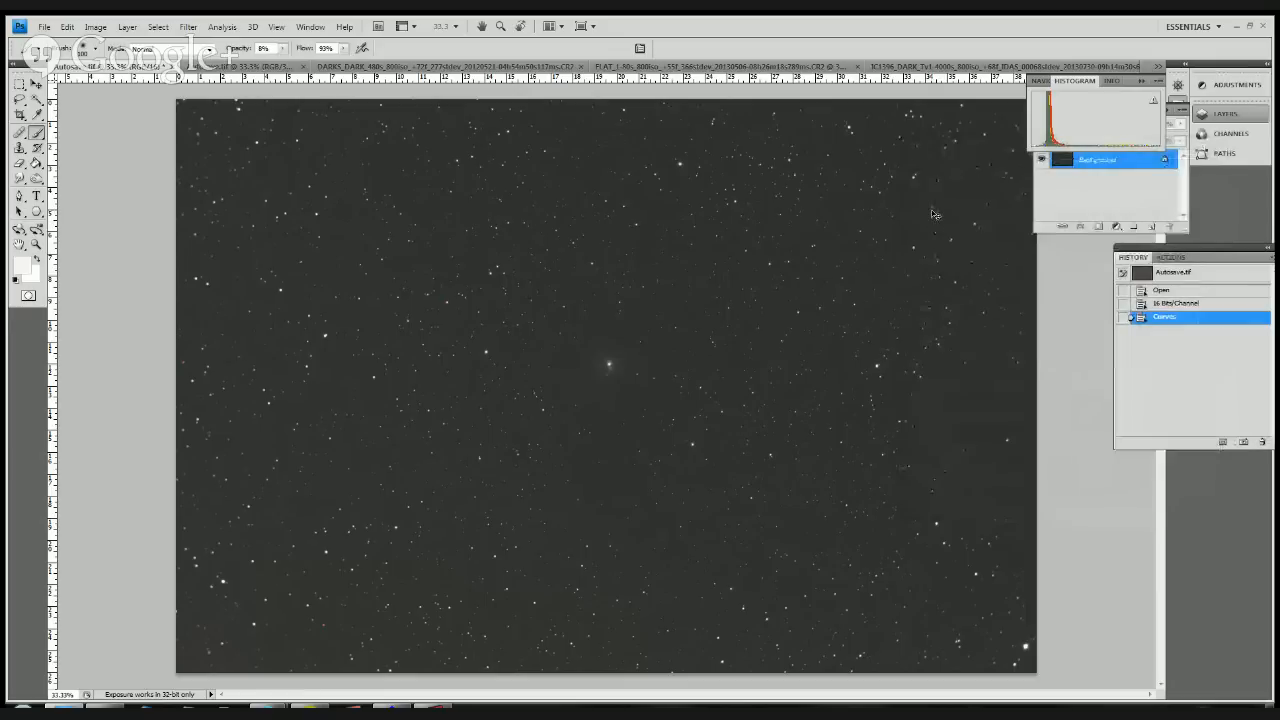
Step: Examine the image's RGB histogram and input sliders in Levels, and close it without making changes
{"action": "key", "text": "ctrl+l"}
{"action": "left_click_drag", "start_coordinate": [1100, 301], "coordinate": [987, 286]}
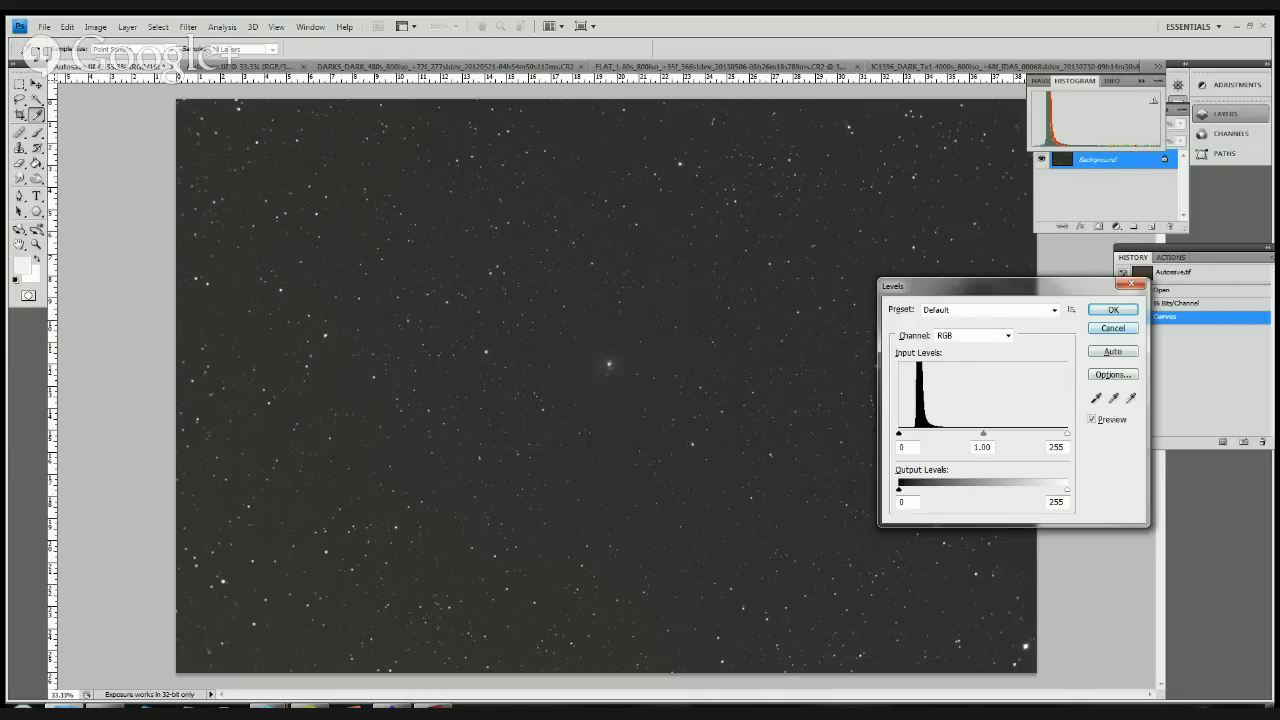
{"action": "key", "text": "Escape"}
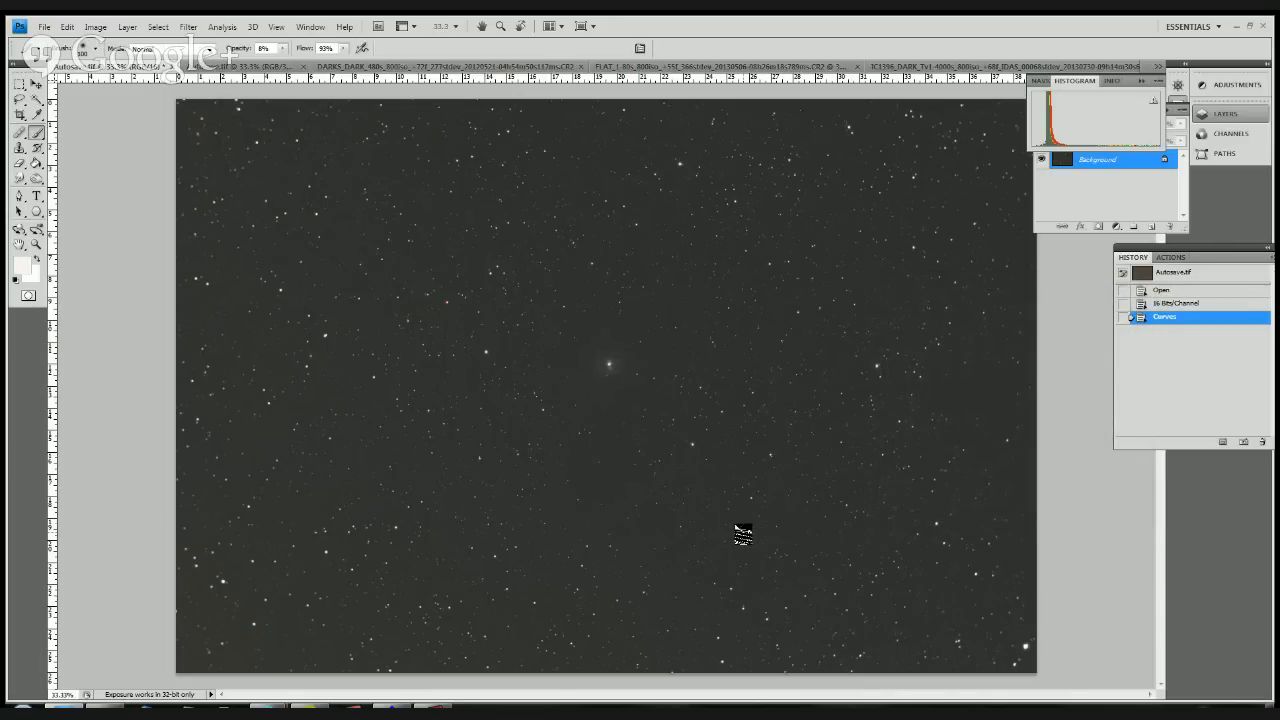
Step: Stretch the image with an RGB Curves adjustment, raising input 56 to output 152 and input 118 to output 210
{"action": "key", "text": "ctrl+m"}
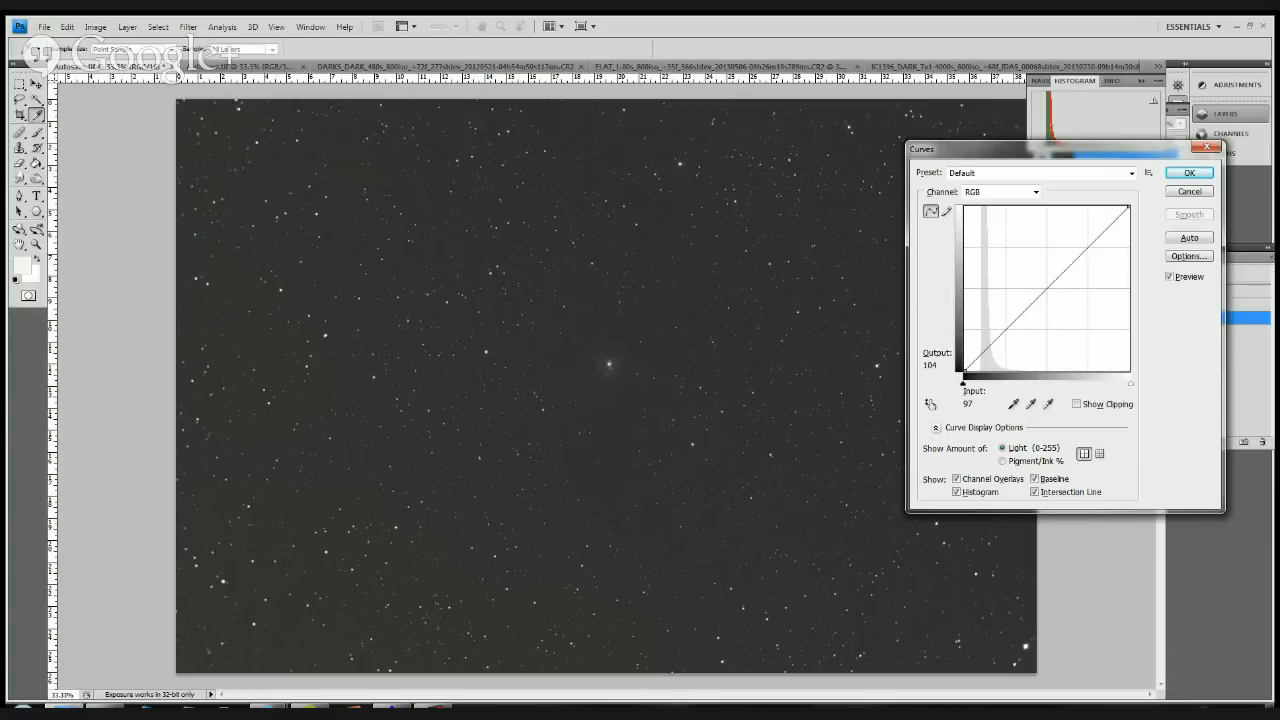
{"action": "left_click_drag", "start_coordinate": [1034, 301], "coordinate": [1000, 272]}
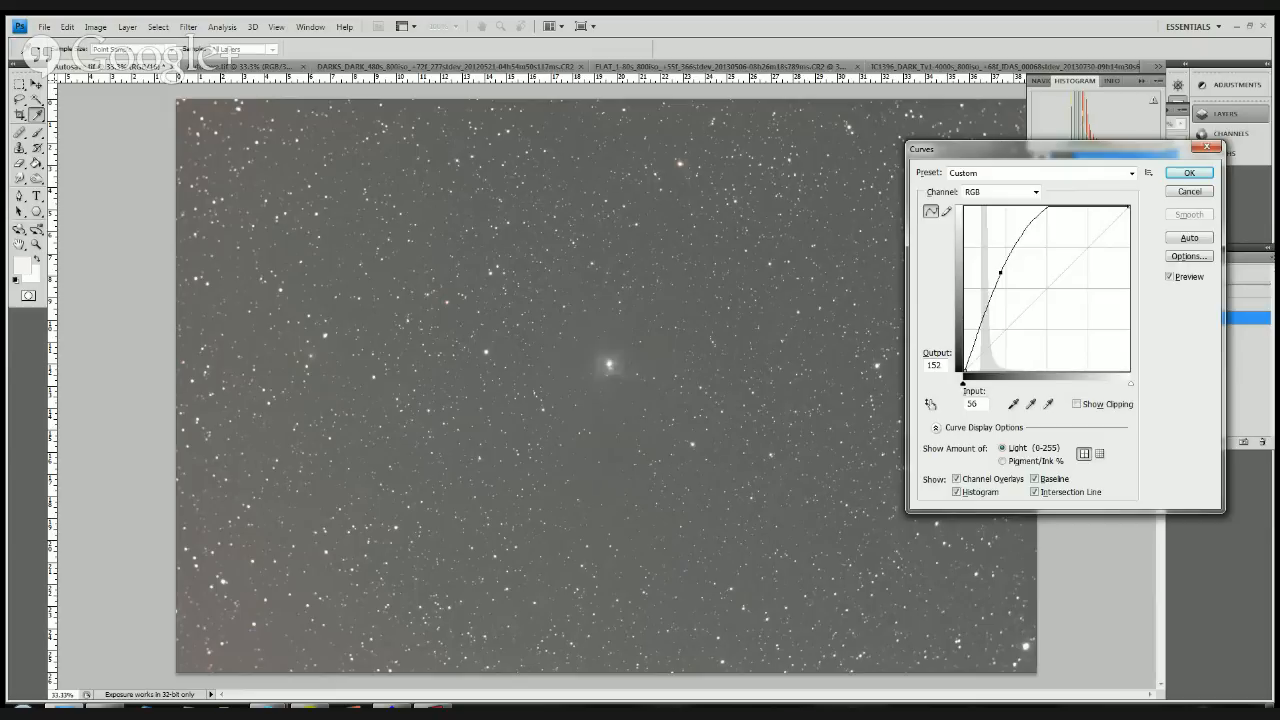
{"action": "left_click_drag", "start_coordinate": [1041, 212], "coordinate": [1041, 235]}
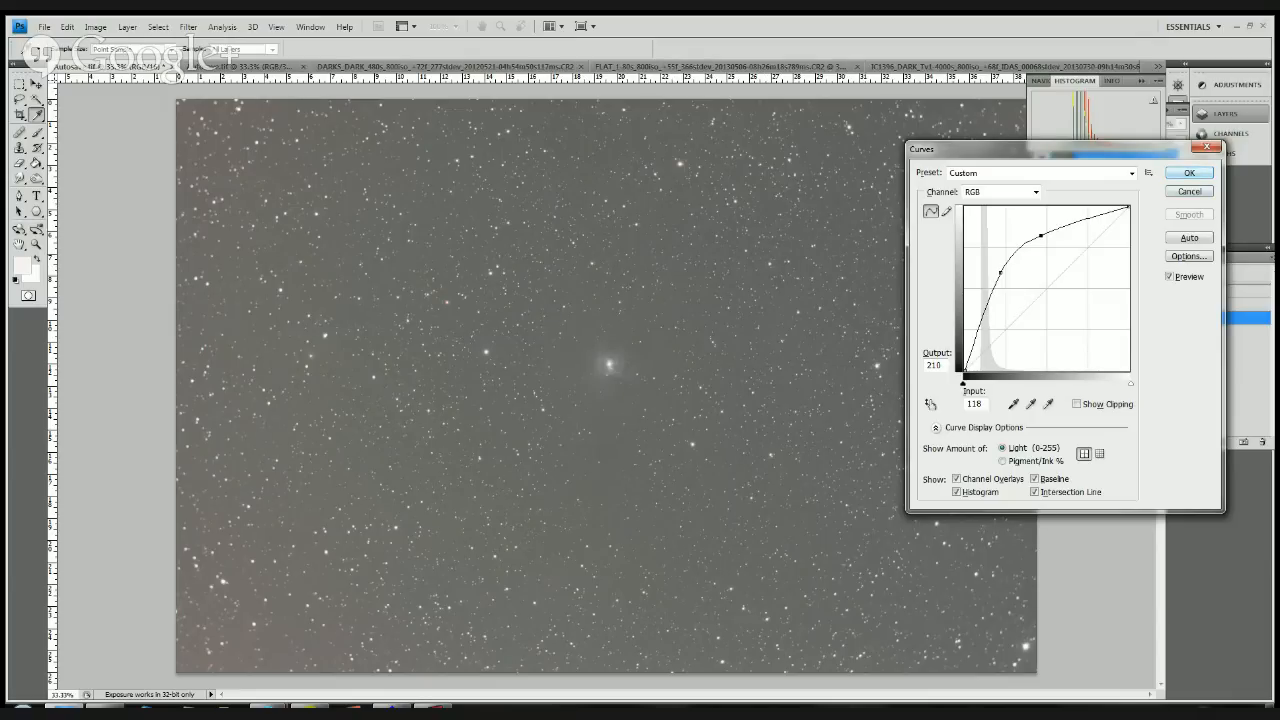
{"action": "key", "text": "Return"}
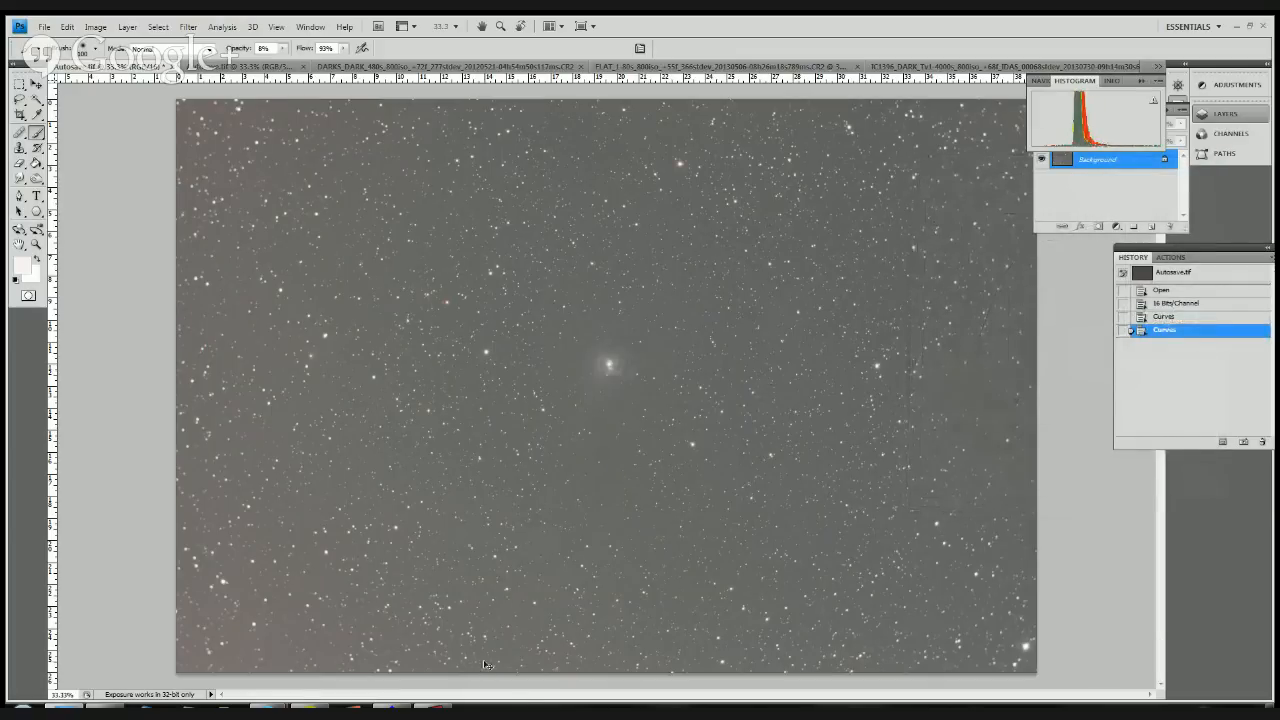
Step: Apply another RGB Curves adjustment that moves the black point to input 29, output 0
{"action": "key", "text": "ctrl+m"}
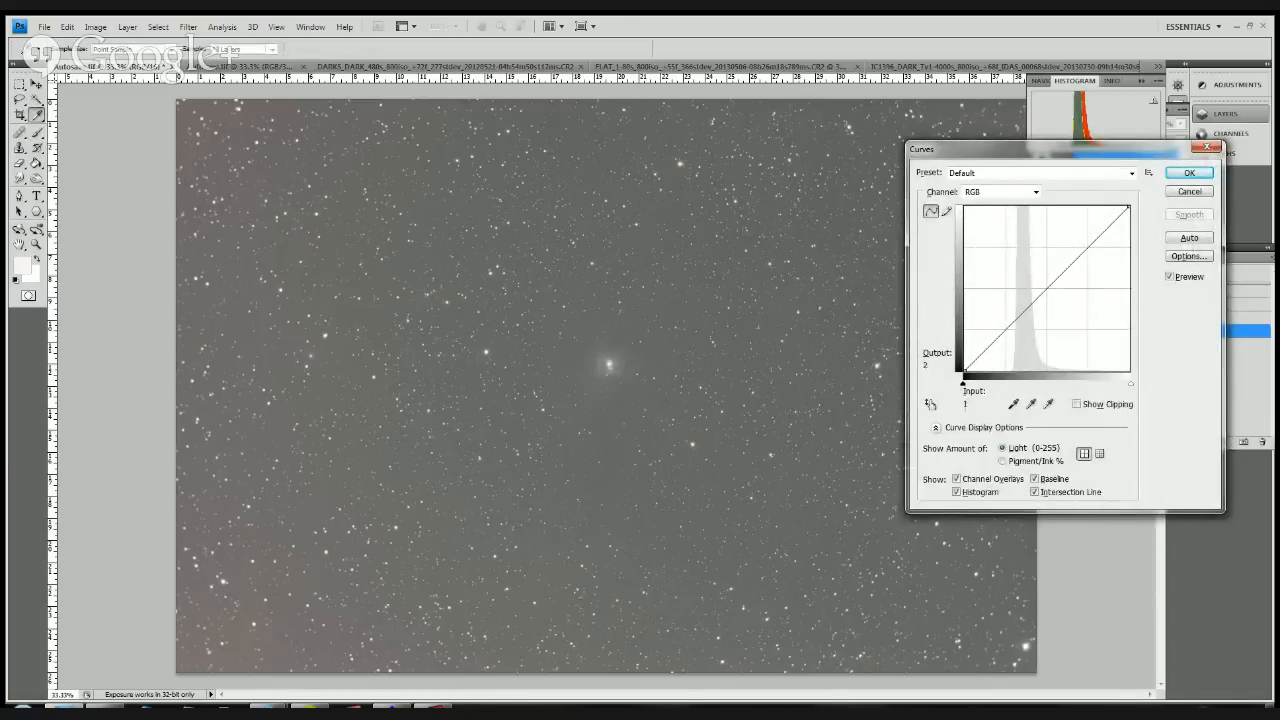
{"action": "left_click", "coordinate": [964, 371]}
{"action": "left_click_drag", "start_coordinate": [972, 384], "coordinate": [963, 384]}
{"action": "left_click_drag", "start_coordinate": [963, 382], "coordinate": [995, 382]}
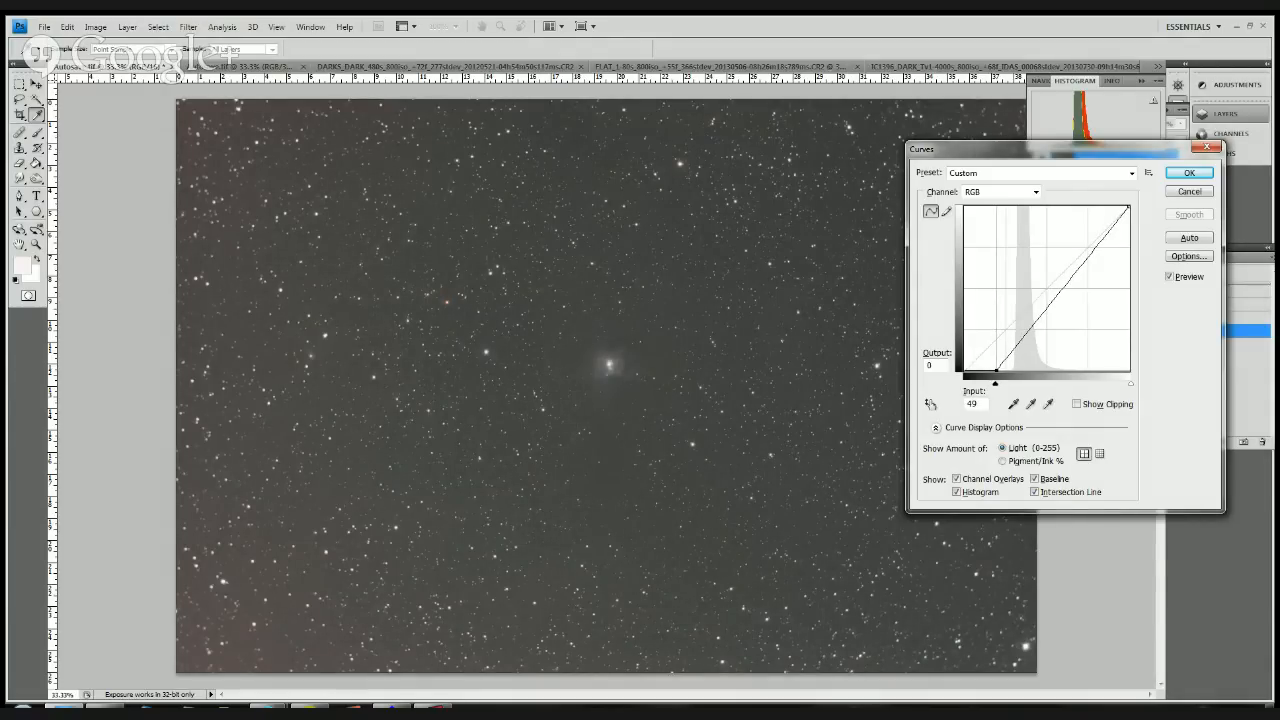
{"action": "left_click_drag", "start_coordinate": [995, 383], "coordinate": [994, 383]}
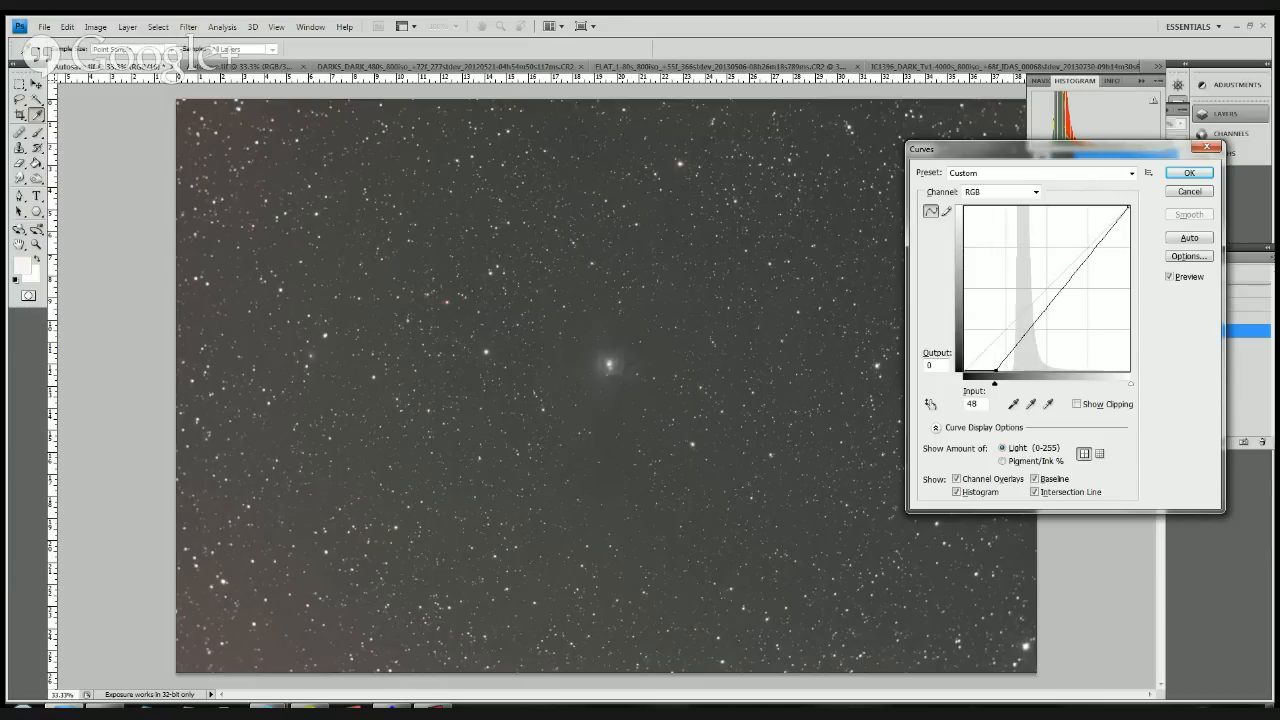
{"action": "left_click", "coordinate": [1013, 404]}
{"action": "left_click_drag", "start_coordinate": [995, 384], "coordinate": [982, 384]}
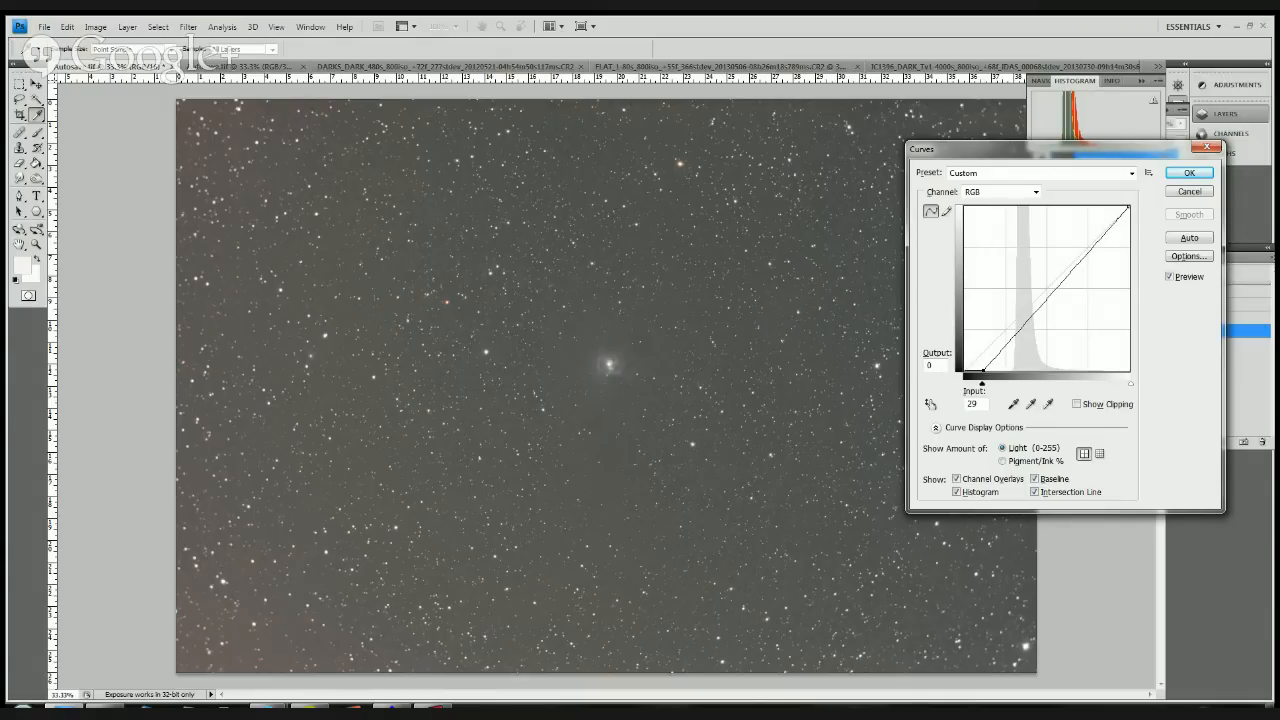
{"action": "key", "text": "Return"}
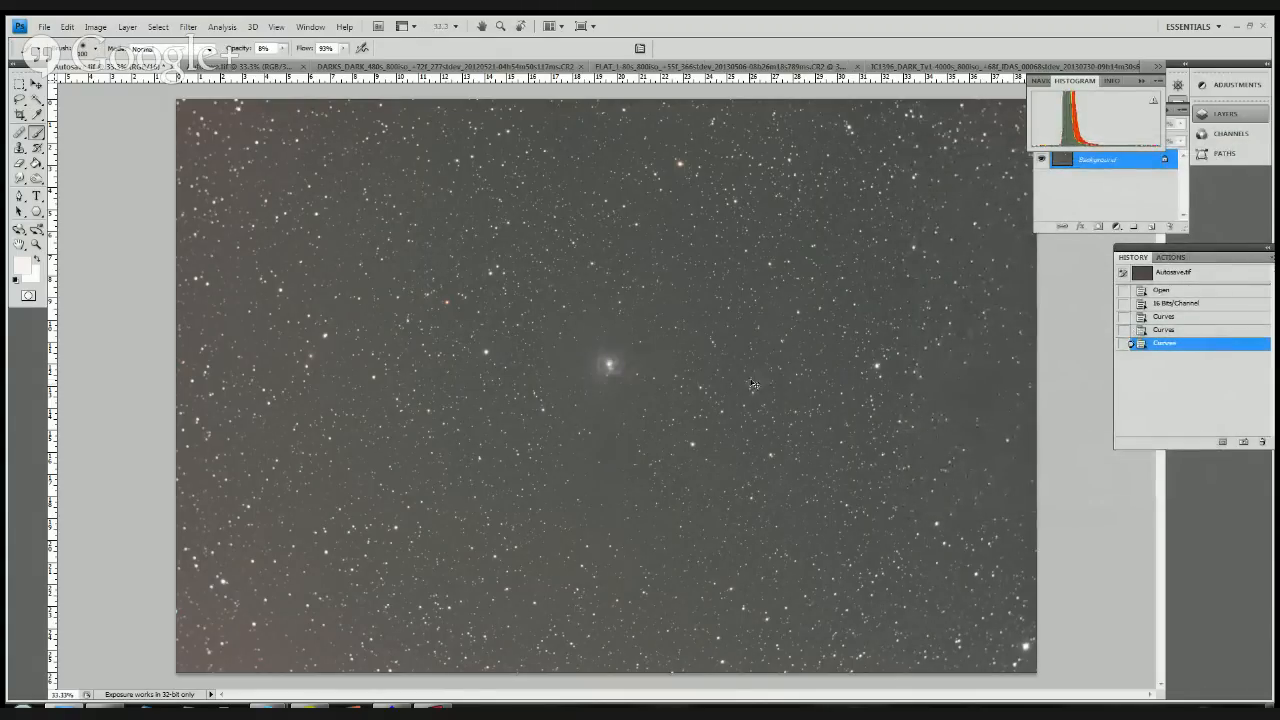
Step: Darken the background again with a Curves black point at input 27, checking the shadows with the clipping preview before applying
{"action": "key", "text": "ctrl+m"}
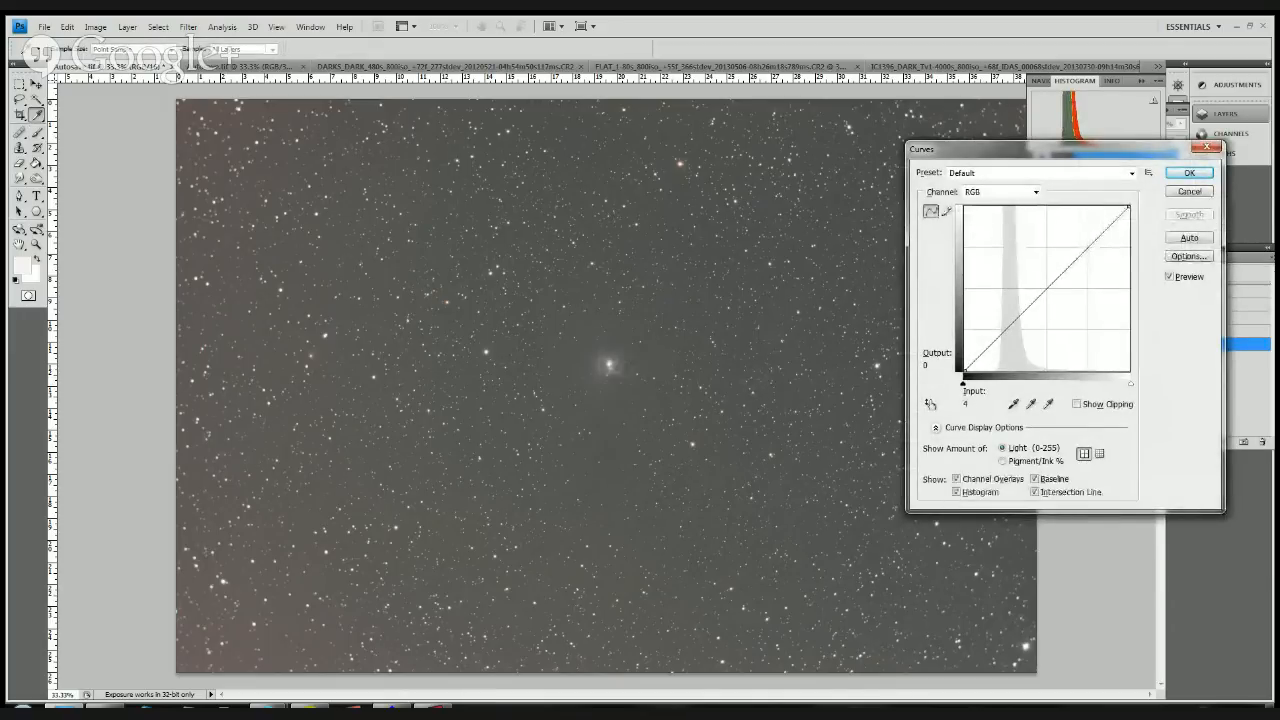
{"action": "left_click_drag", "start_coordinate": [962, 371], "coordinate": [983, 371]}
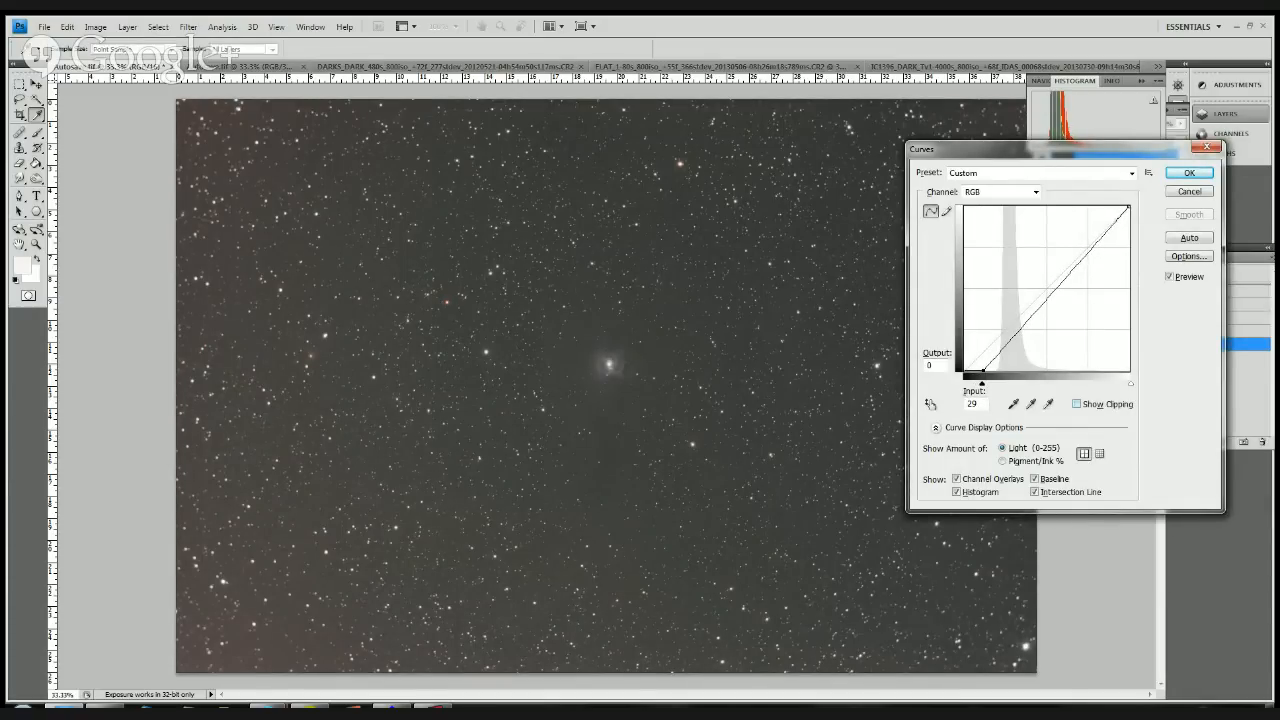
{"action": "left_click", "coordinate": [1076, 404]}
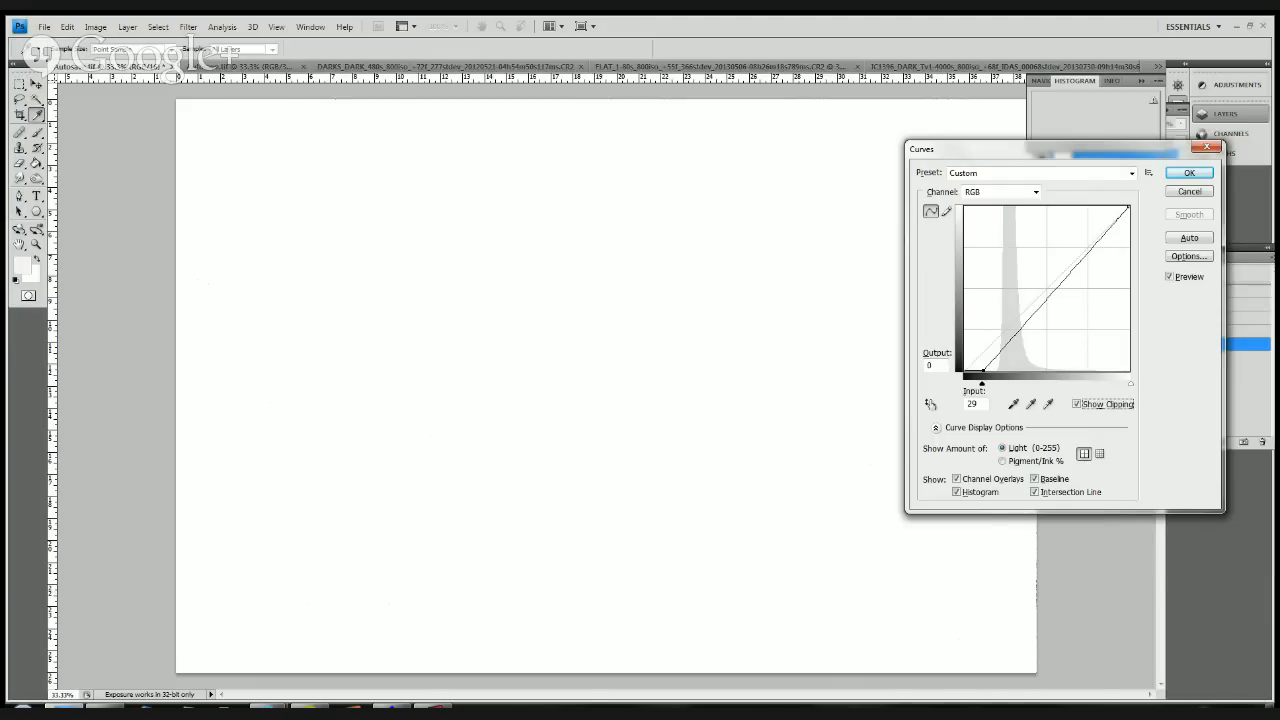
{"action": "left_click_drag", "start_coordinate": [982, 384], "coordinate": [981, 384]}
{"action": "left_click", "coordinate": [1077, 404]}
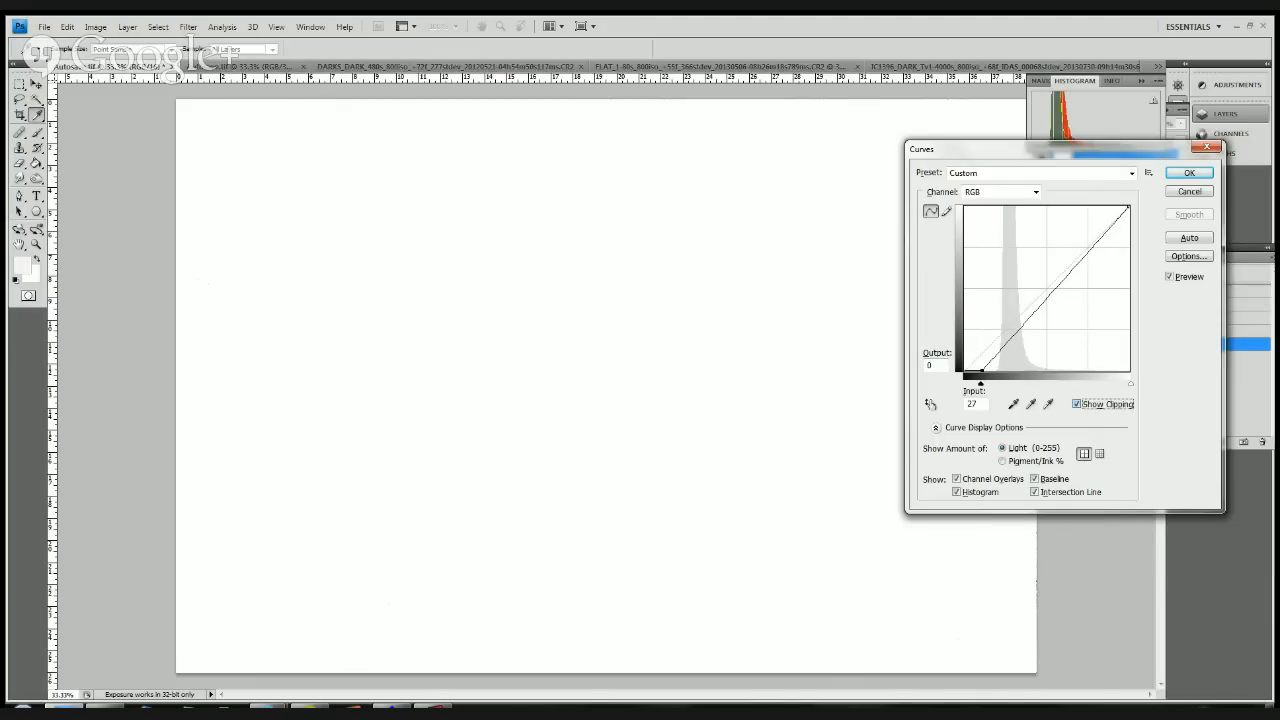
{"action": "left_click", "coordinate": [1077, 404]}
{"action": "key", "text": "Return"}
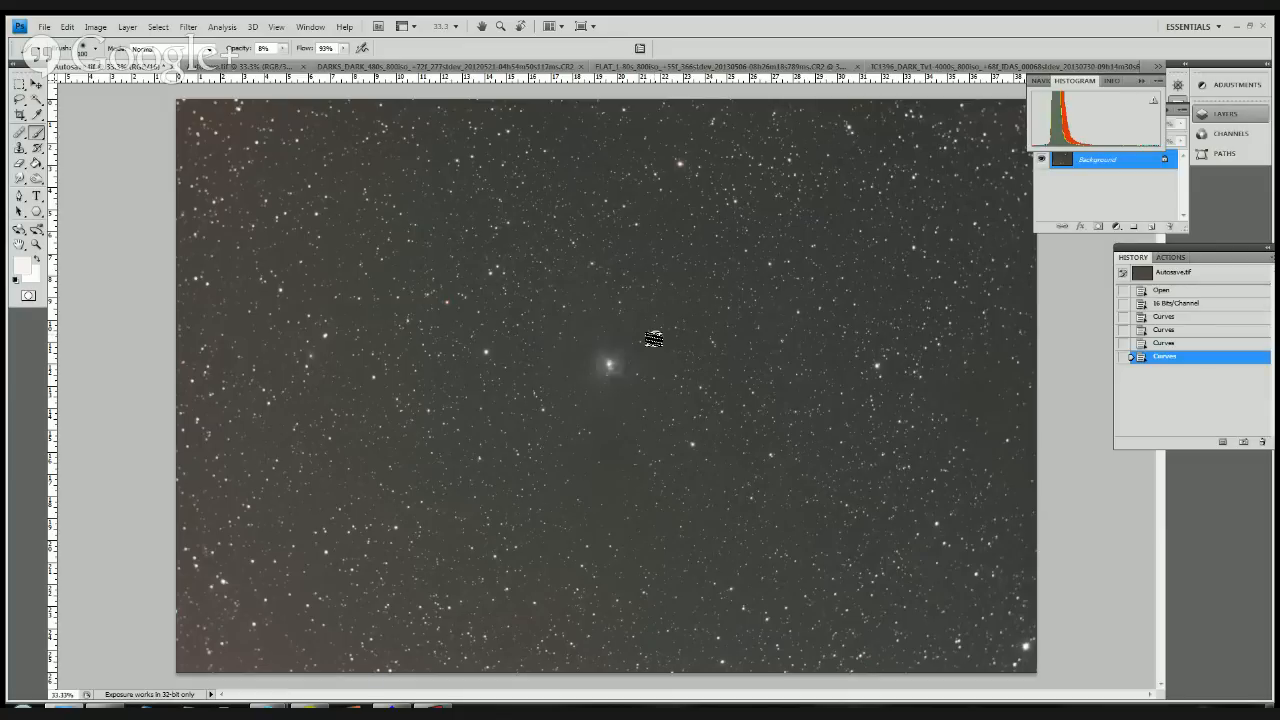
Step: In a new Curves adjustment, anchor the lower-right sky at input 45, output 45, and raise a point sampled from the nebula to output 134
{"action": "key", "text": "ctrl+m"}
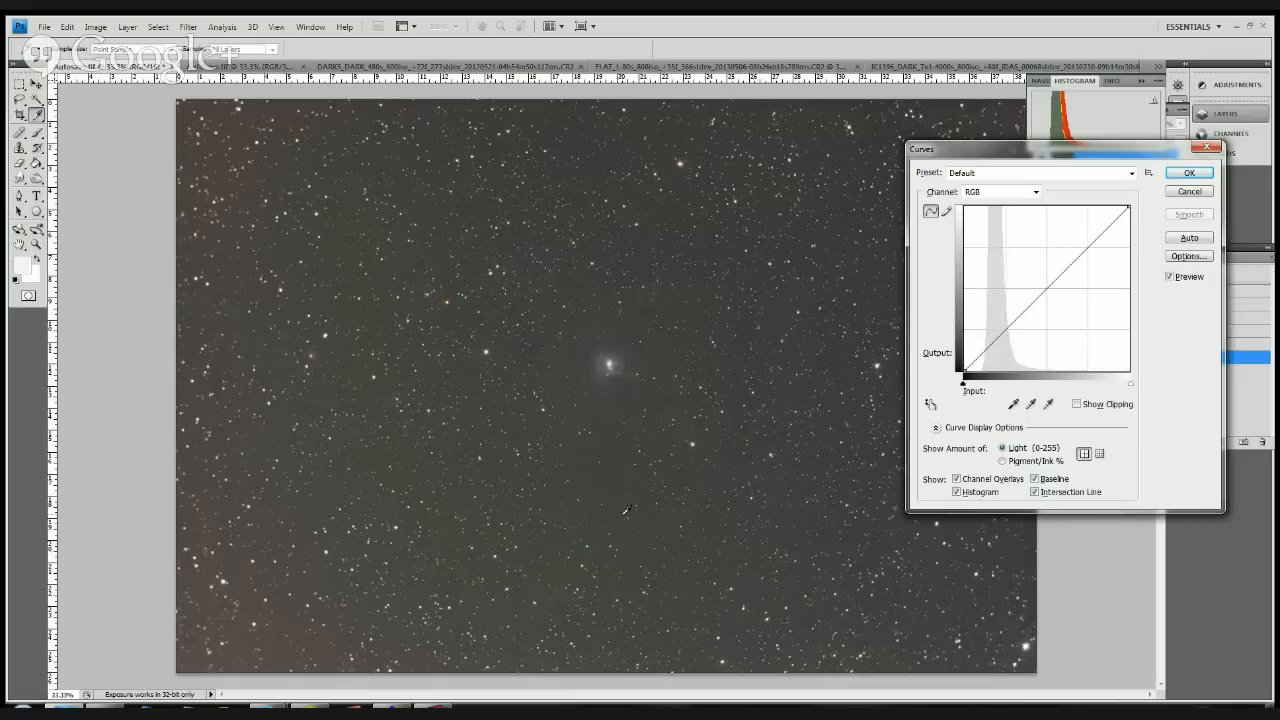
{"action": "left_click", "coordinate": [985, 638], "text": "ctrl"}
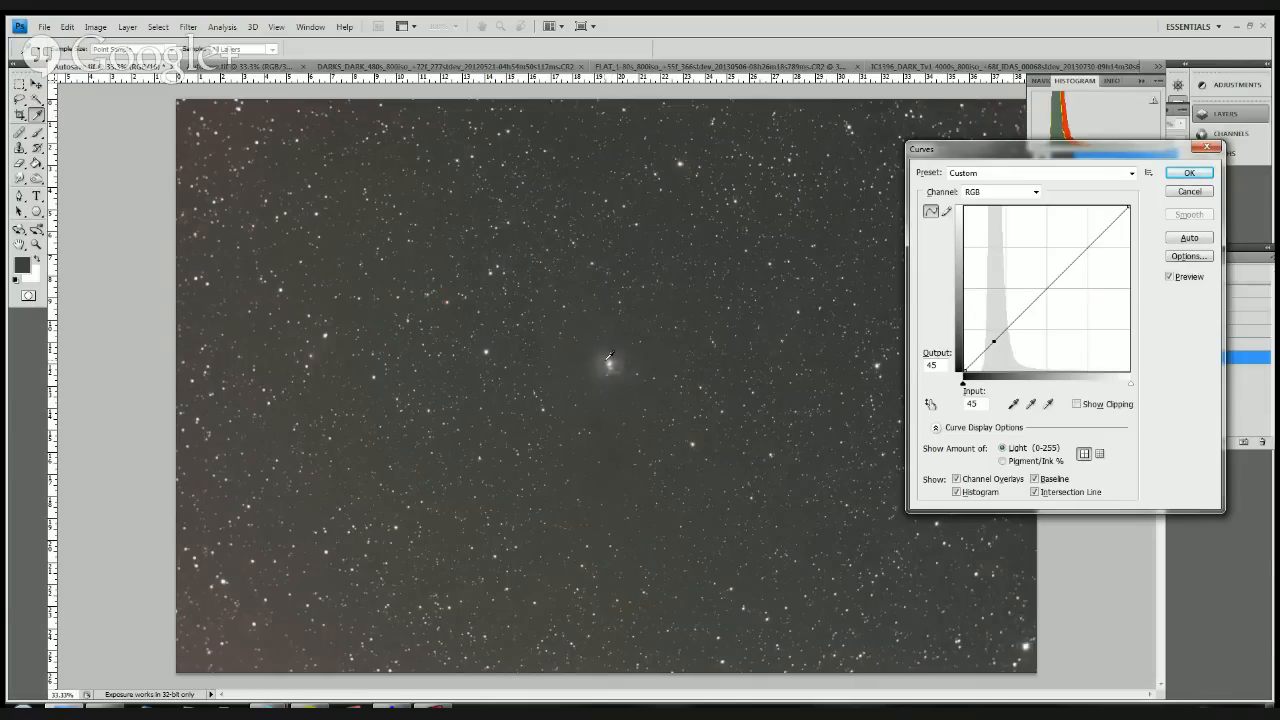
{"action": "left_click", "coordinate": [609, 355], "text": "ctrl"}
{"action": "key", "text": "Up"}
{"action": "key", "text": "Up"}
{"action": "key", "text": "Up"}
{"action": "key", "text": "Up"}
{"action": "key", "text": "Up"}
{"action": "key", "text": "Up"}
{"action": "key", "text": "Up"}
{"action": "key", "text": "Up"}
{"action": "key", "text": "Up"}
{"action": "key", "text": "Up"}
{"action": "key", "text": "Up"}
{"action": "key", "text": "Up"}
{"action": "key", "text": "Up"}
{"action": "key", "text": "Up"}
{"action": "key", "text": "Up"}
{"action": "key", "text": "Up"}
{"action": "key", "text": "Up"}
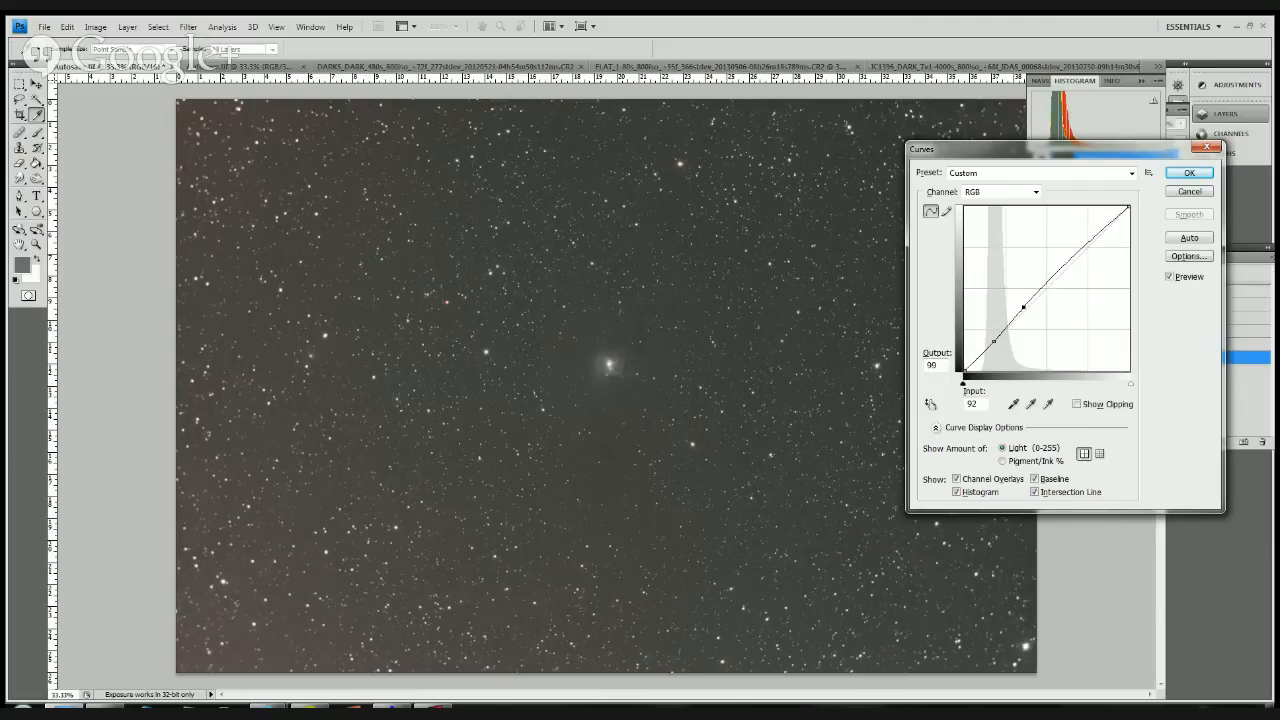
{"action": "key", "text": "Up"}
{"action": "key", "text": "Up"}
{"action": "key", "text": "Up"}
{"action": "key", "text": "Up"}
{"action": "key", "text": "Up"}
{"action": "key", "text": "Up"}
{"action": "key", "text": "Up"}
{"action": "key", "text": "Up"}
{"action": "key", "text": "Up"}
{"action": "key", "text": "Up"}
{"action": "key", "text": "Up"}
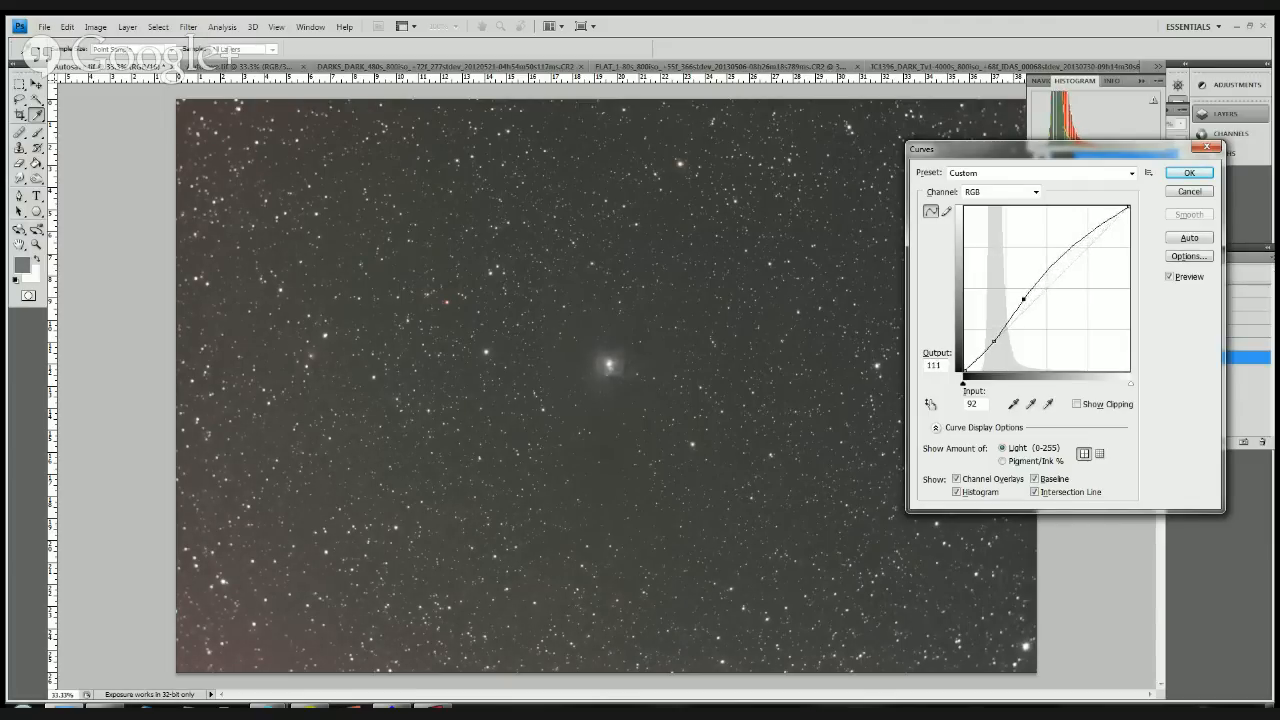
{"action": "key", "text": "Up"}
{"action": "key", "text": "Up"}
{"action": "key", "text": "Up"}
{"action": "key", "text": "Up"}
{"action": "key", "text": "Up"}
{"action": "key", "text": "Up"}
{"action": "key", "text": "Up"}
{"action": "key", "text": "Up"}
{"action": "key", "text": "Up"}
{"action": "key", "text": "Up"}
{"action": "key", "text": "Up"}
{"action": "key", "text": "Up"}
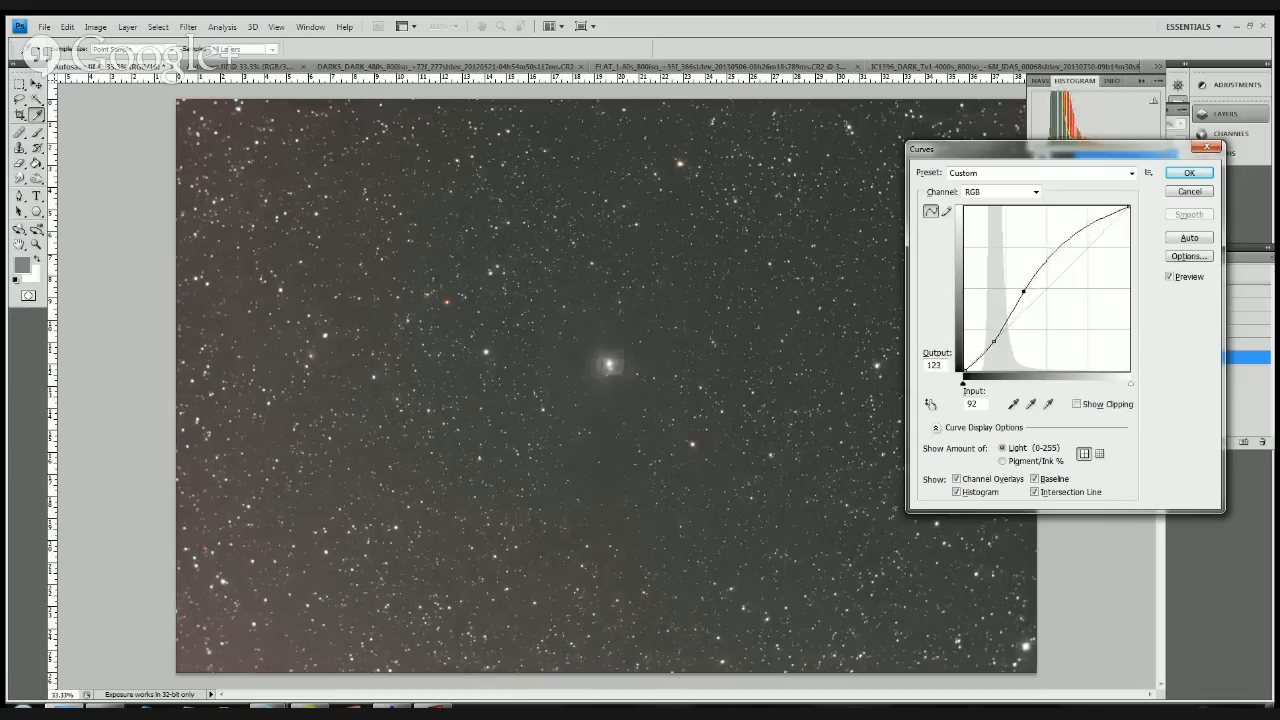
{"action": "key", "text": "Up"}
{"action": "key", "text": "Up"}
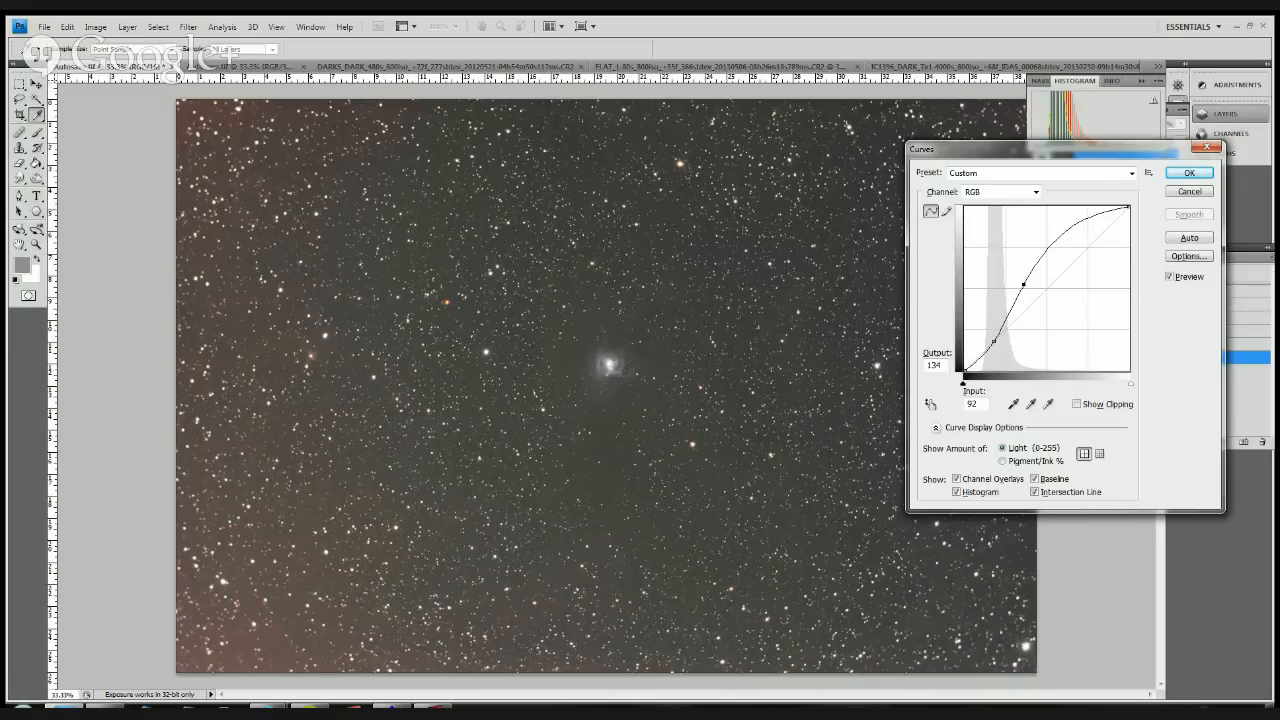
{"action": "left_click_drag", "start_coordinate": [1023, 285], "coordinate": [1015, 314]}
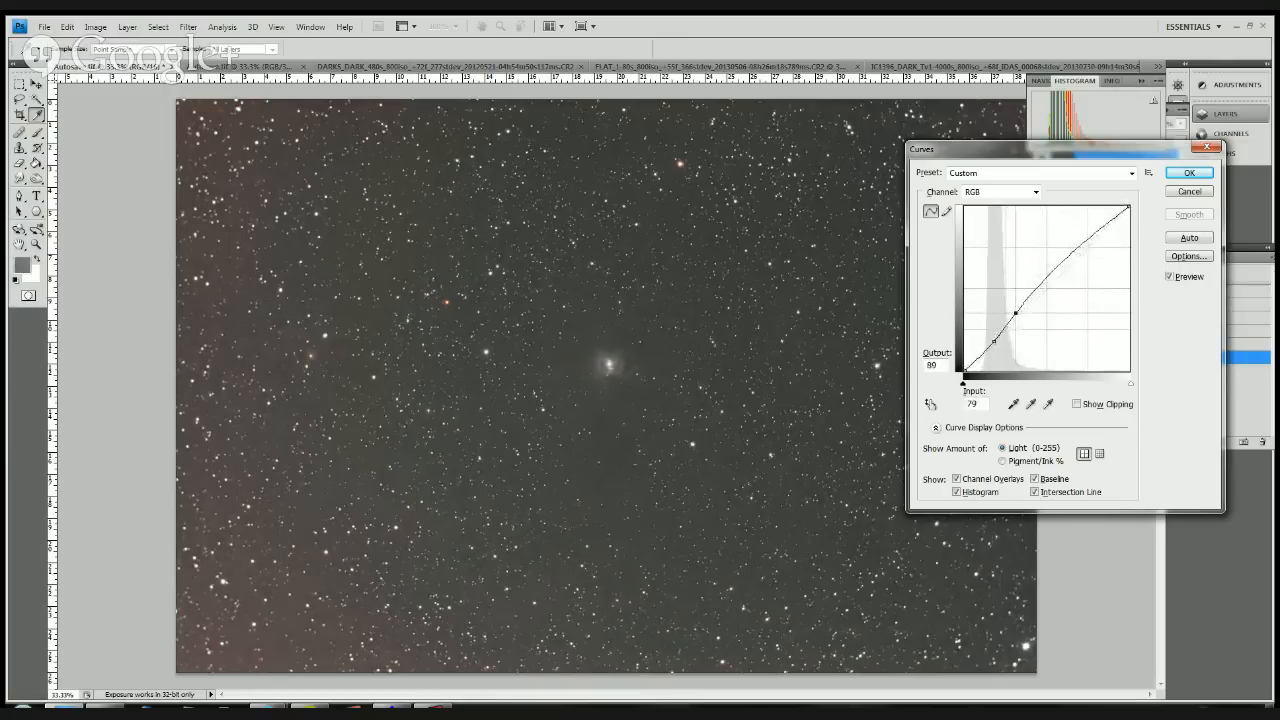
{"action": "left_click_drag", "start_coordinate": [1016, 305], "coordinate": [1016, 300]}
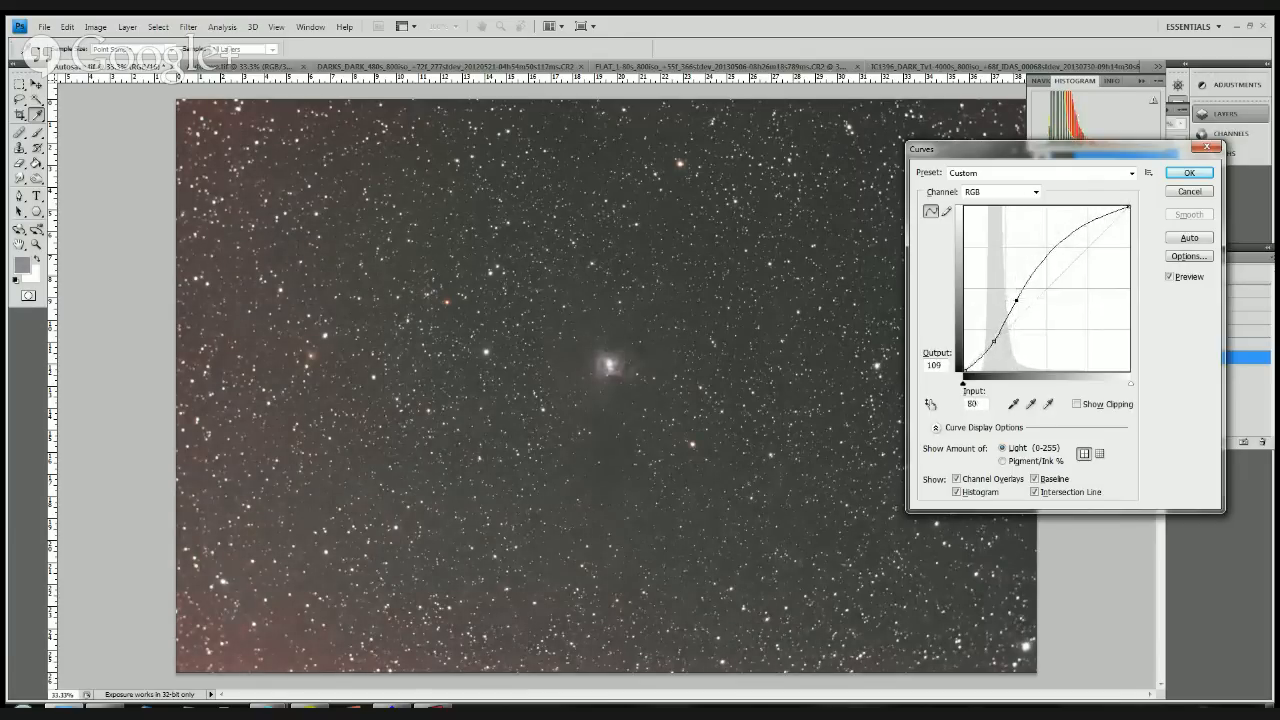
{"action": "left_click_drag", "start_coordinate": [1066, 245], "coordinate": [1066, 257]}
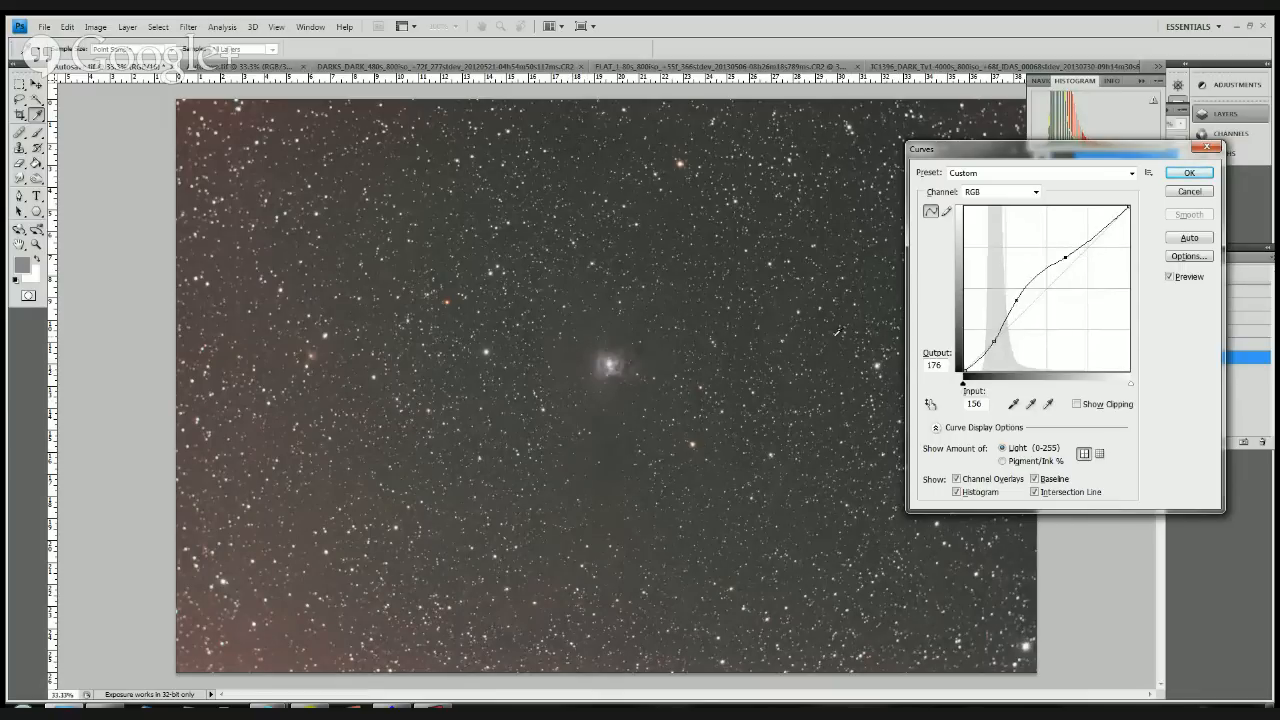
{"action": "key", "text": "Return"}
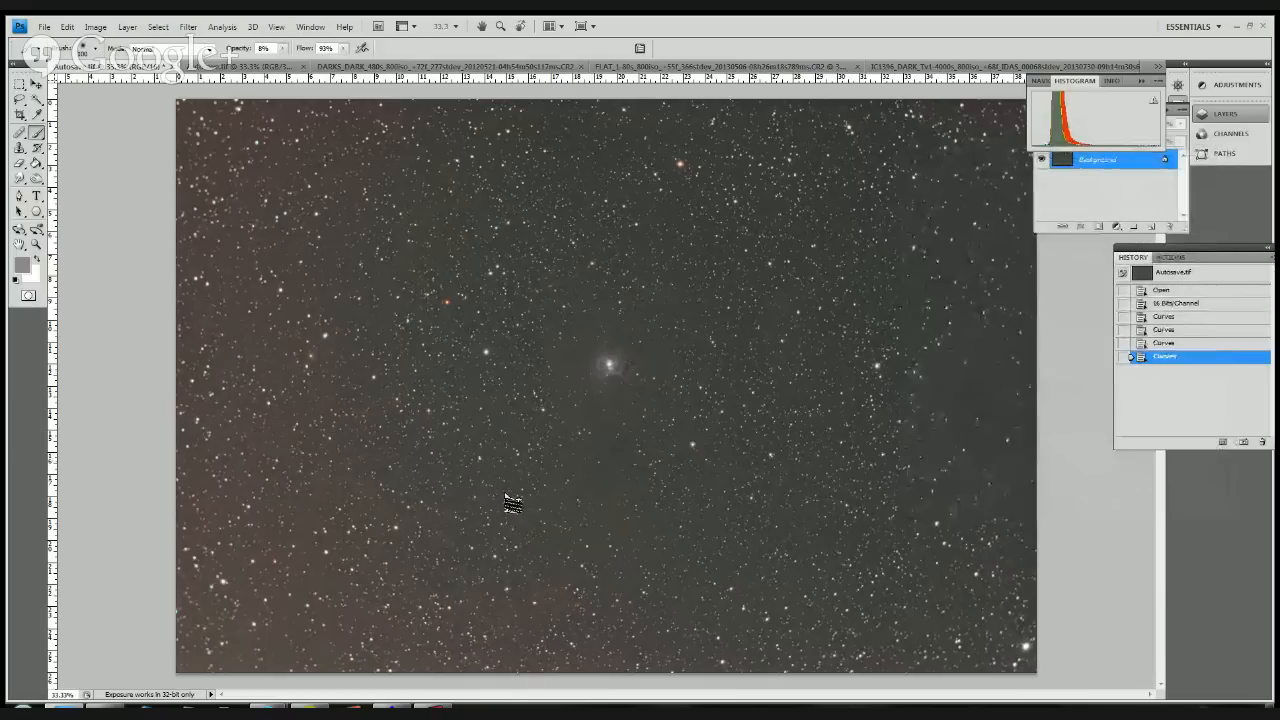
Step: Apply a new Curves adjustment that anchors the sky beside the nebula at 49 and raises a nebula point at input 77 to output 91
{"action": "key", "text": "ctrl+m"}
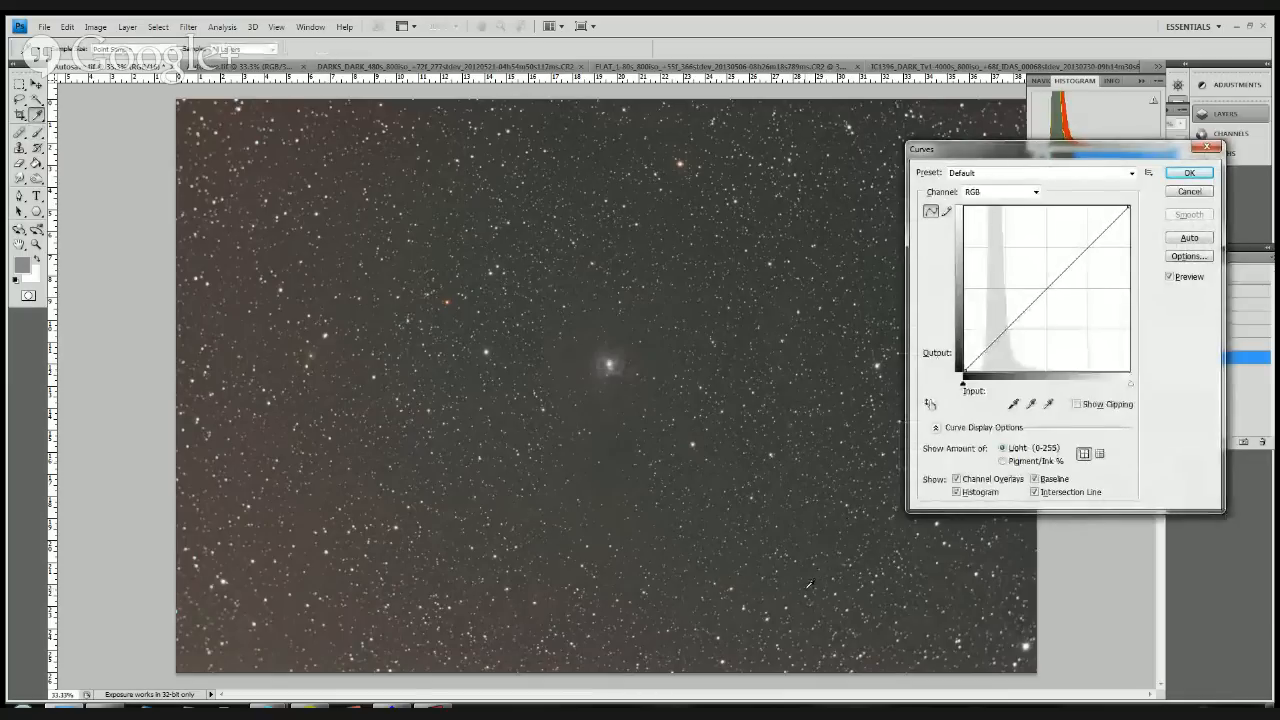
{"action": "left_click", "coordinate": [668, 353], "text": "ctrl"}
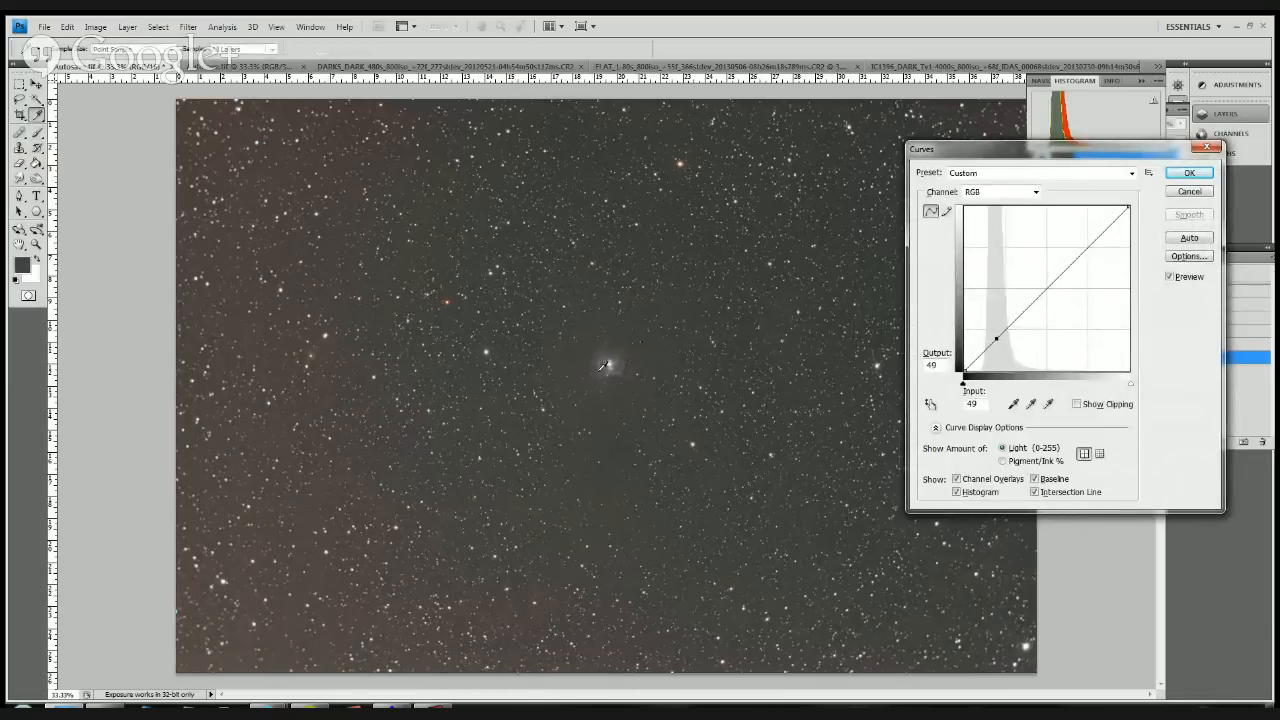
{"action": "left_click", "coordinate": [601, 366], "text": "ctrl"}
{"action": "key", "text": "Up"}
{"action": "key", "text": "Up"}
{"action": "key", "text": "Up"}
{"action": "key", "text": "Up"}
{"action": "key", "text": "Up"}
{"action": "key", "text": "Up"}
{"action": "key", "text": "Up"}
{"action": "key", "text": "Up"}
{"action": "key", "text": "Up"}
{"action": "key", "text": "Up"}
{"action": "key", "text": "Up"}
{"action": "key", "text": "Up"}
{"action": "key", "text": "Up"}
{"action": "key", "text": "Up"}
{"action": "key", "text": "Up"}
{"action": "key", "text": "Up"}
{"action": "key", "text": "Up"}
{"action": "key", "text": "Up"}
{"action": "key", "text": "Up"}
{"action": "key", "text": "Up"}
{"action": "key", "text": "Up"}
{"action": "key", "text": "Up"}
{"action": "key", "text": "Up"}
{"action": "key", "text": "Up"}
{"action": "key", "text": "Up"}
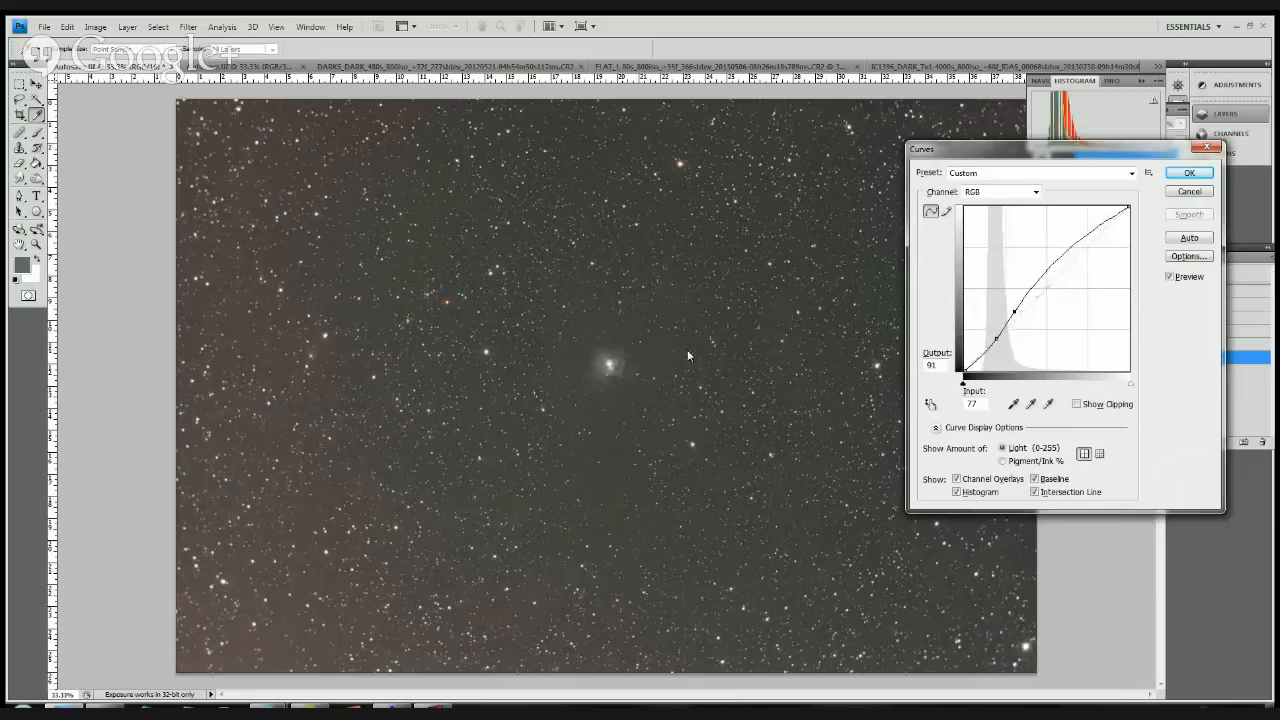
{"action": "key", "text": "Return"}
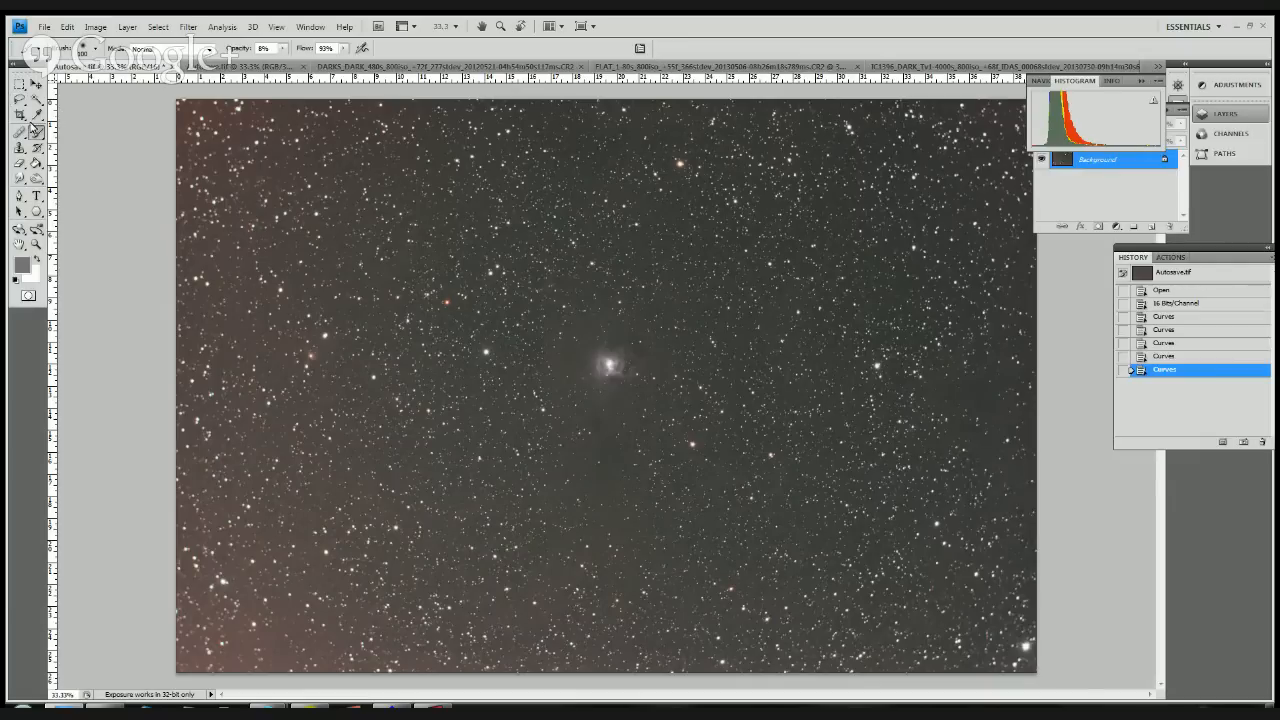
Step: Lasso a freehand selection around the nebula and its dark trail, and add a second one around the dark area at the image's right edge
{"action": "left_click", "coordinate": [20, 100]}
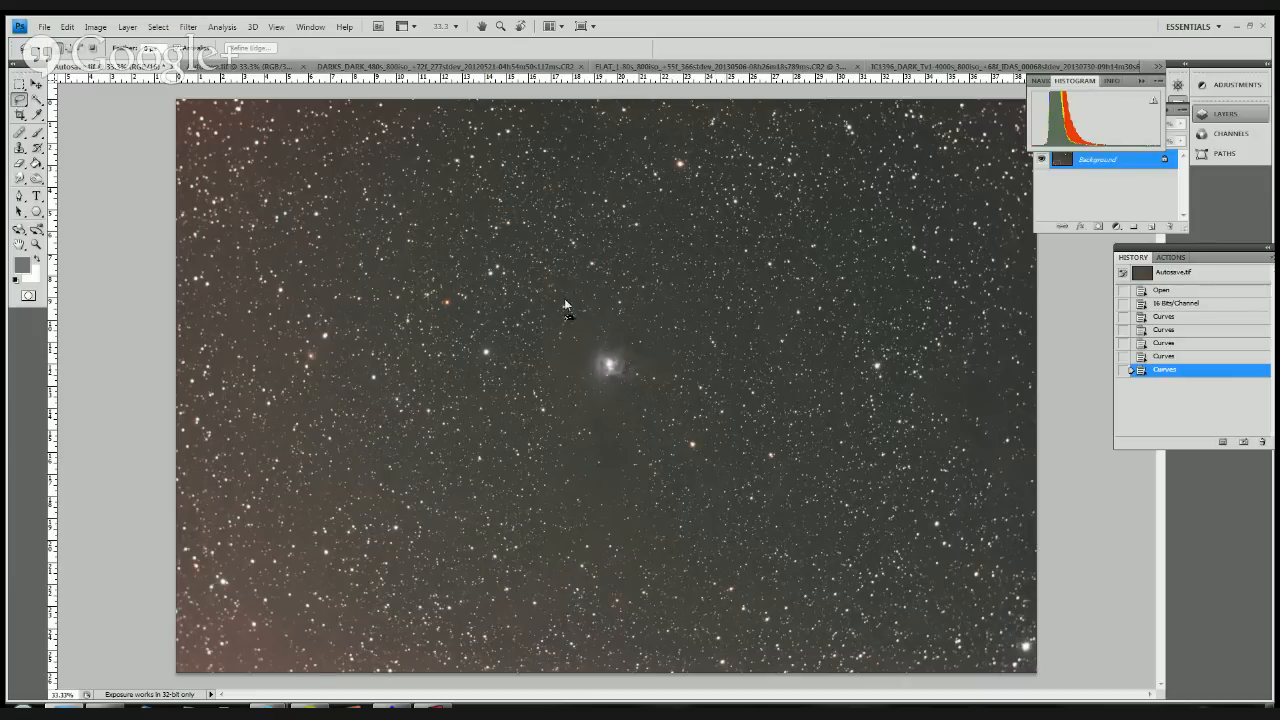
{"action": "left_click", "coordinate": [484, 250], "text": "ctrl"}
{"action": "left_click", "coordinate": [634, 278]}
{"action": "mouse_move", "coordinate": [726, 390]}
{"action": "left_mouse_down"}
{"action": "mouse_move", "coordinate": [700, 310]}
{"action": "mouse_move", "coordinate": [639, 293]}
{"action": "mouse_move", "coordinate": [530, 303]}
{"action": "mouse_move", "coordinate": [503, 338]}
{"action": "mouse_move", "coordinate": [568, 466]}
{"action": "mouse_move", "coordinate": [563, 519]}
{"action": "mouse_move", "coordinate": [489, 596]}
{"action": "mouse_move", "coordinate": [484, 642]}
{"action": "mouse_move", "coordinate": [667, 572]}
{"action": "mouse_move", "coordinate": [721, 439]}
{"action": "mouse_move", "coordinate": [726, 388]}
{"action": "left_mouse_up"}
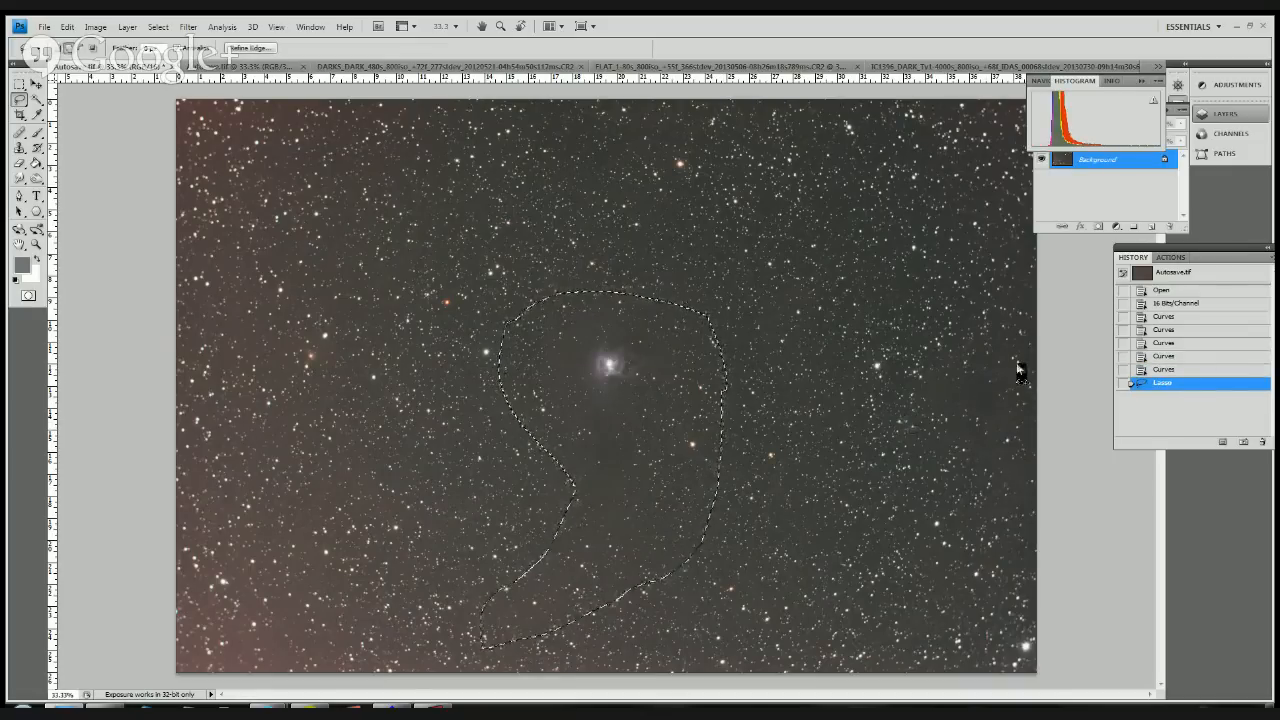
{"action": "mouse_move", "coordinate": [1049, 337]}
{"action": "left_mouse_down"}
{"action": "mouse_move", "coordinate": [960, 285]}
{"action": "mouse_move", "coordinate": [957, 487]}
{"action": "mouse_move", "coordinate": [1010, 515]}
{"action": "mouse_move", "coordinate": [1050, 340]}
{"action": "left_mouse_up"}
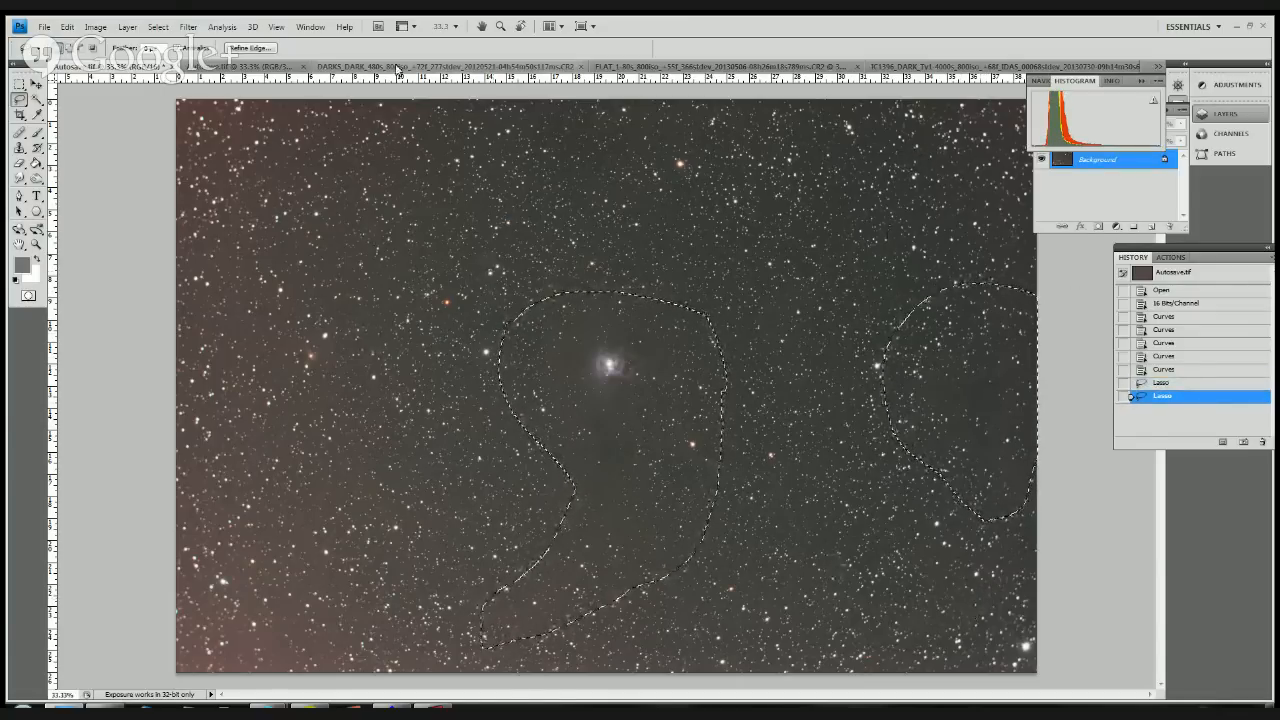
Step: Invert the selection so it covers the background sky outside the two lassoed areas
{"action": "left_click", "coordinate": [184, 28]}
{"action": "left_click", "coordinate": [183, 28]}
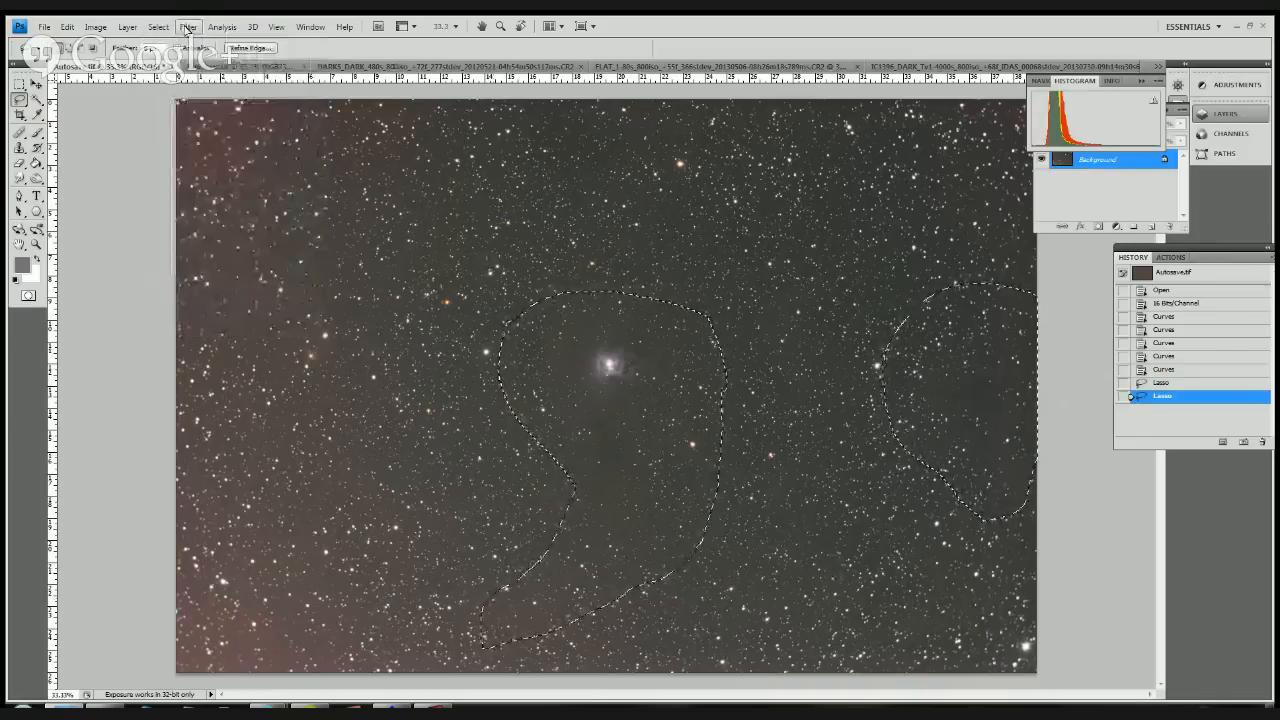
{"action": "left_click", "coordinate": [160, 27]}
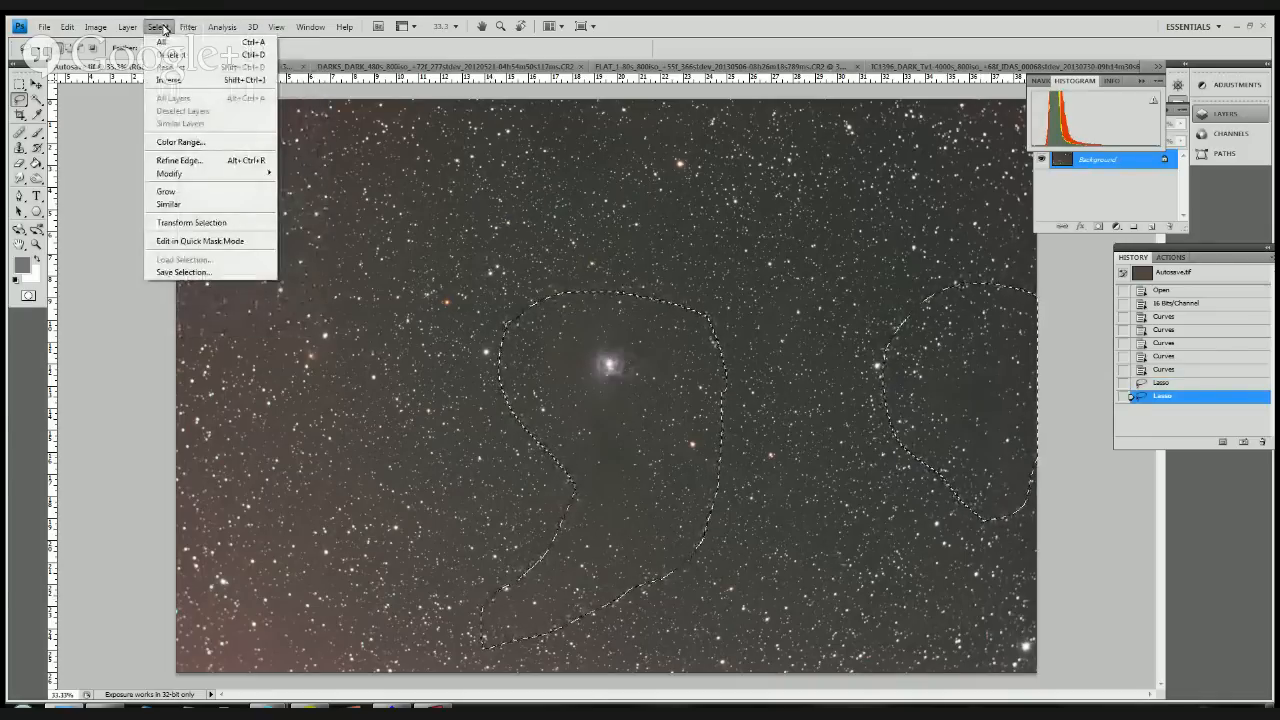
{"action": "left_click", "coordinate": [168, 79]}
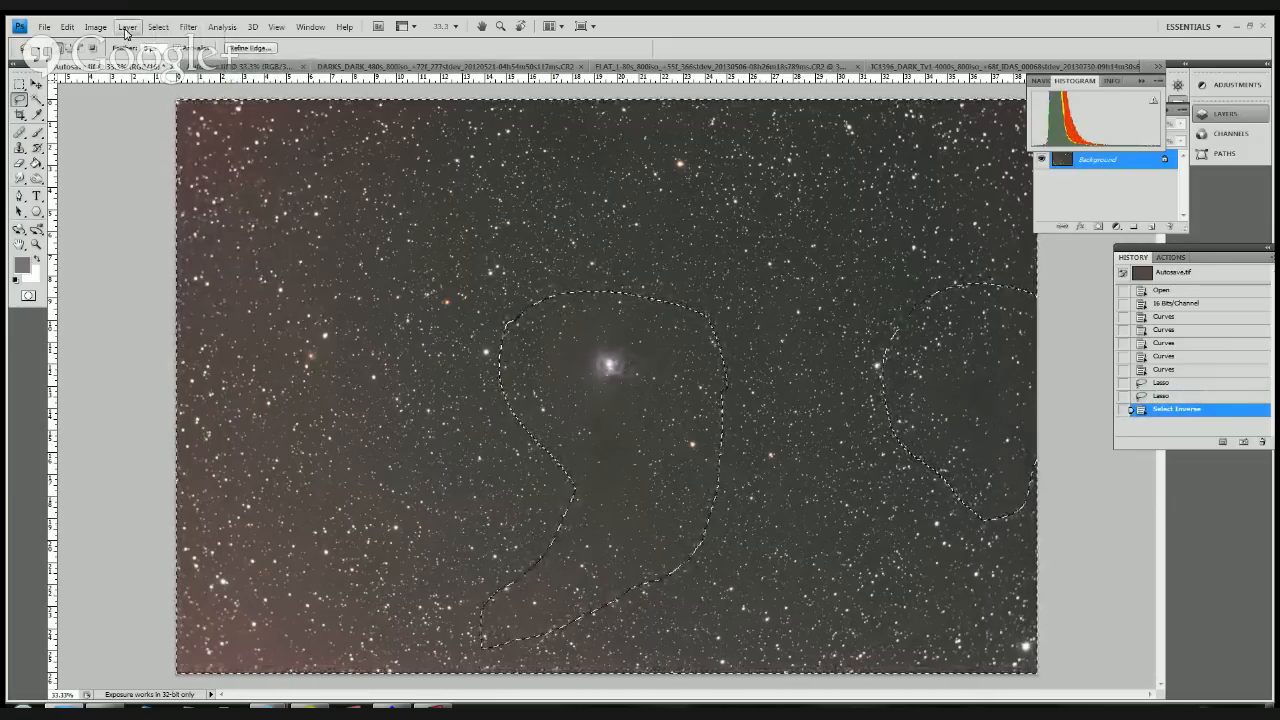
Step: Run RC-Astro GradientXTerminator with Coarse detail, Medium aggressiveness and balanced background color, and remove the selection
{"action": "left_click", "coordinate": [188, 26]}
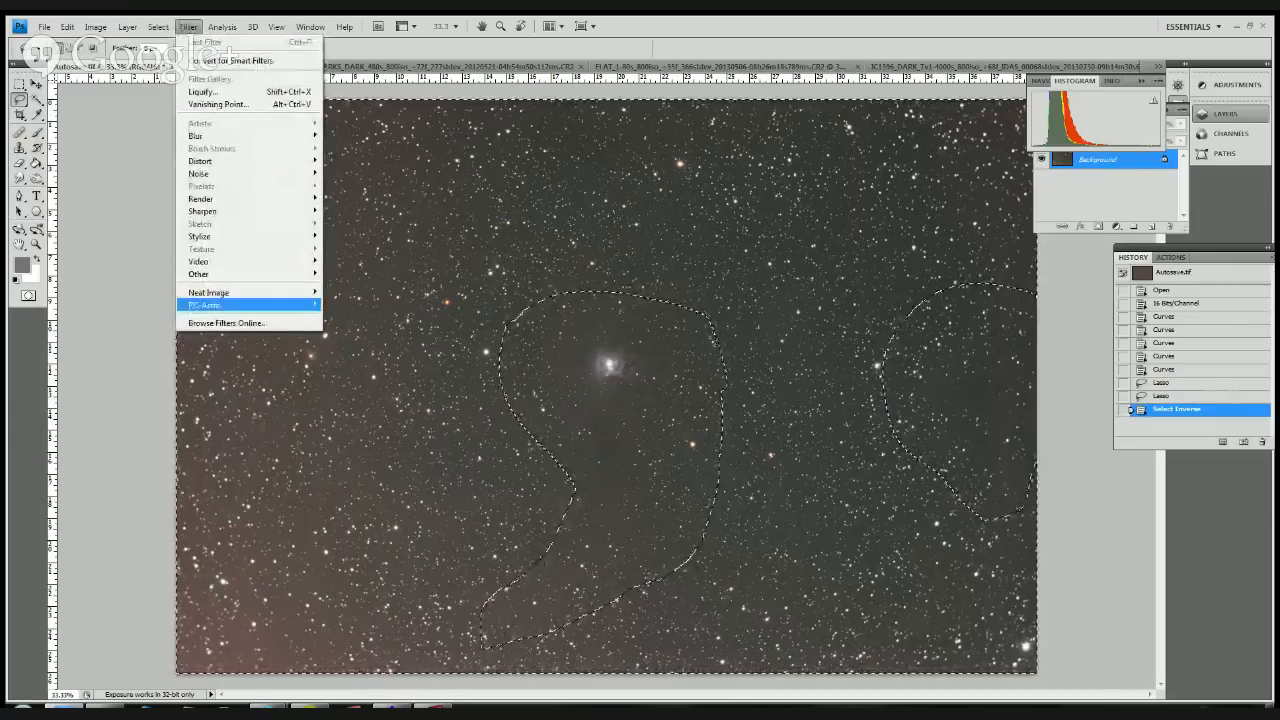
{"action": "mouse_move", "coordinate": [210, 305]}
{"action": "left_click", "coordinate": [370, 305]}
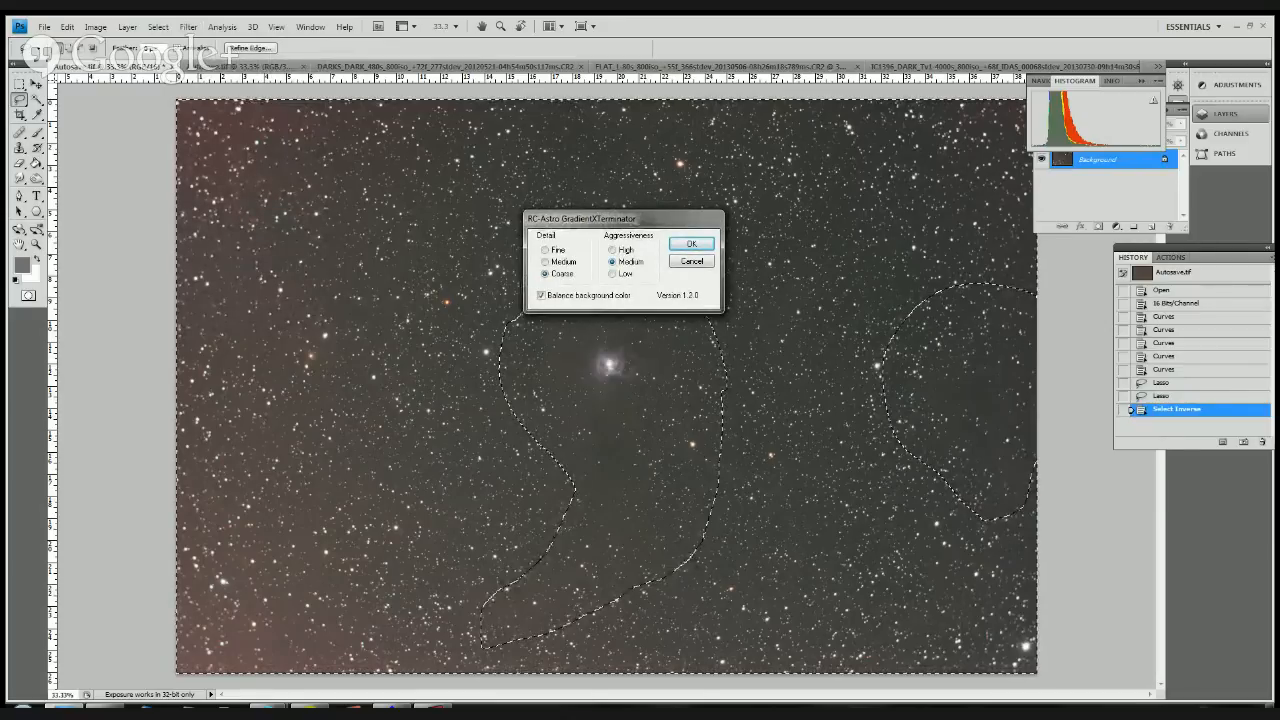
{"action": "key", "text": "Return"}
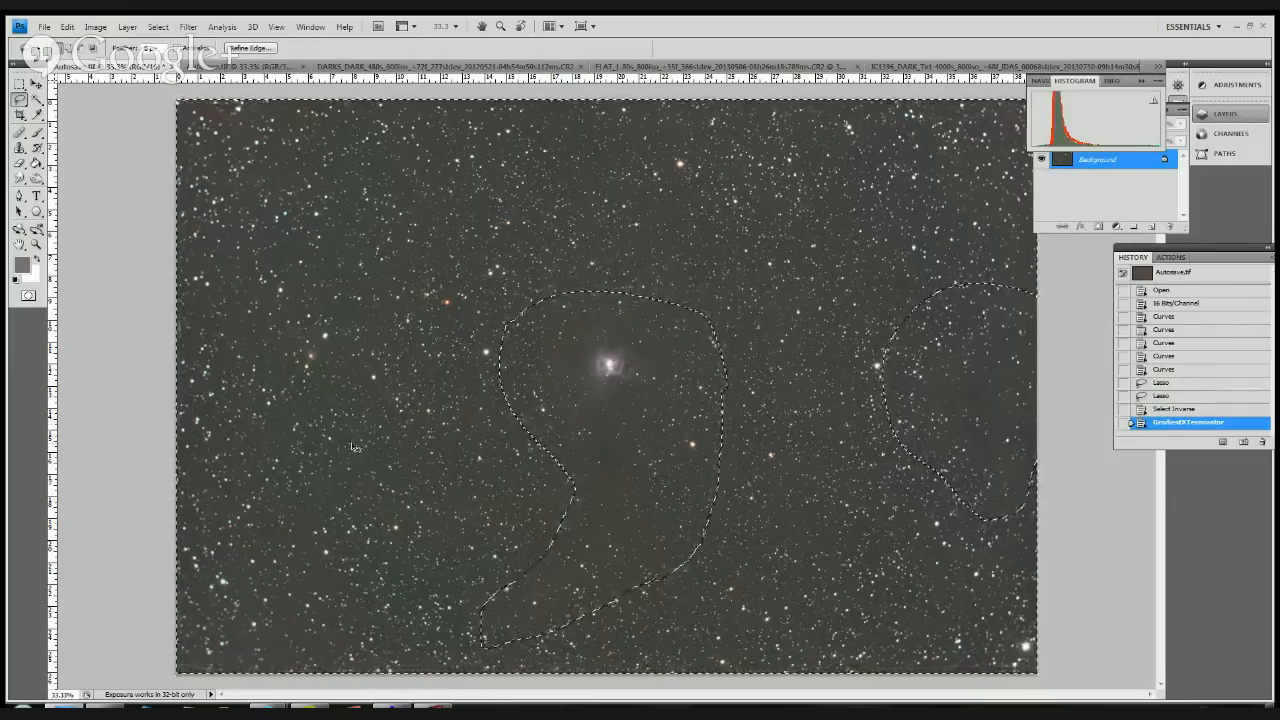
{"action": "key", "text": "ctrl+d"}
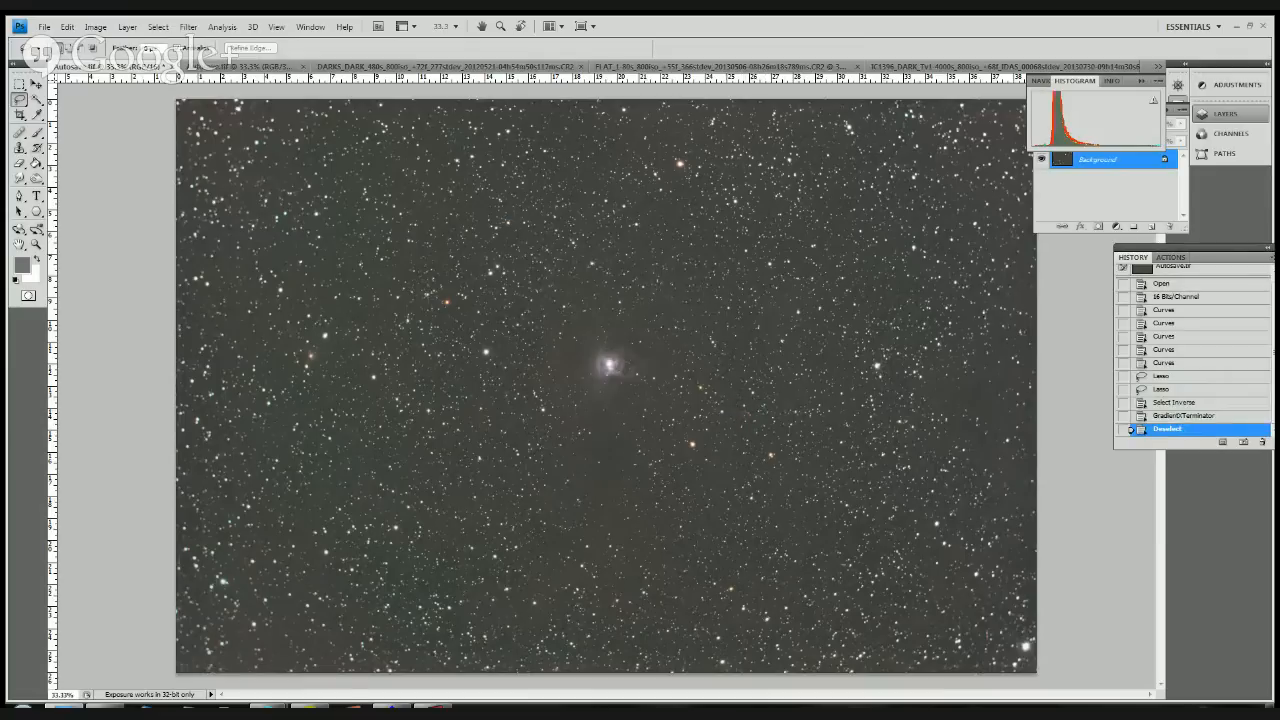
Step: Look through the recorded actions, including the Astronomy Tools v1_6 set and its noise reduction and star enhancement actions
{"action": "left_click", "coordinate": [1171, 257]}
{"action": "scroll", "coordinate": [1195, 350], "scroll_direction": "down", "scroll_amount": 3}
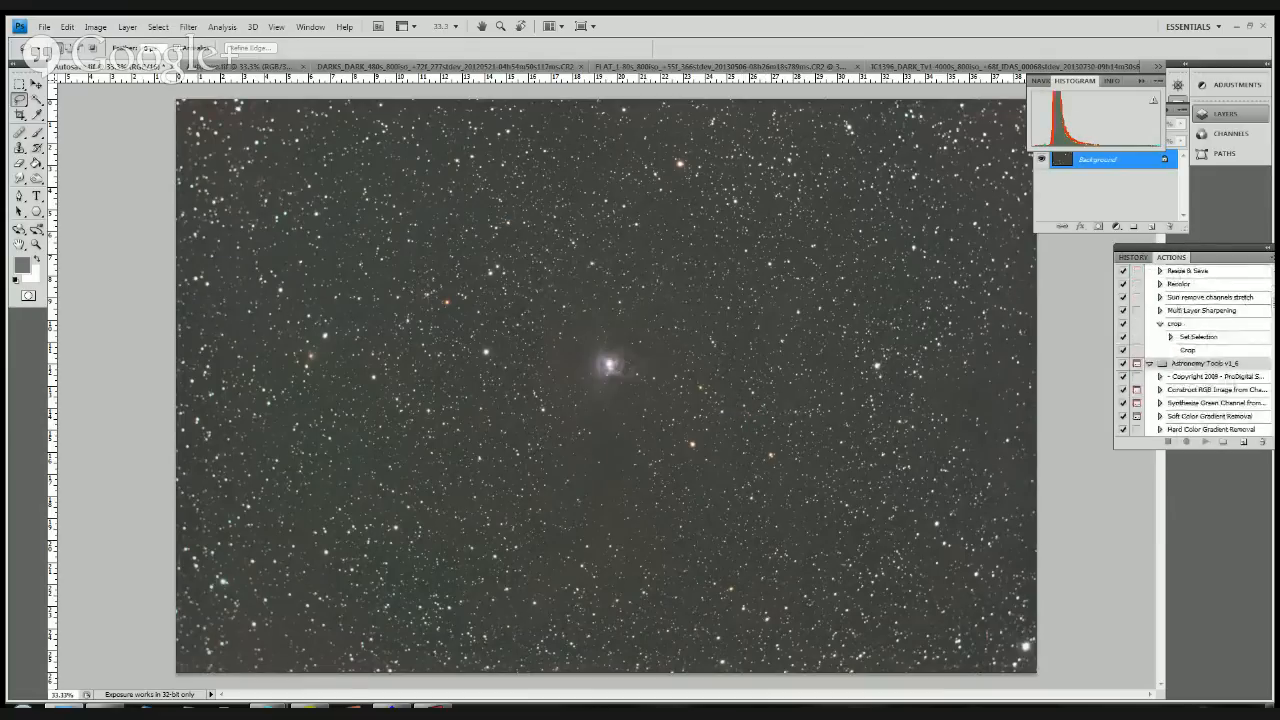
{"action": "scroll", "coordinate": [1195, 350], "scroll_direction": "down", "scroll_amount": 3}
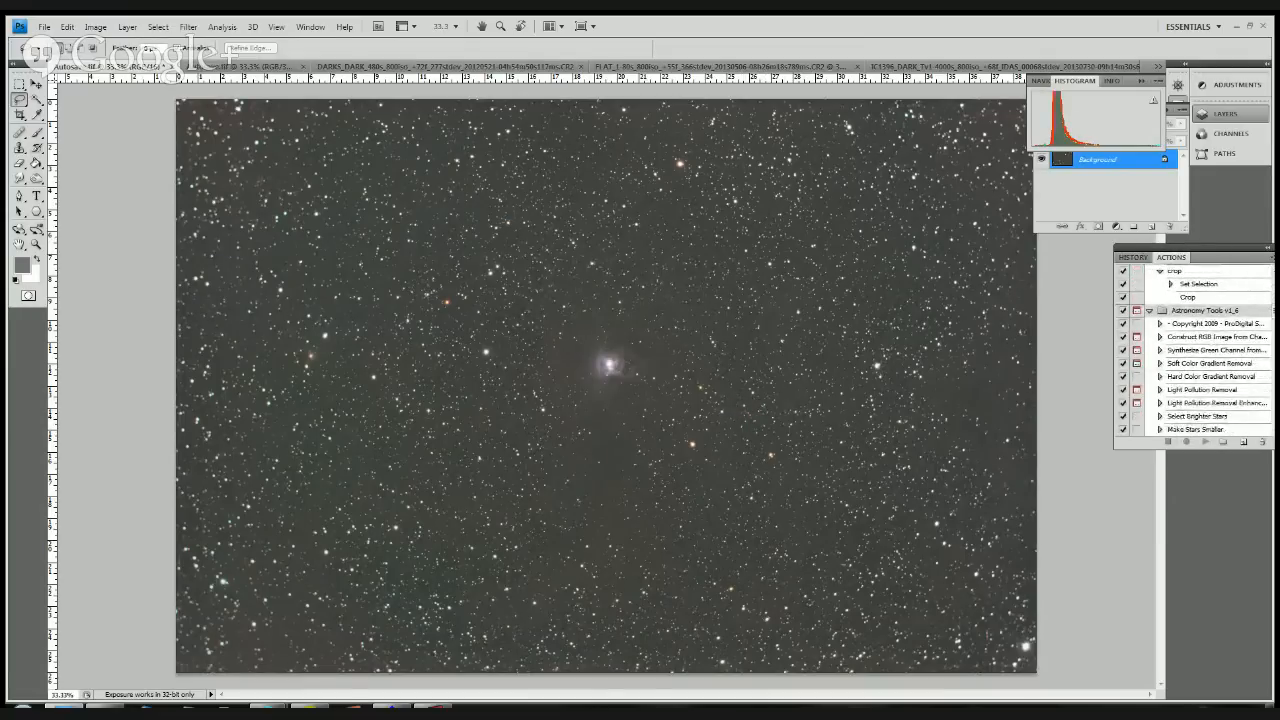
{"action": "scroll", "coordinate": [1195, 350], "scroll_direction": "down", "scroll_amount": 2}
{"action": "scroll", "coordinate": [1195, 350], "scroll_direction": "up", "scroll_amount": 2}
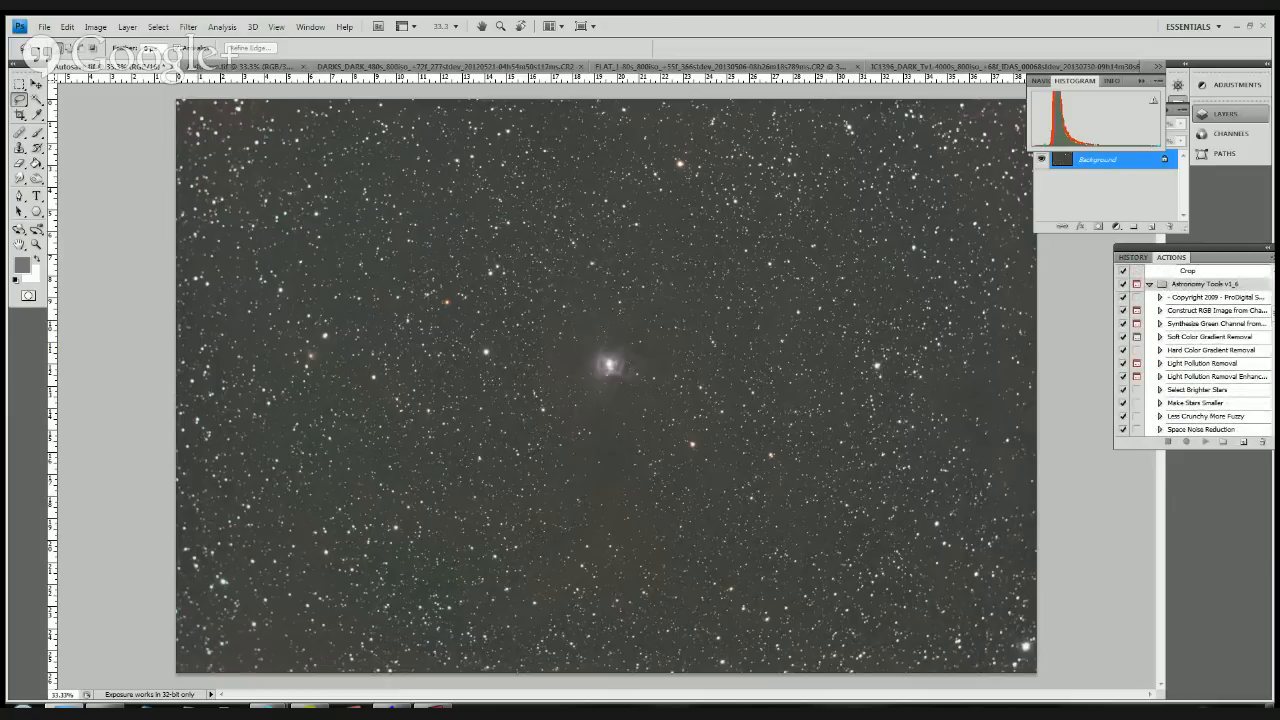
{"action": "scroll", "coordinate": [1195, 350], "scroll_direction": "down", "scroll_amount": 2}
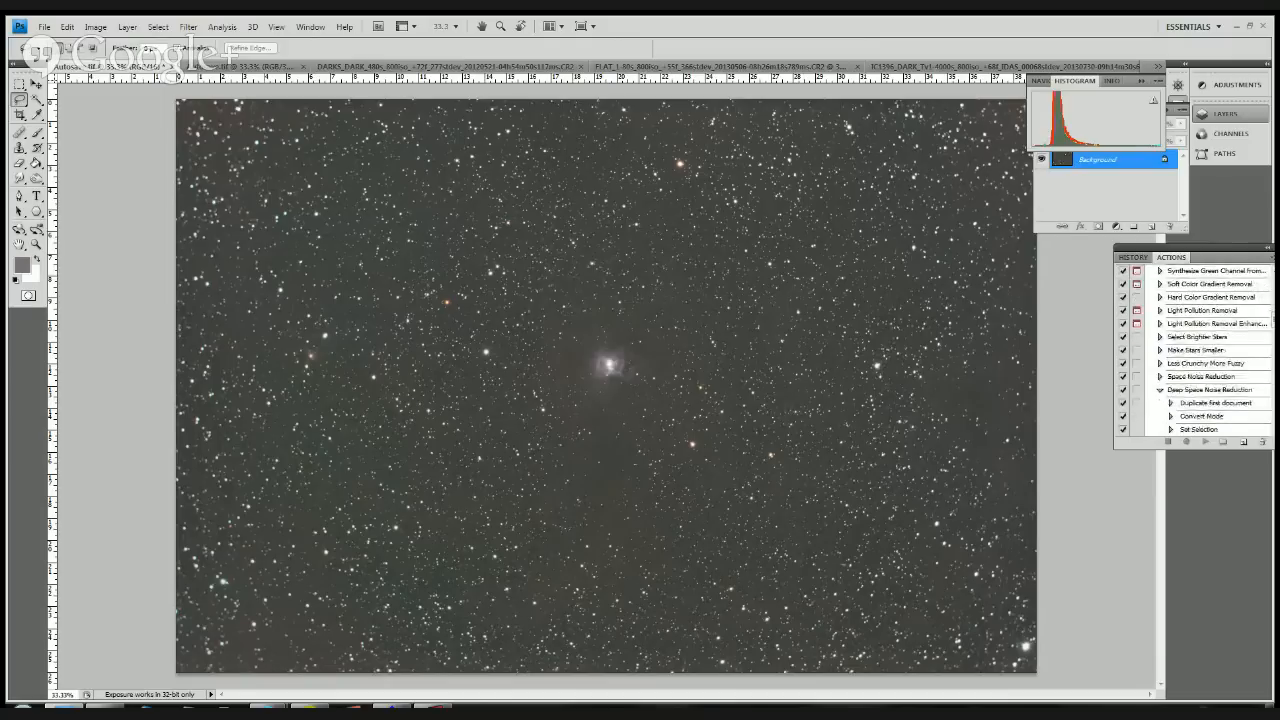
{"action": "scroll", "coordinate": [1195, 350], "scroll_direction": "down", "scroll_amount": 1}
{"action": "scroll", "coordinate": [1195, 350], "scroll_direction": "down", "scroll_amount": 1}
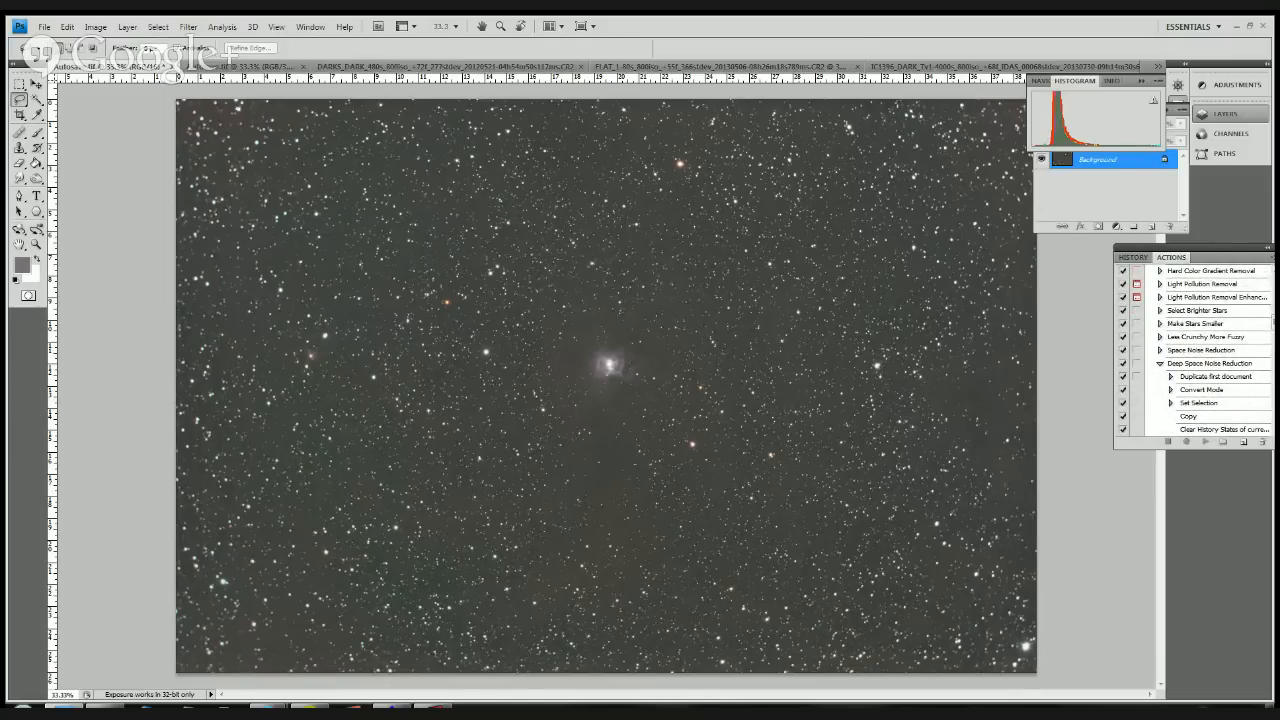
{"action": "scroll", "coordinate": [1195, 350], "scroll_direction": "down", "scroll_amount": 3}
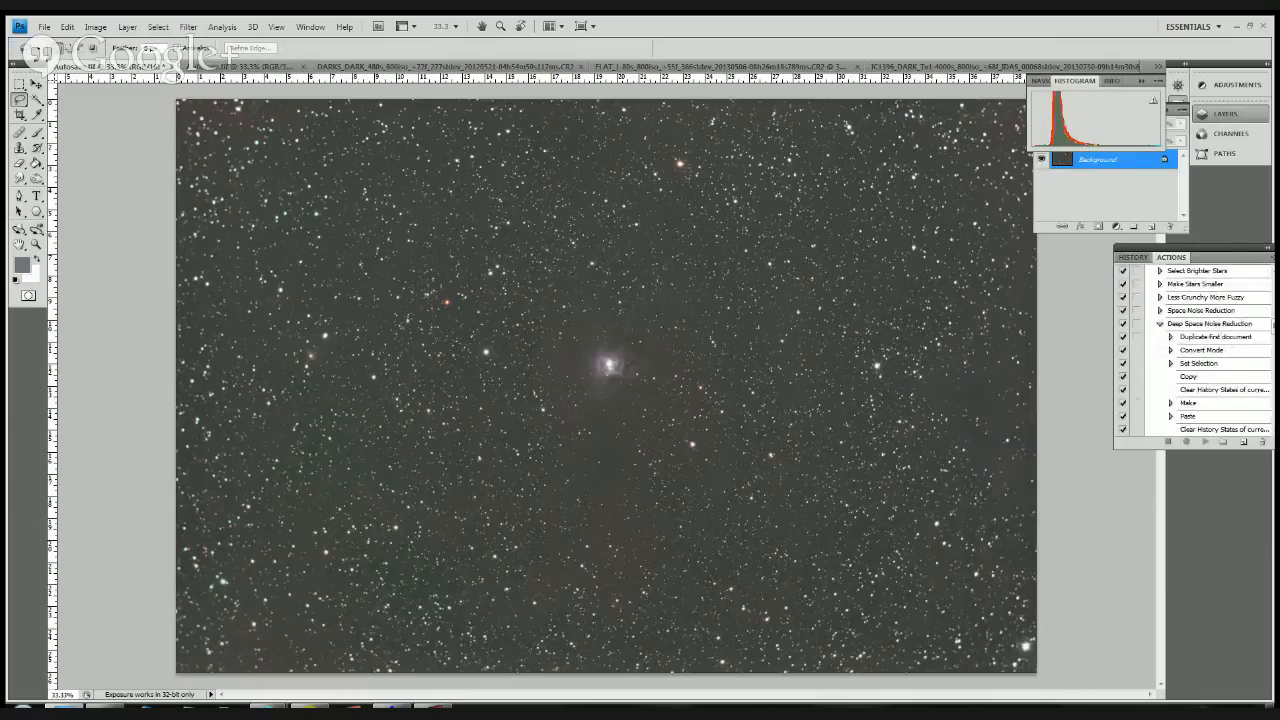
{"action": "scroll", "coordinate": [1195, 350], "scroll_direction": "down", "scroll_amount": 15}
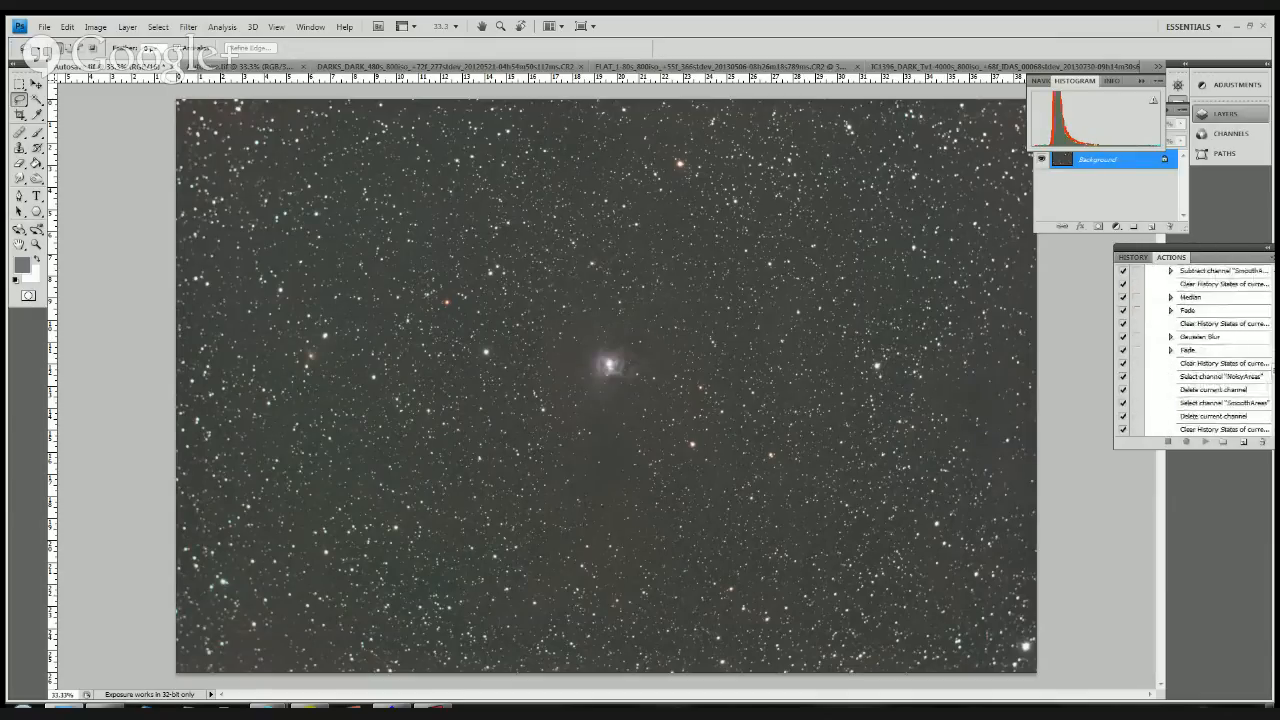
{"action": "scroll", "coordinate": [1195, 350], "scroll_direction": "down", "scroll_amount": 15}
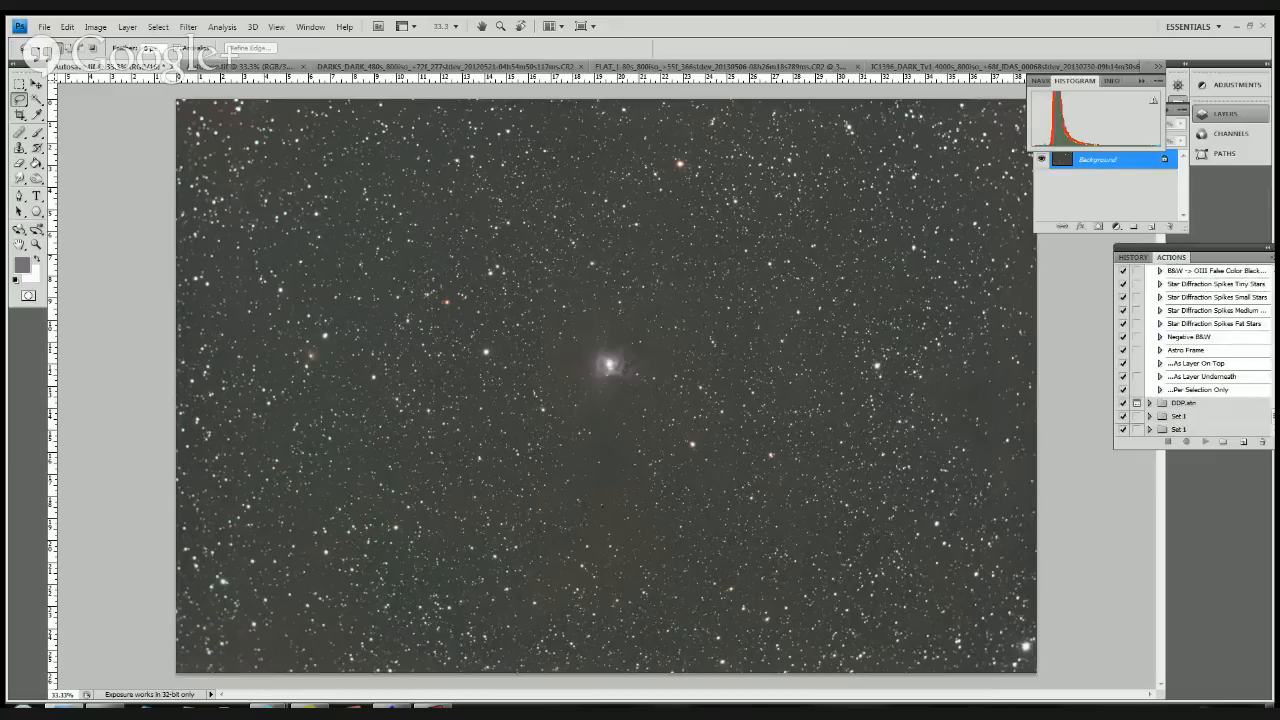
{"action": "scroll", "coordinate": [1195, 350], "scroll_direction": "up", "scroll_amount": 3}
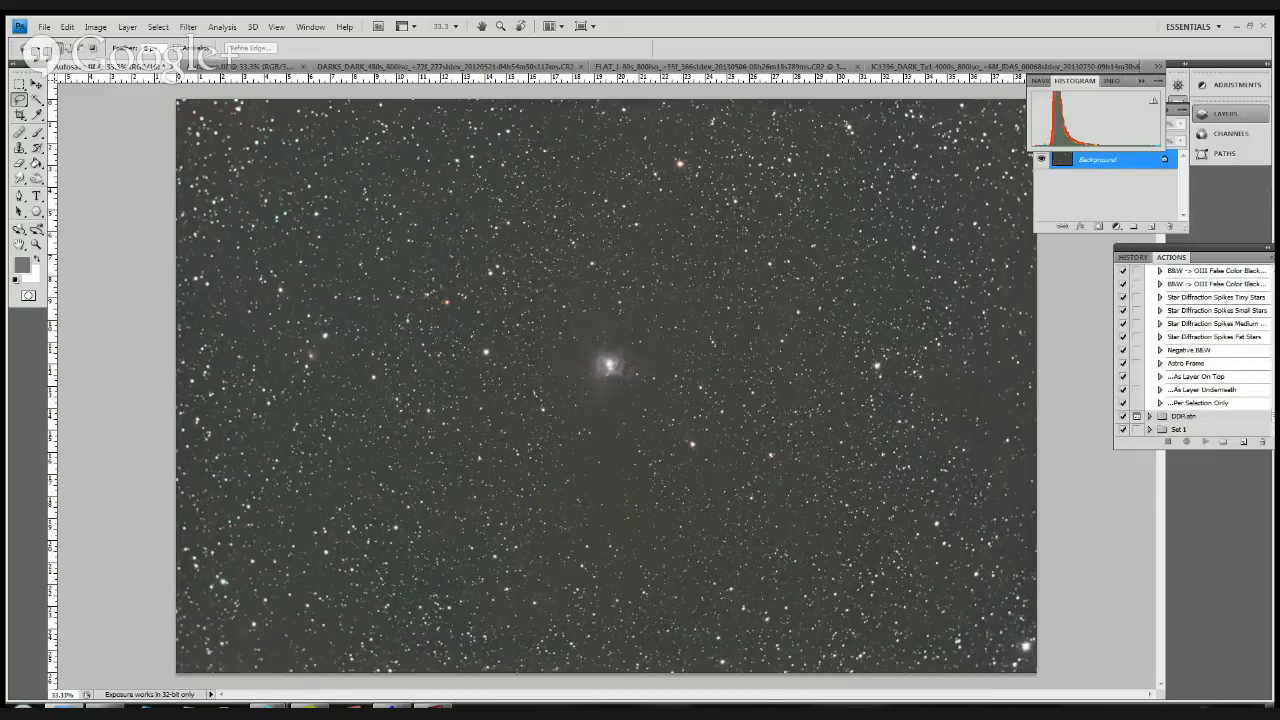
{"action": "scroll", "coordinate": [1195, 350], "scroll_direction": "up", "scroll_amount": 2}
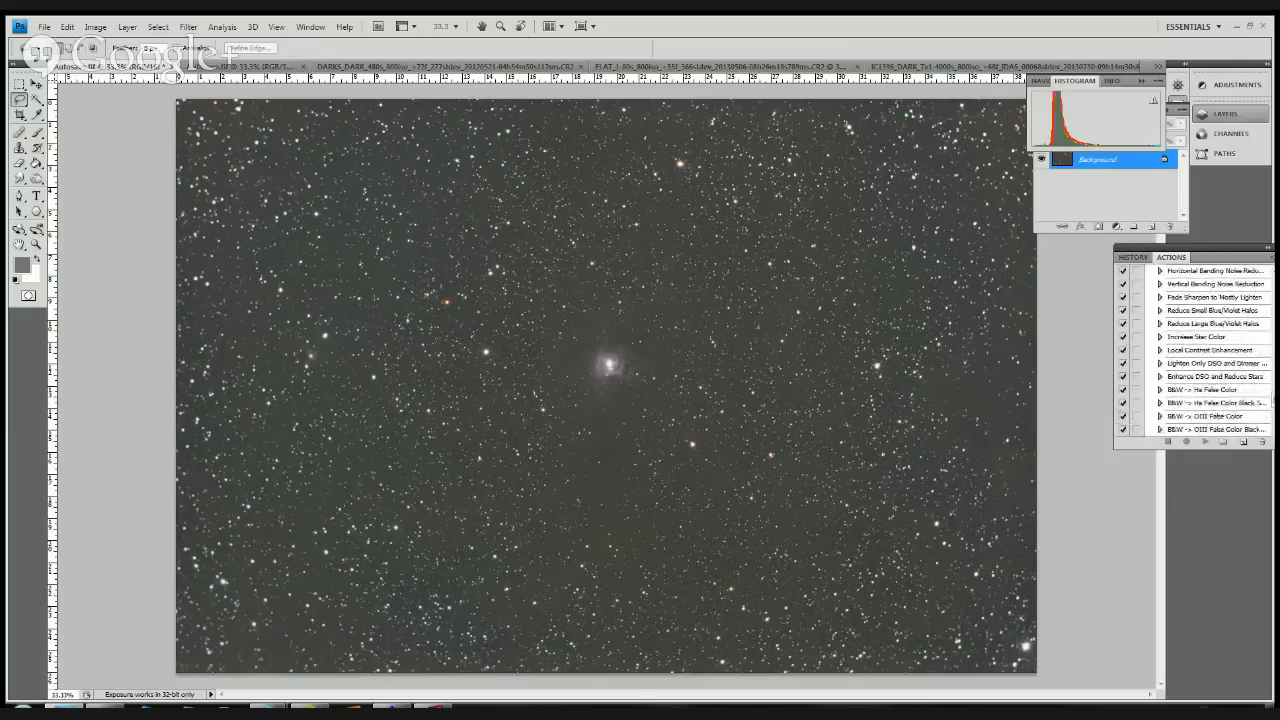
{"action": "scroll", "coordinate": [1195, 350], "scroll_direction": "down", "scroll_amount": 2}
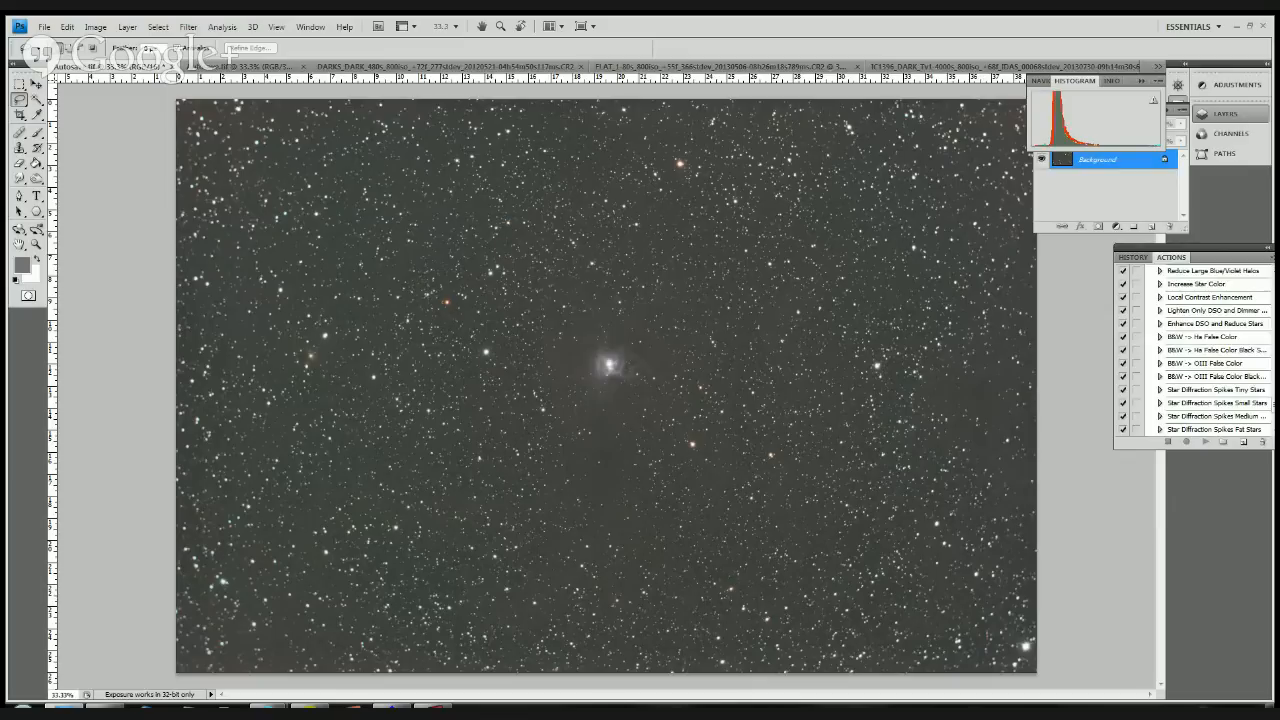
{"action": "scroll", "coordinate": [1195, 350], "scroll_direction": "up", "scroll_amount": 4}
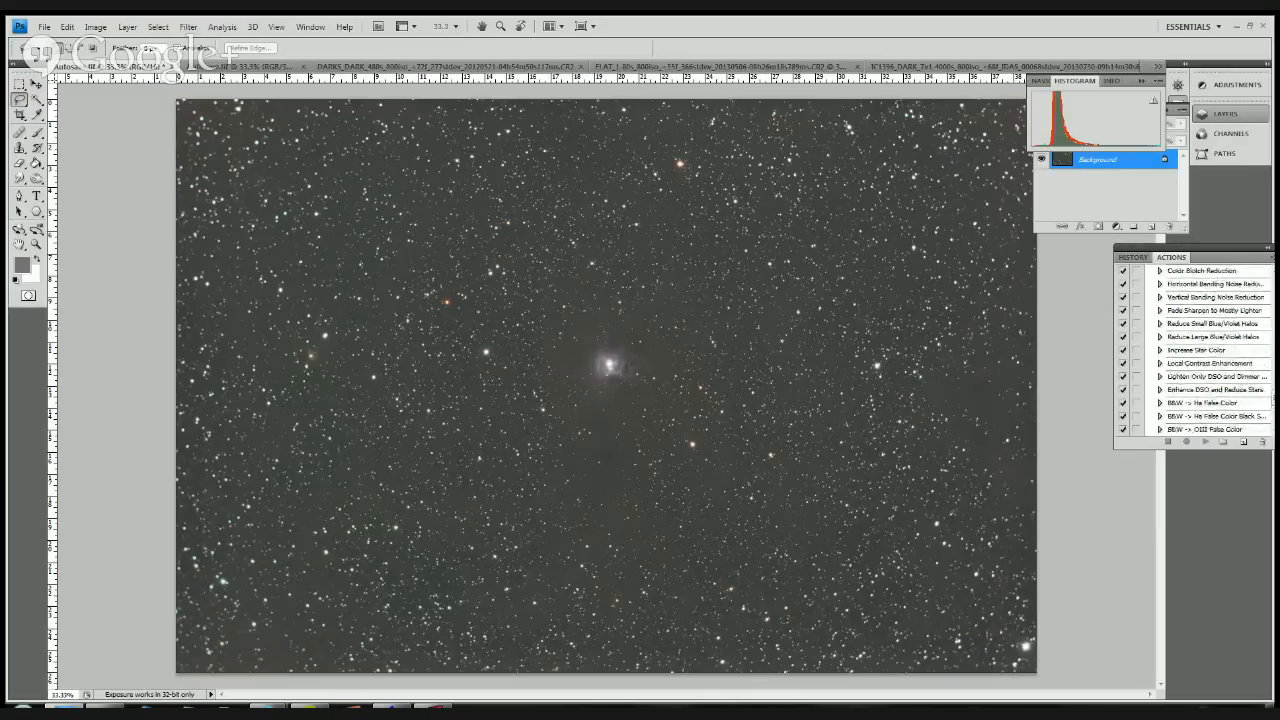
{"action": "scroll", "coordinate": [1195, 350], "scroll_direction": "up", "scroll_amount": 6}
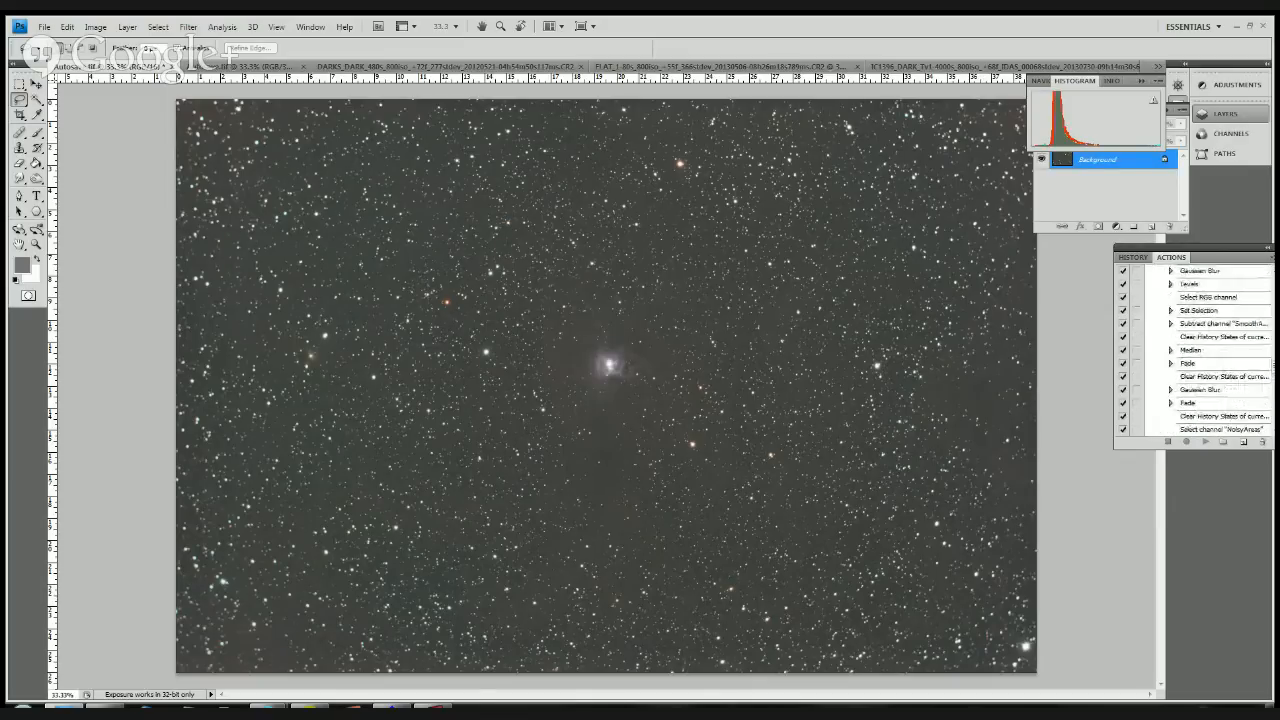
{"action": "scroll", "coordinate": [1195, 350], "scroll_direction": "up", "scroll_amount": 8}
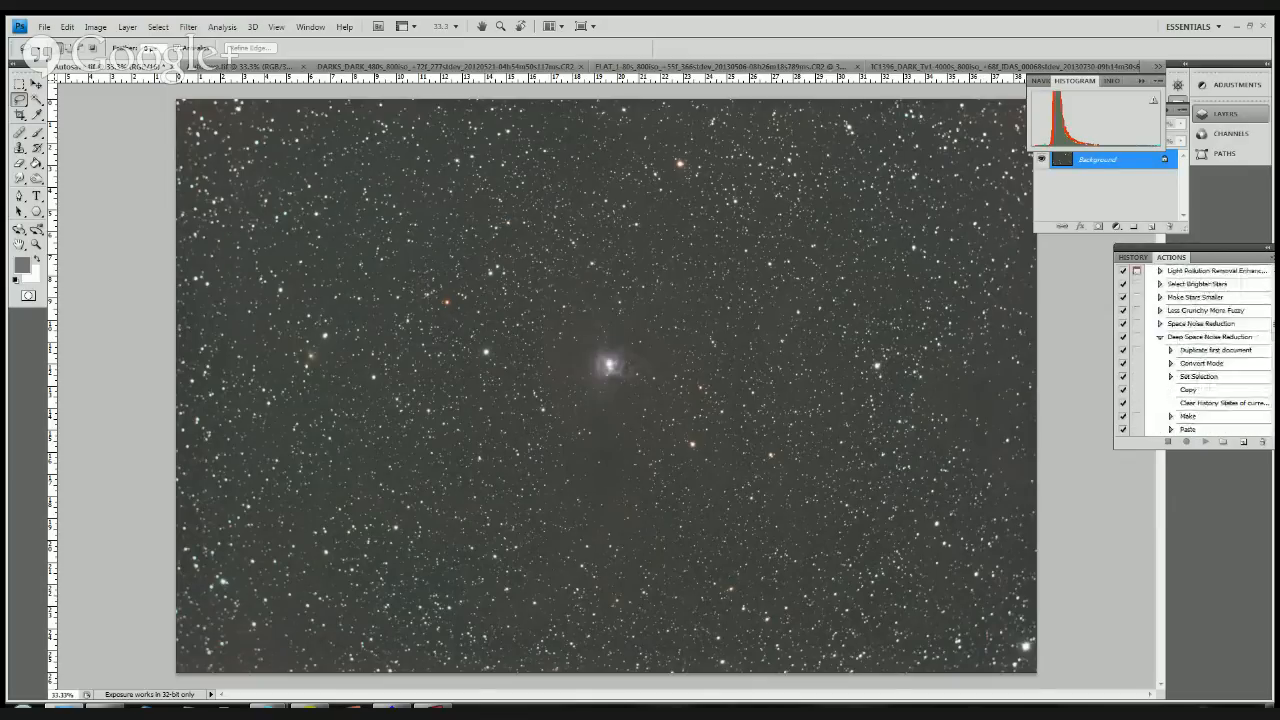
{"action": "scroll", "coordinate": [1195, 350], "scroll_direction": "up", "scroll_amount": 6}
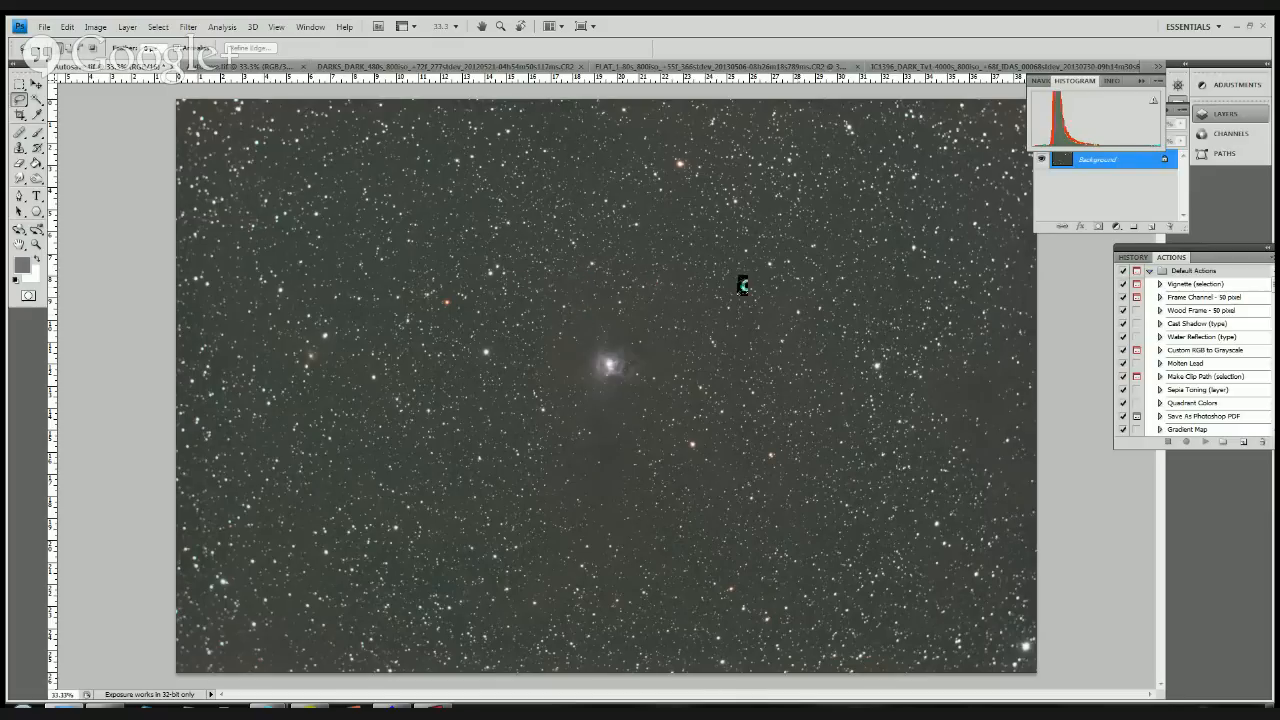
Step: Duplicate the background layer in Overlay blending mode and apply a High Pass filter with a small radius to the copy
{"action": "left_click", "coordinate": [1115, 161]}
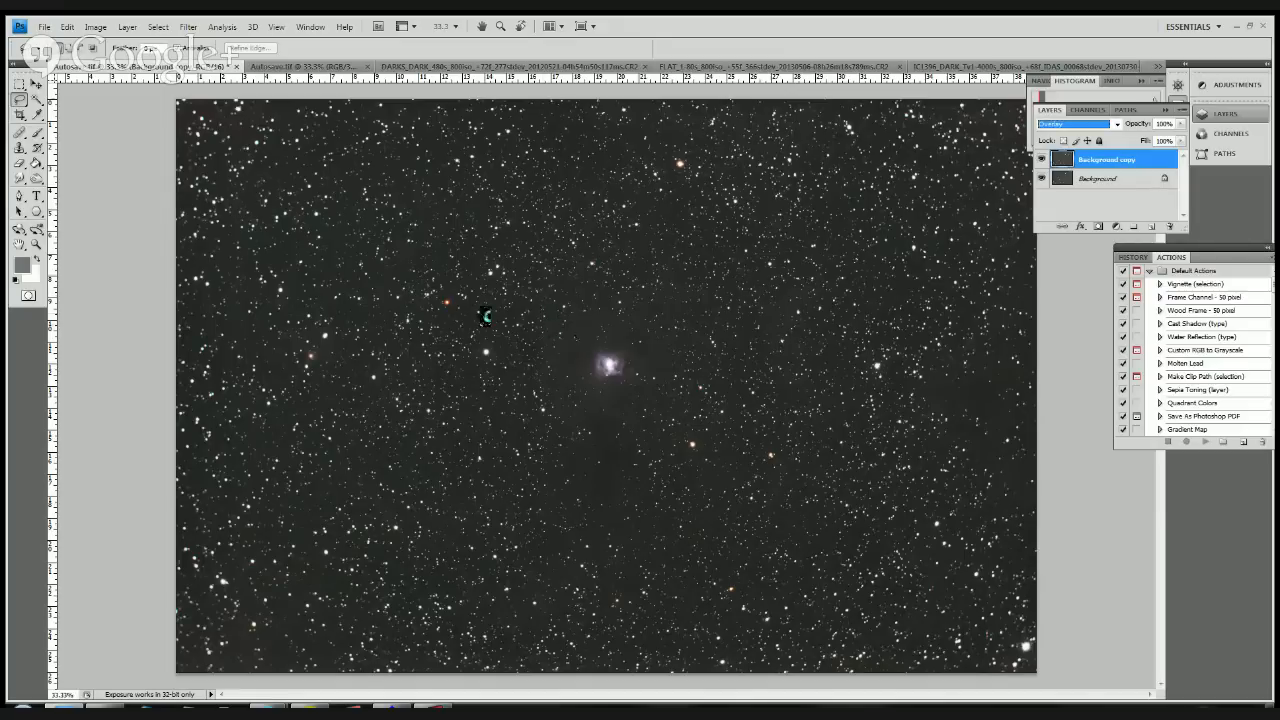
{"action": "left_click", "coordinate": [188, 26]}
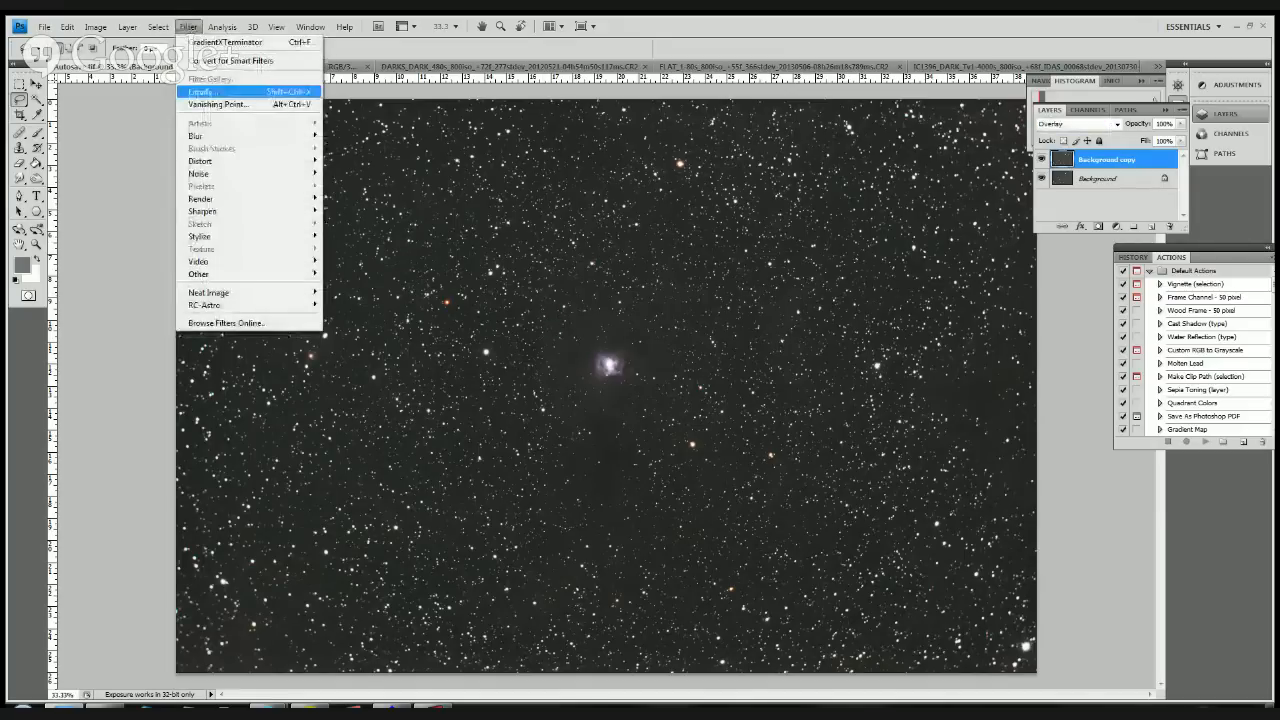
{"action": "mouse_move", "coordinate": [240, 273]}
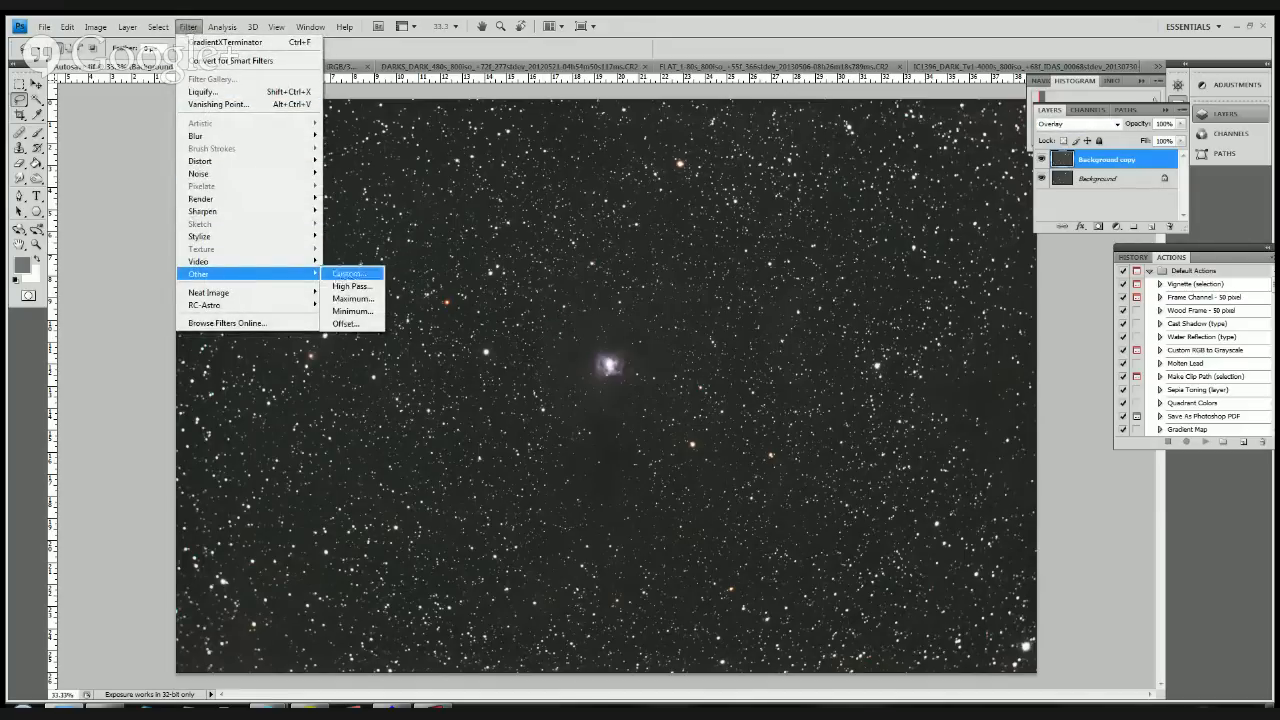
{"action": "left_click", "coordinate": [351, 286]}
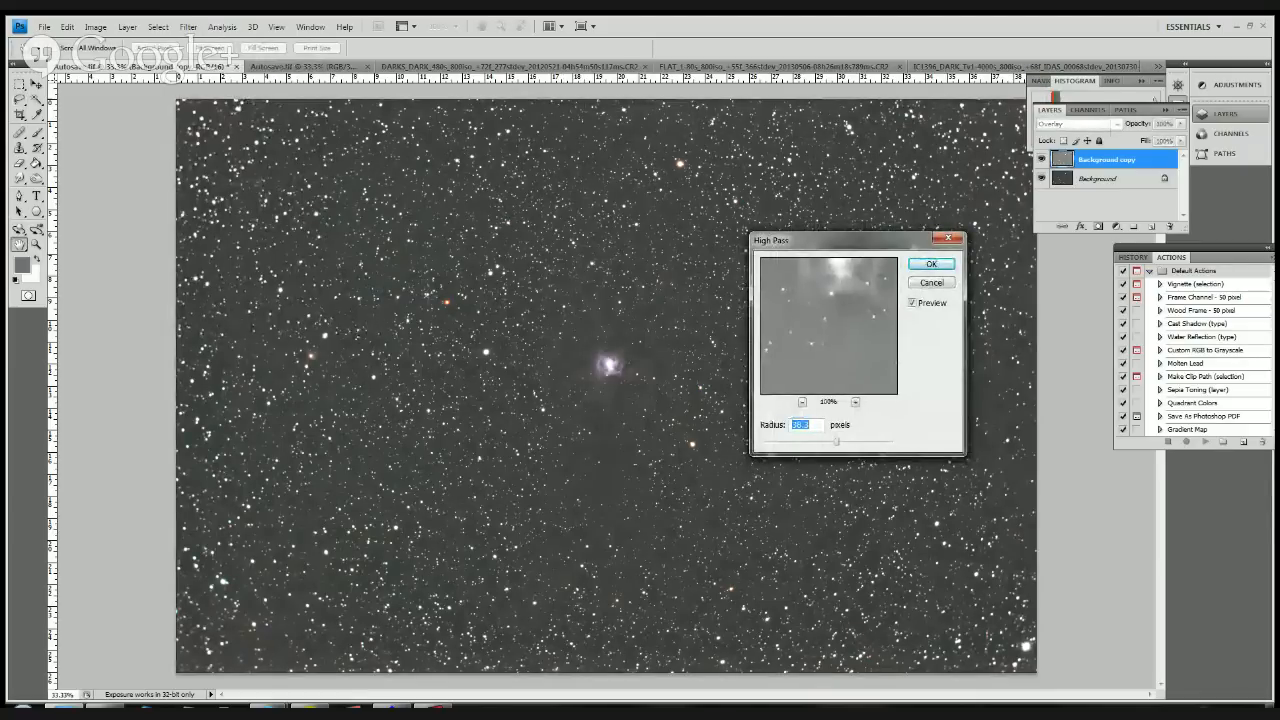
{"action": "left_click_drag", "start_coordinate": [800, 240], "coordinate": [862, 405]}
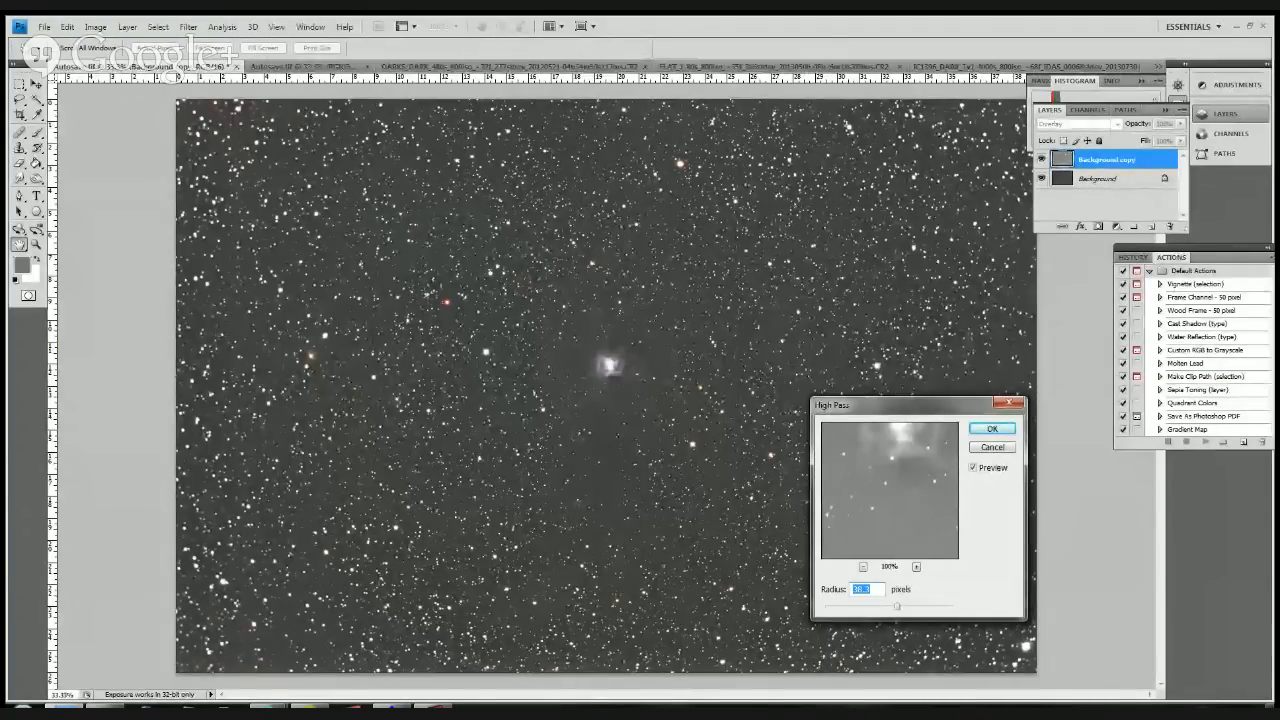
{"action": "type", "text": "37.4"}
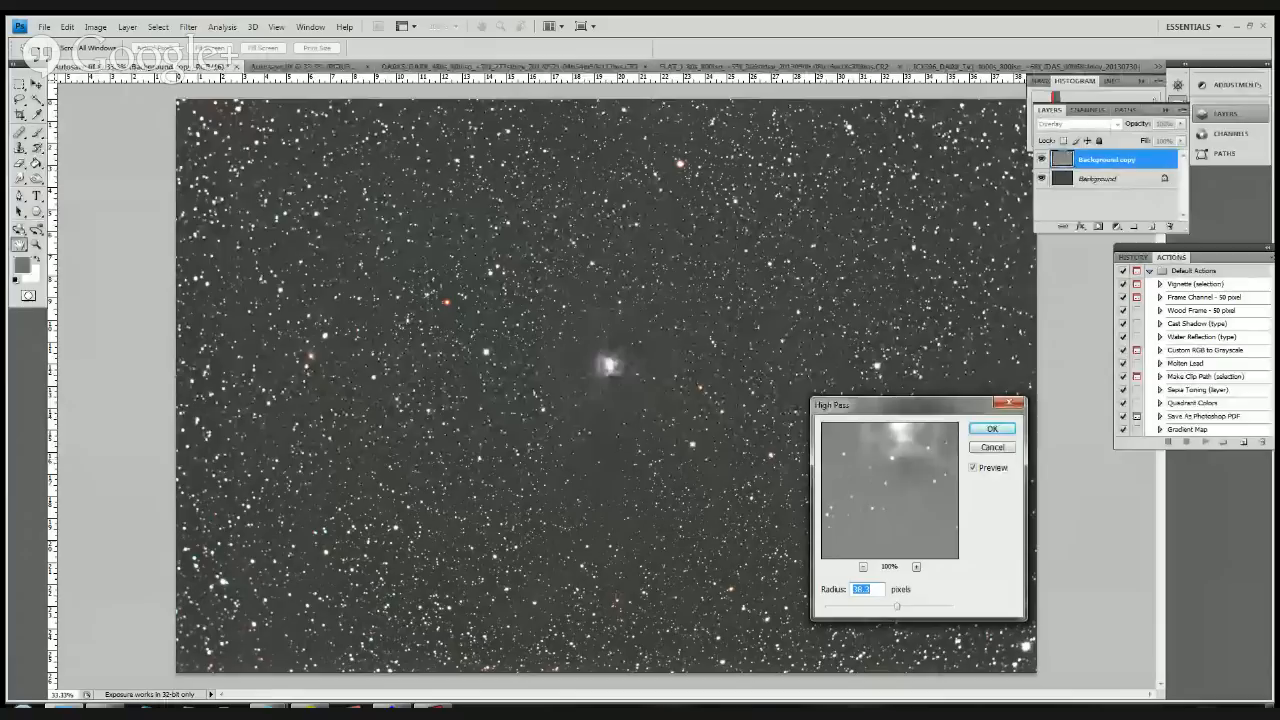
{"action": "left_click_drag", "start_coordinate": [897, 606], "coordinate": [842, 606]}
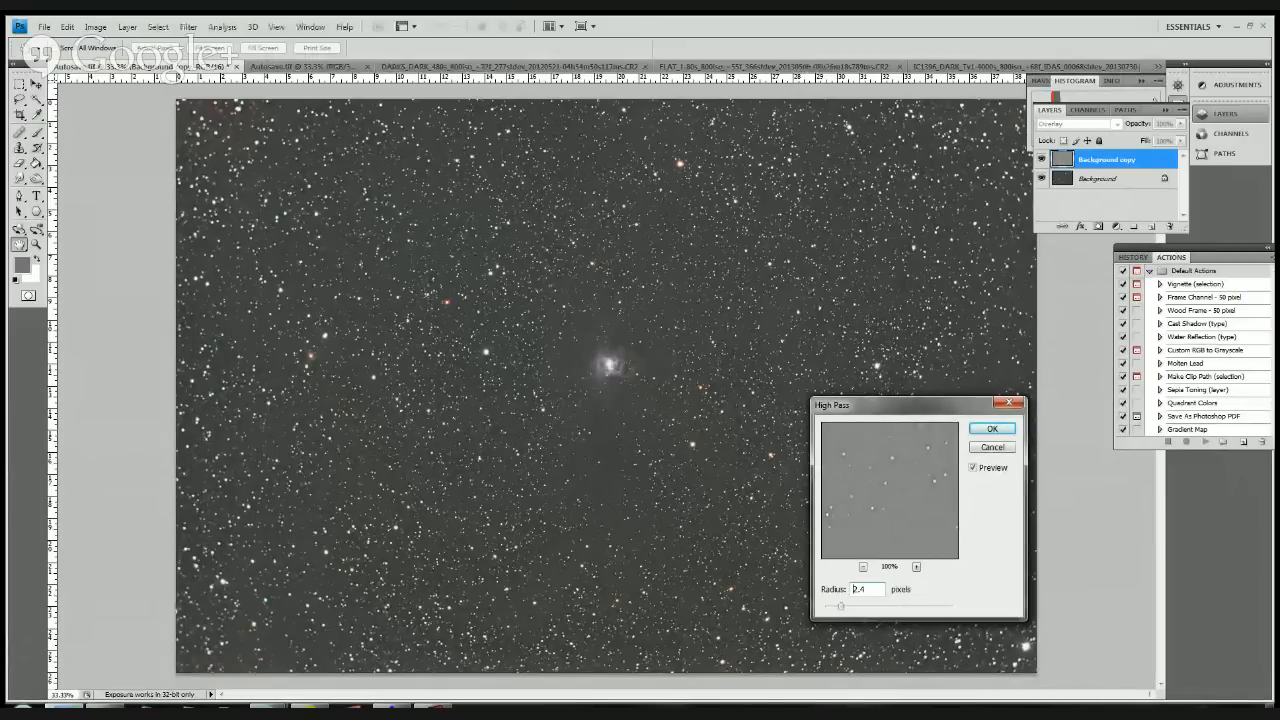
{"action": "left_click_drag", "start_coordinate": [841, 605], "coordinate": [829, 605]}
{"action": "double_click", "coordinate": [858, 589]}
{"action": "left_click", "coordinate": [988, 430]}
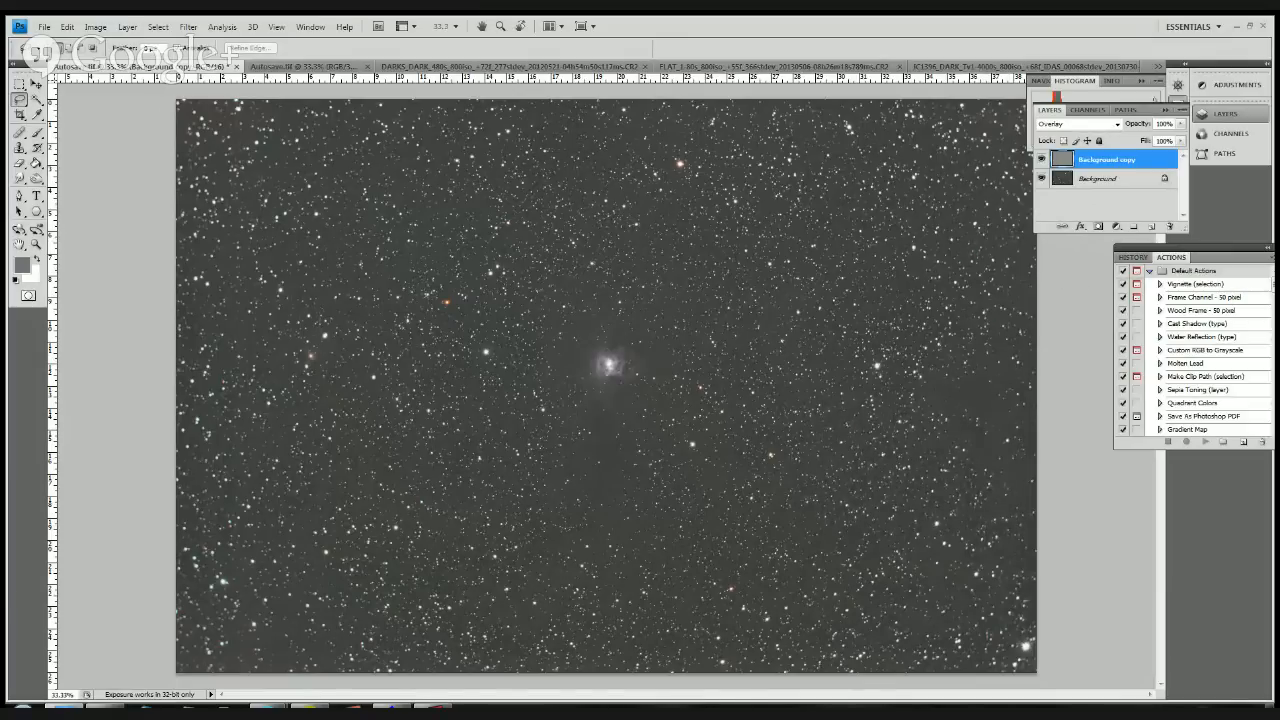
Step: Compare the image before and after the Overlay duplicate and High Pass filter by moving back and forth through the edit history
{"action": "left_click", "coordinate": [308, 68]}
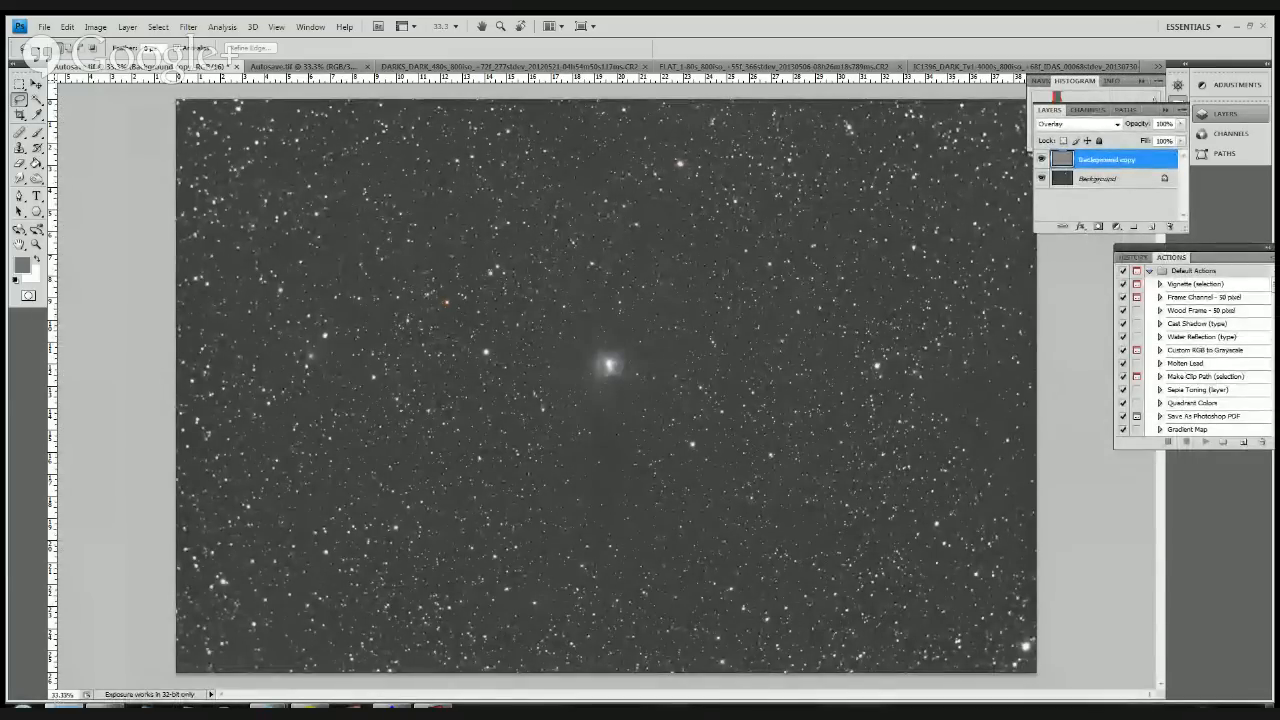
{"action": "left_click", "coordinate": [1133, 257]}
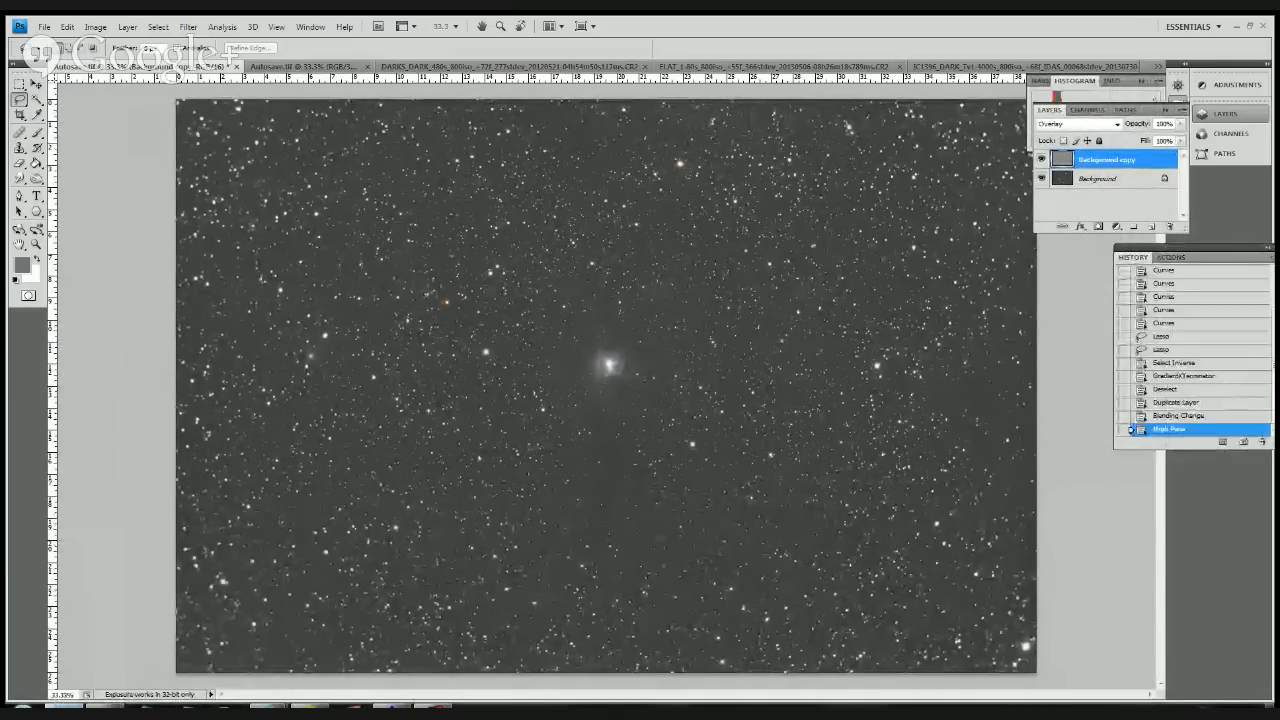
{"action": "left_click", "coordinate": [1178, 416]}
{"action": "left_click", "coordinate": [1166, 389]}
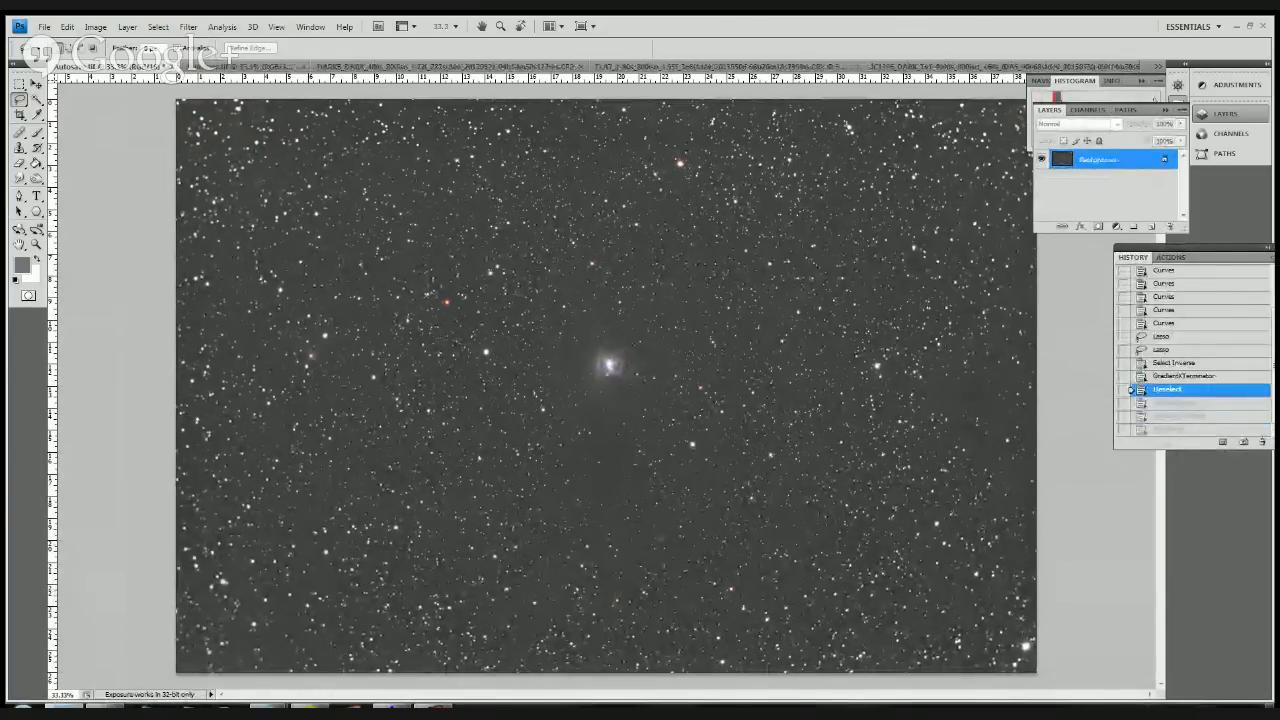
{"action": "left_click", "coordinate": [1180, 403]}
{"action": "left_click", "coordinate": [1168, 389]}
{"action": "left_click", "coordinate": [1169, 429]}
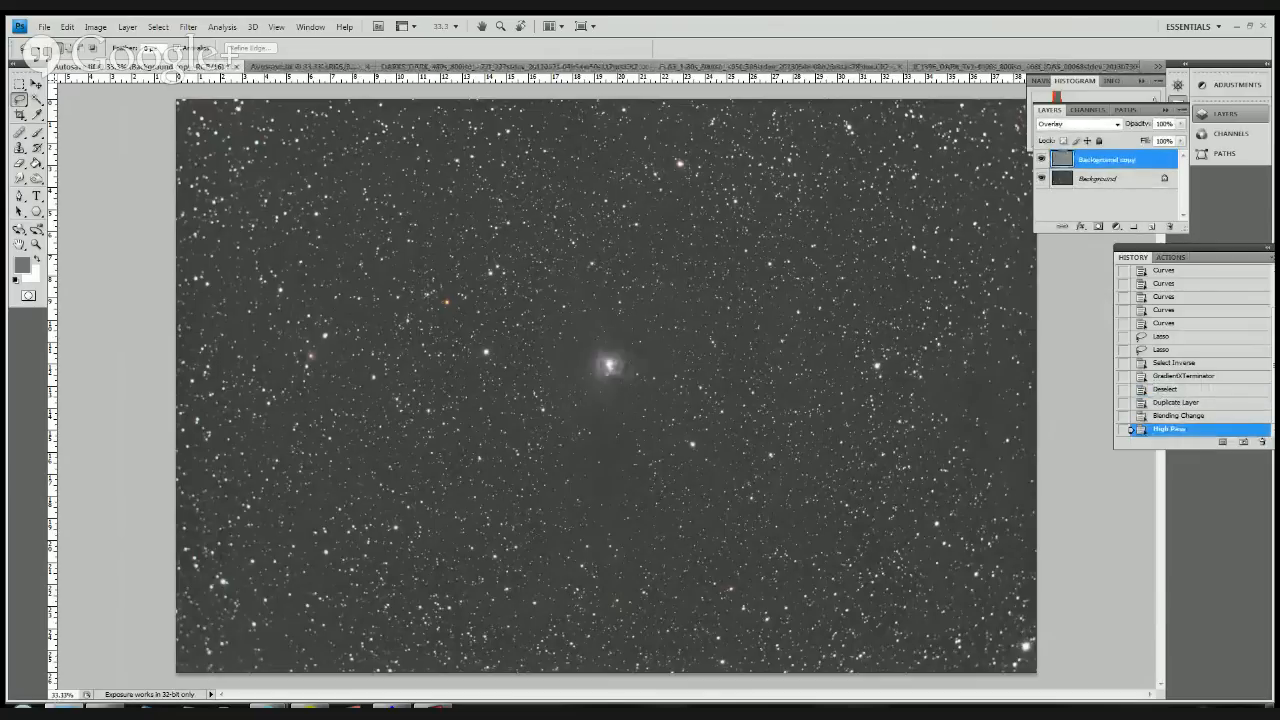
{"action": "left_click", "coordinate": [1167, 389]}
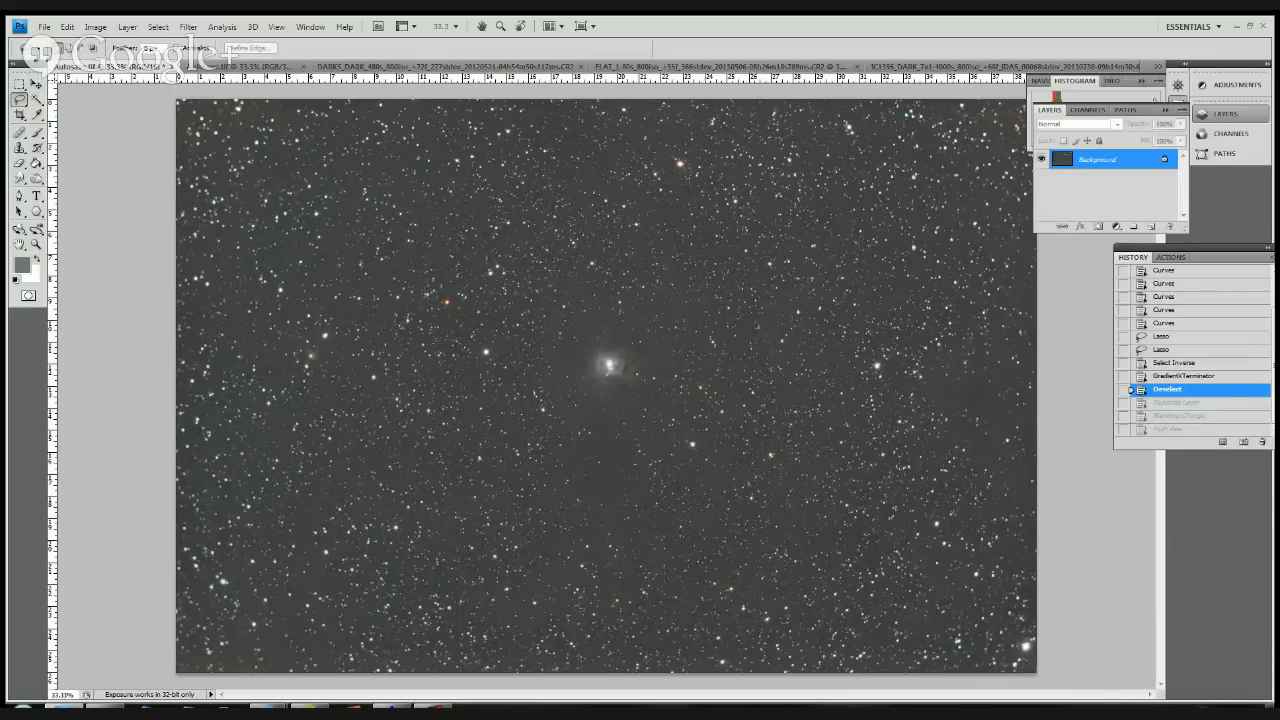
{"action": "key", "text": "ctrl+z"}
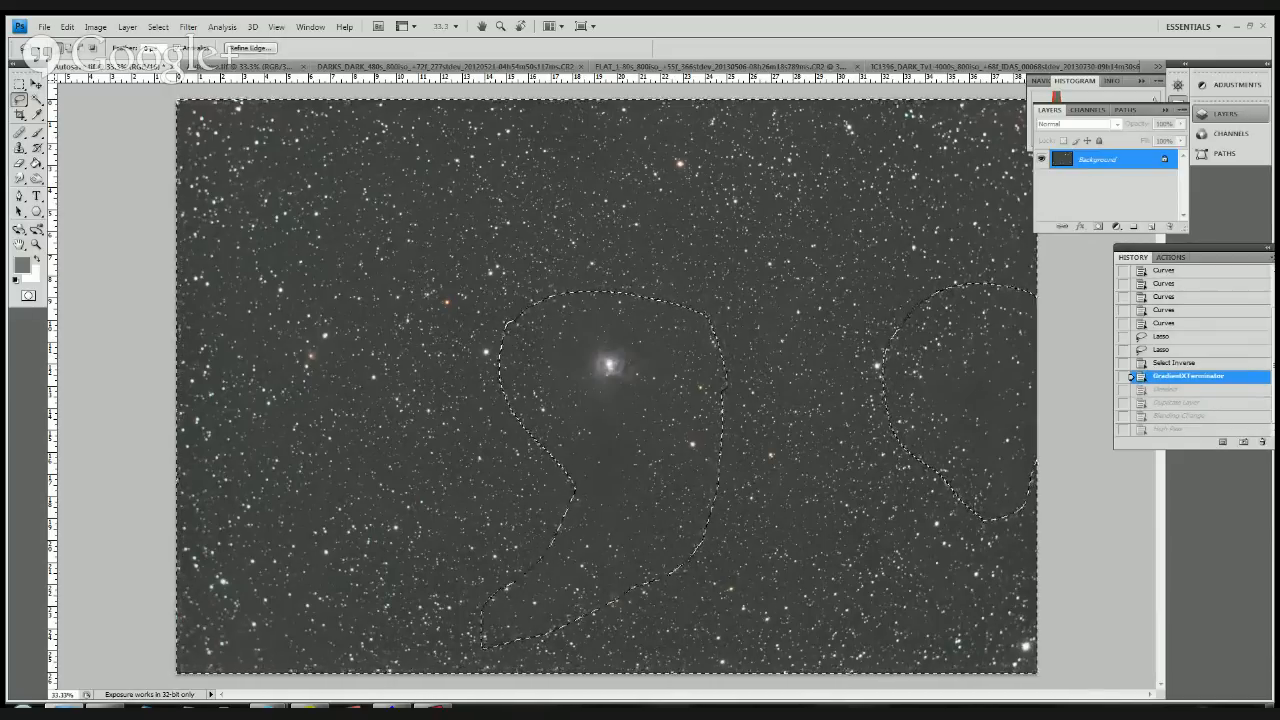
{"action": "key", "text": "ctrl+shift+z"}
{"action": "key", "text": "ctrl+shift+z"}
{"action": "key", "text": "ctrl+shift+z"}
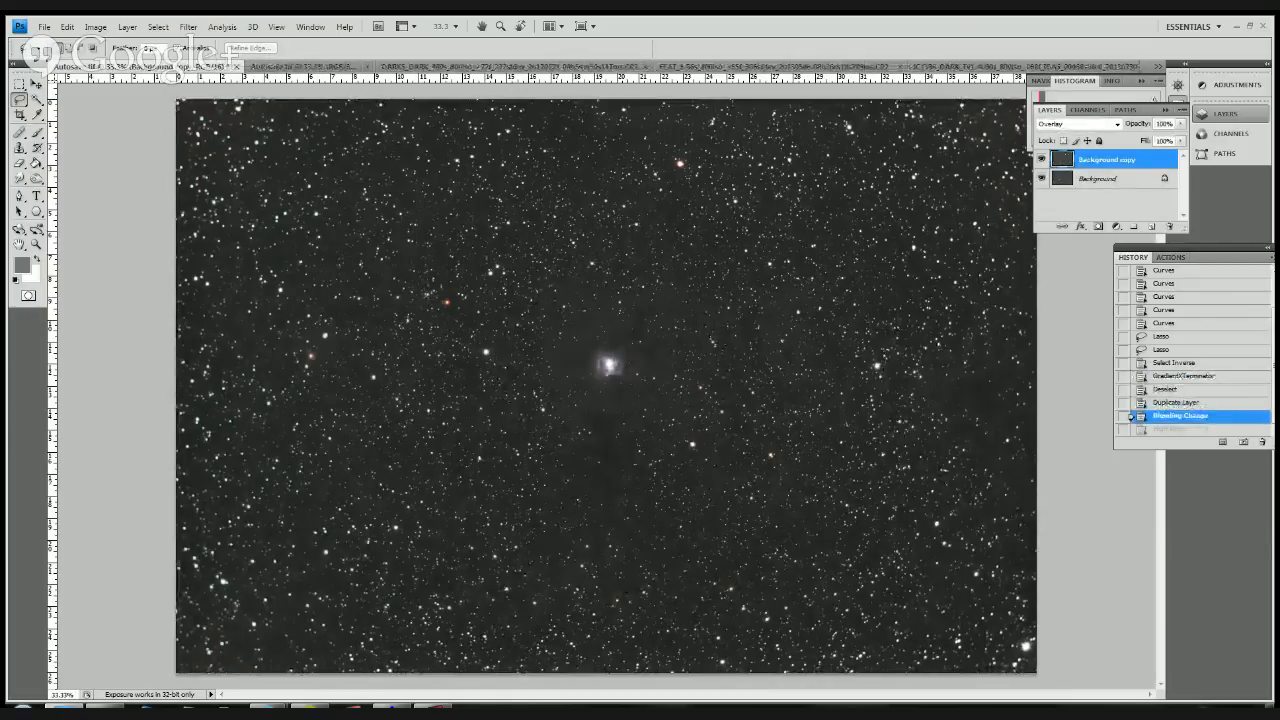
{"action": "key", "text": "ctrl+shift+z"}
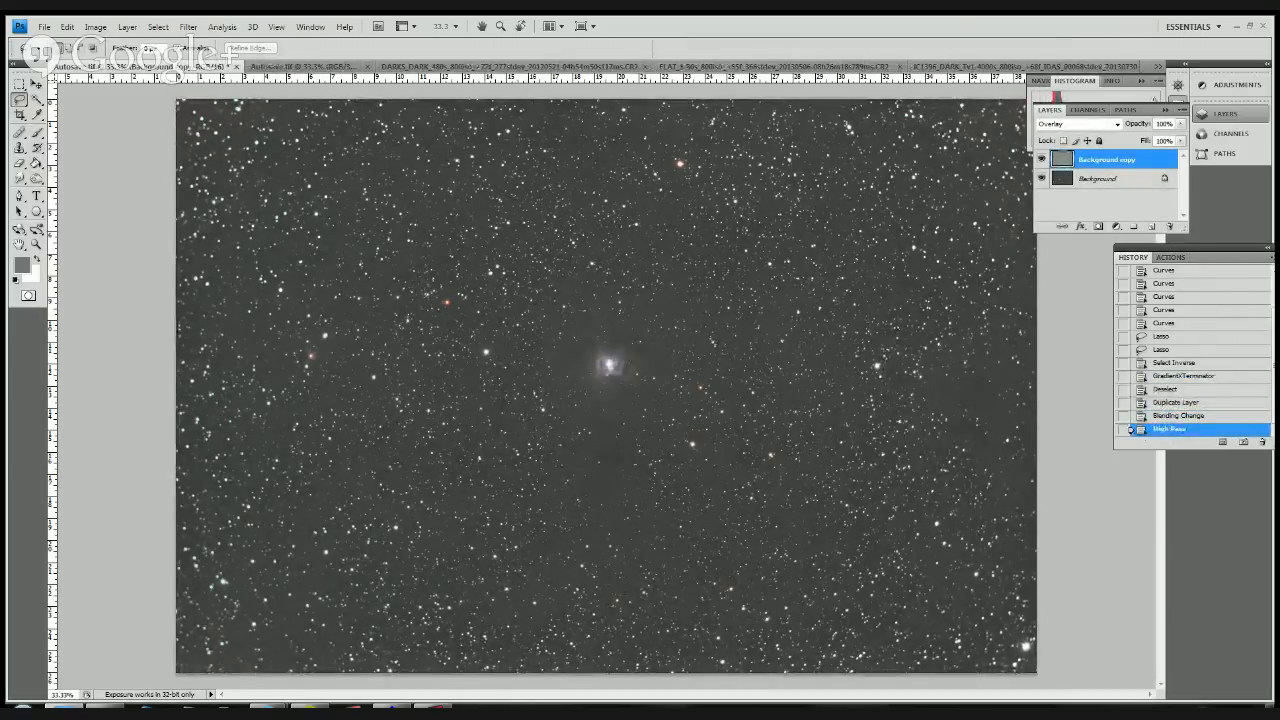
{"action": "key", "text": "ctrl+alt+z"}
{"action": "key", "text": "ctrl+alt+z"}
{"action": "key", "text": "ctrl+alt+z"}
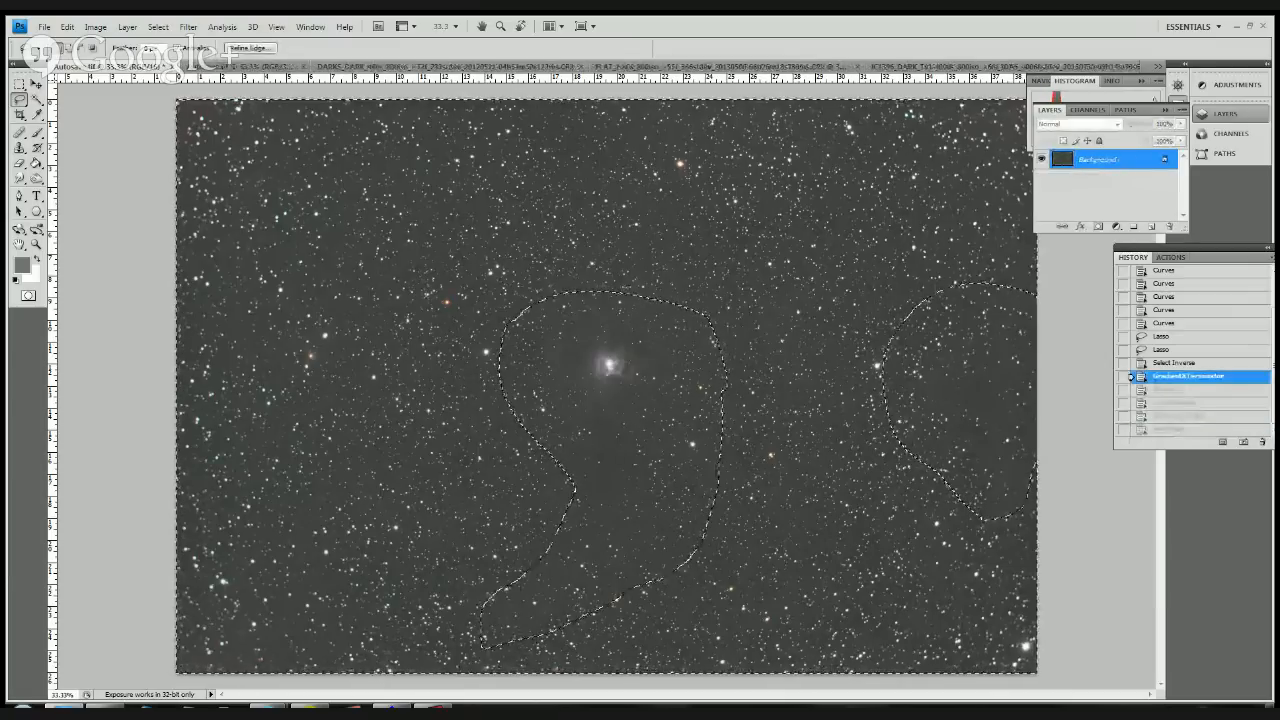
{"action": "key", "text": "ctrl+shift+z"}
{"action": "key", "text": "ctrl+shift+z"}
{"action": "key", "text": "ctrl+shift+z"}
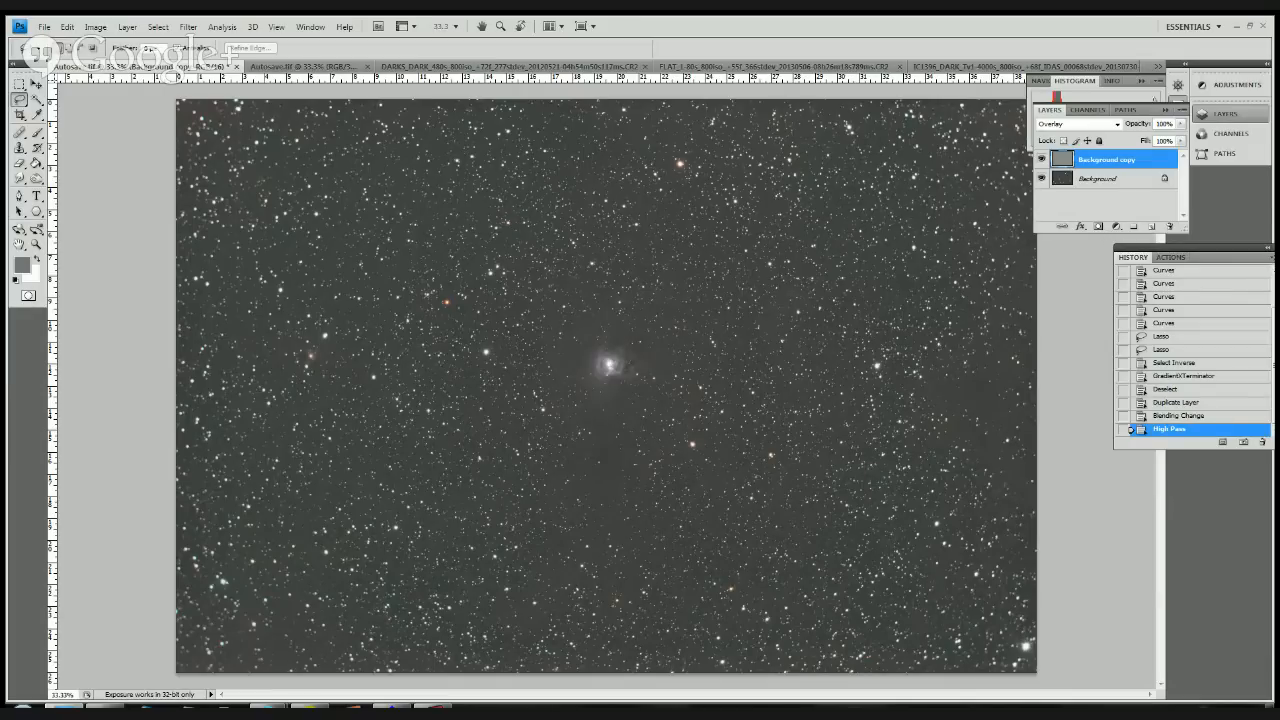
Step: Replace the High Pass layer with a fresh Normal-mode duplicate of the background that carries a white layer mask
{"action": "left_click_drag", "start_coordinate": [1140, 160], "coordinate": [1170, 226]}
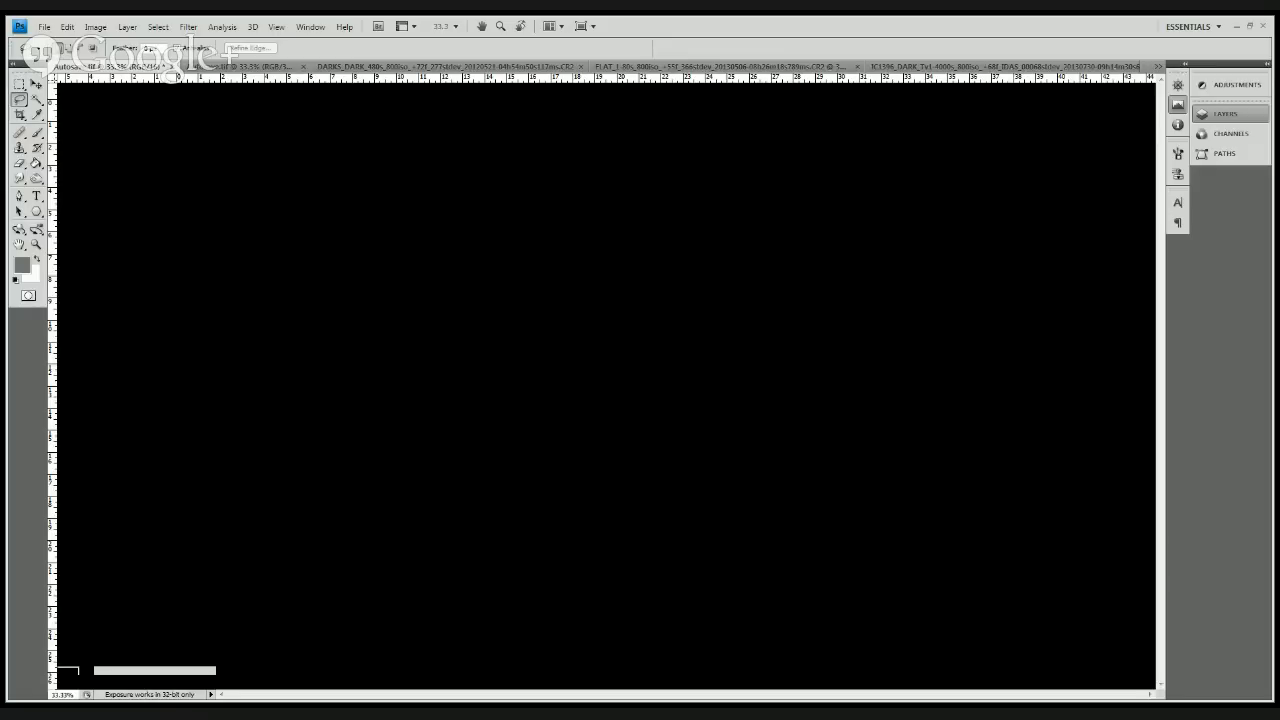
{"action": "key", "text": "ctrl+l"}
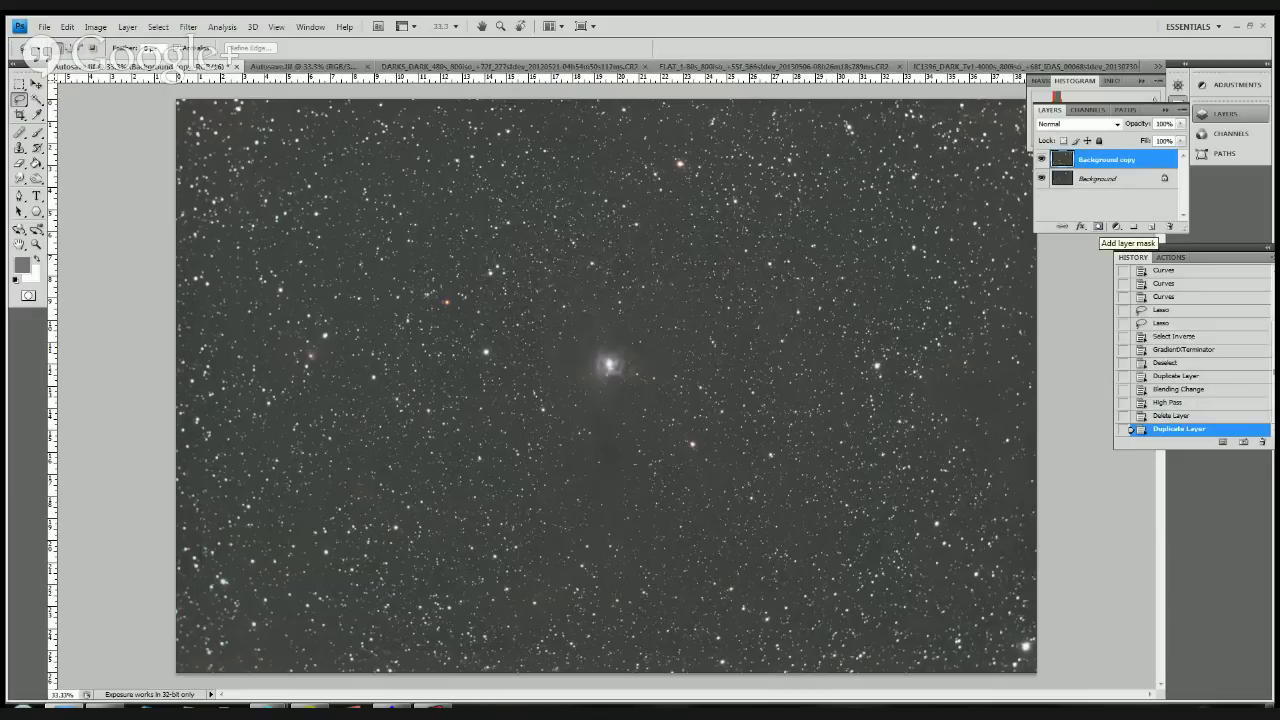
{"action": "left_click", "coordinate": [1098, 227]}
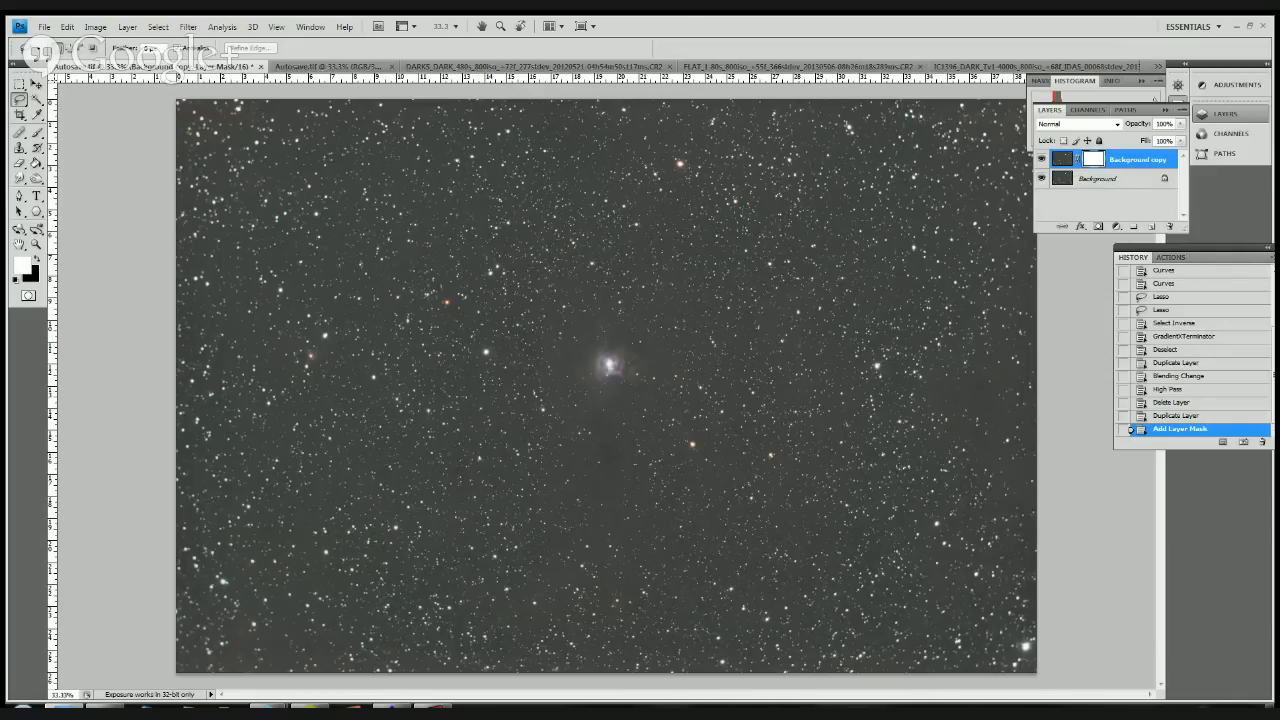
Step: Copy the entire image of the duplicate layer and paste it into that layer's mask
{"action": "left_click", "coordinate": [1062, 159]}
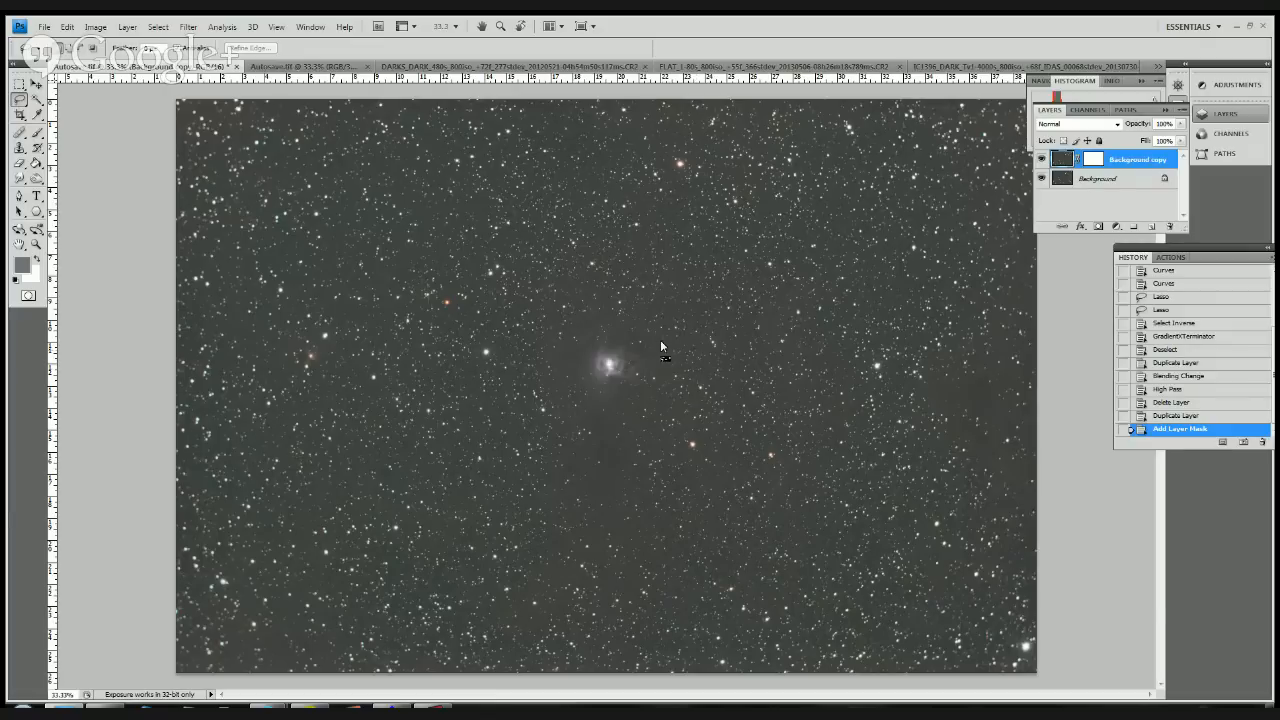
{"action": "key", "text": "ctrl+a"}
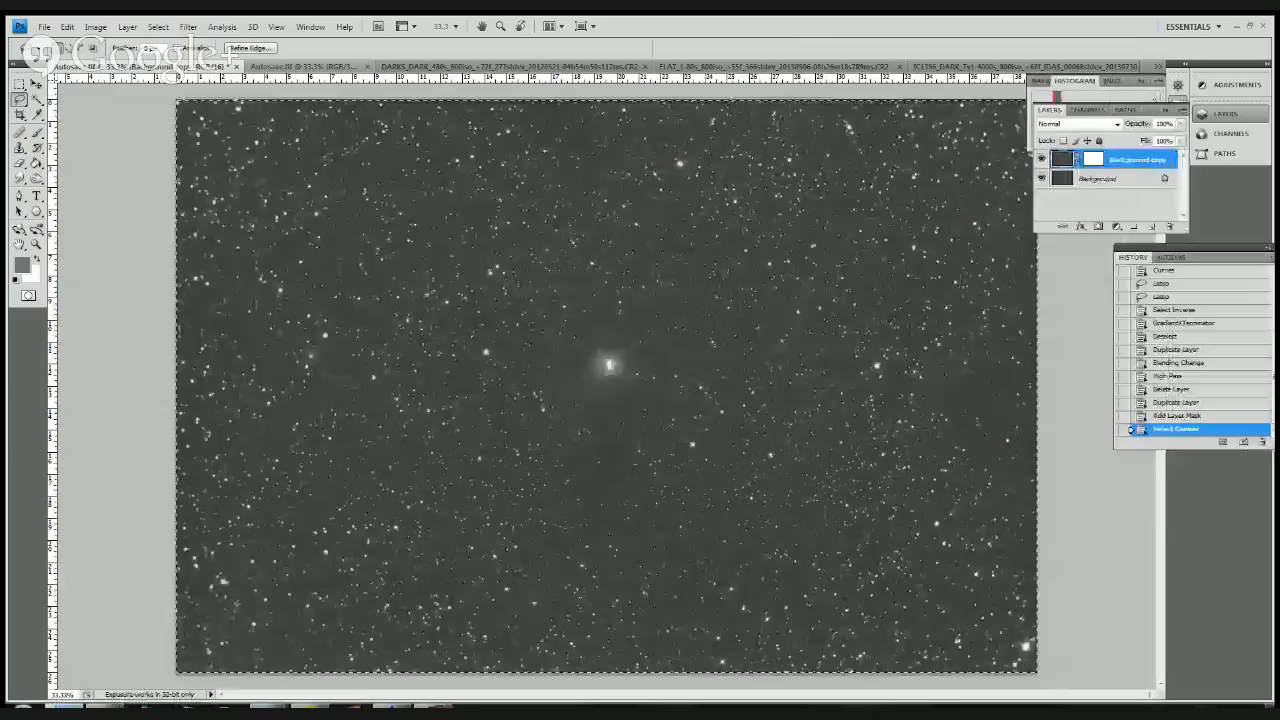
{"action": "key", "text": "d"}
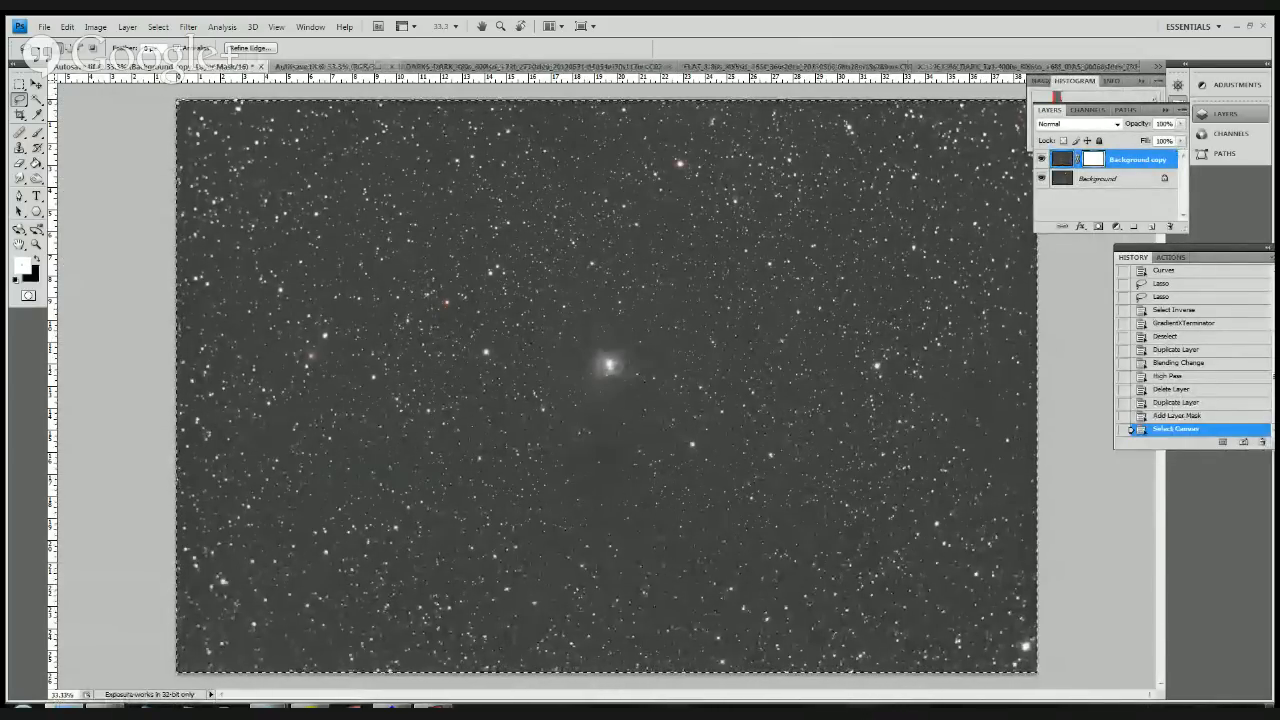
{"action": "left_click", "coordinate": [1093, 160], "text": "alt"}
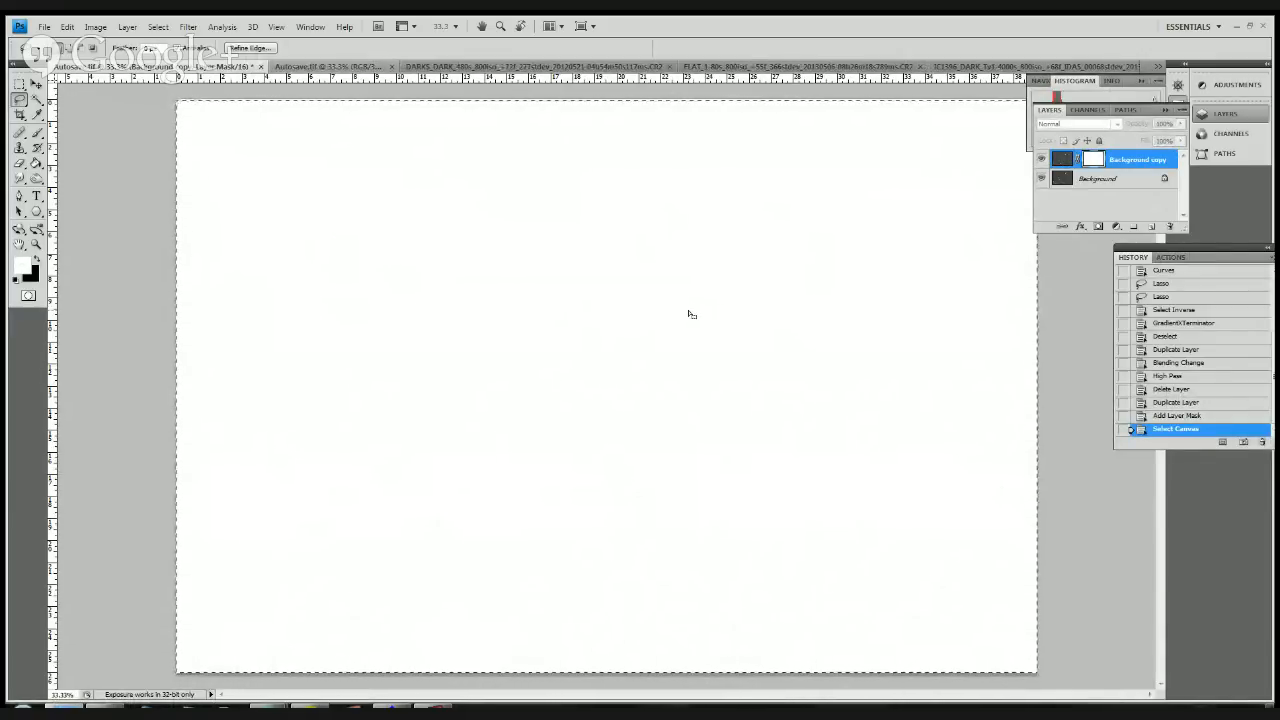
{"action": "key", "text": "ctrl+v"}
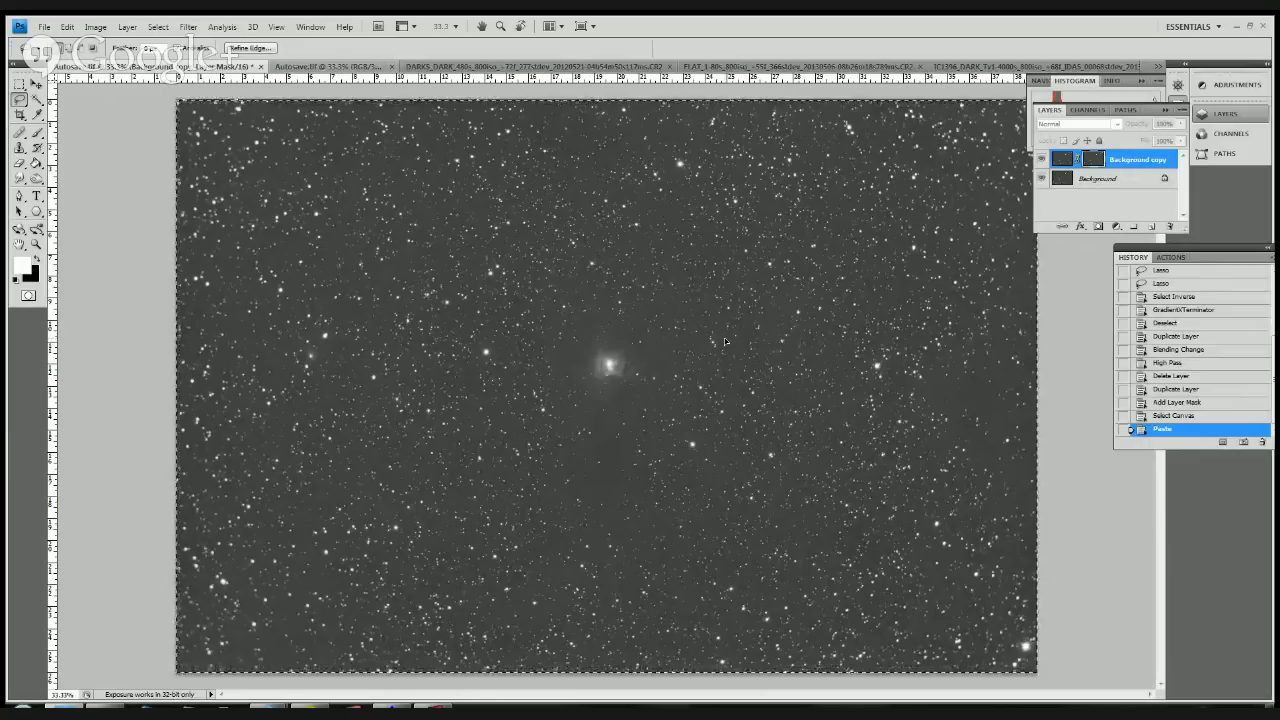
Step: Apply Levels to the mask with black input 43 and white input 86, and return to the layer's image
{"action": "key", "text": "ctrl+m"}
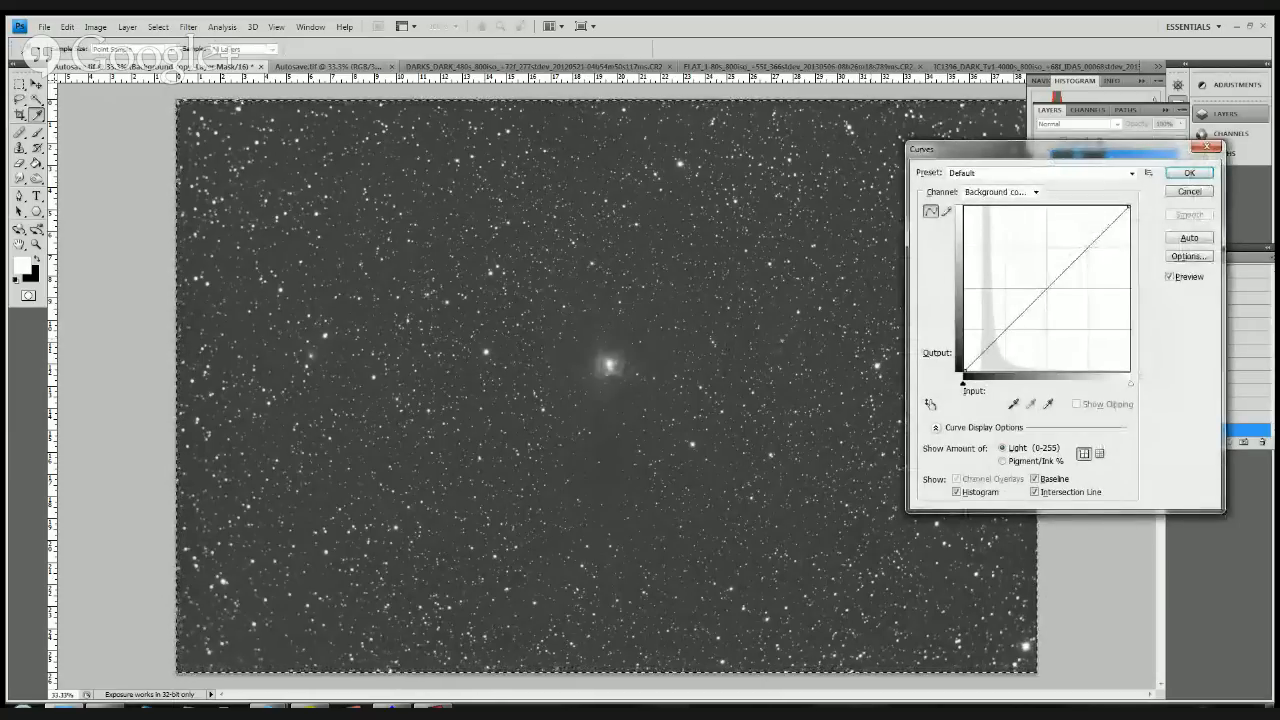
{"action": "key", "text": "Escape"}
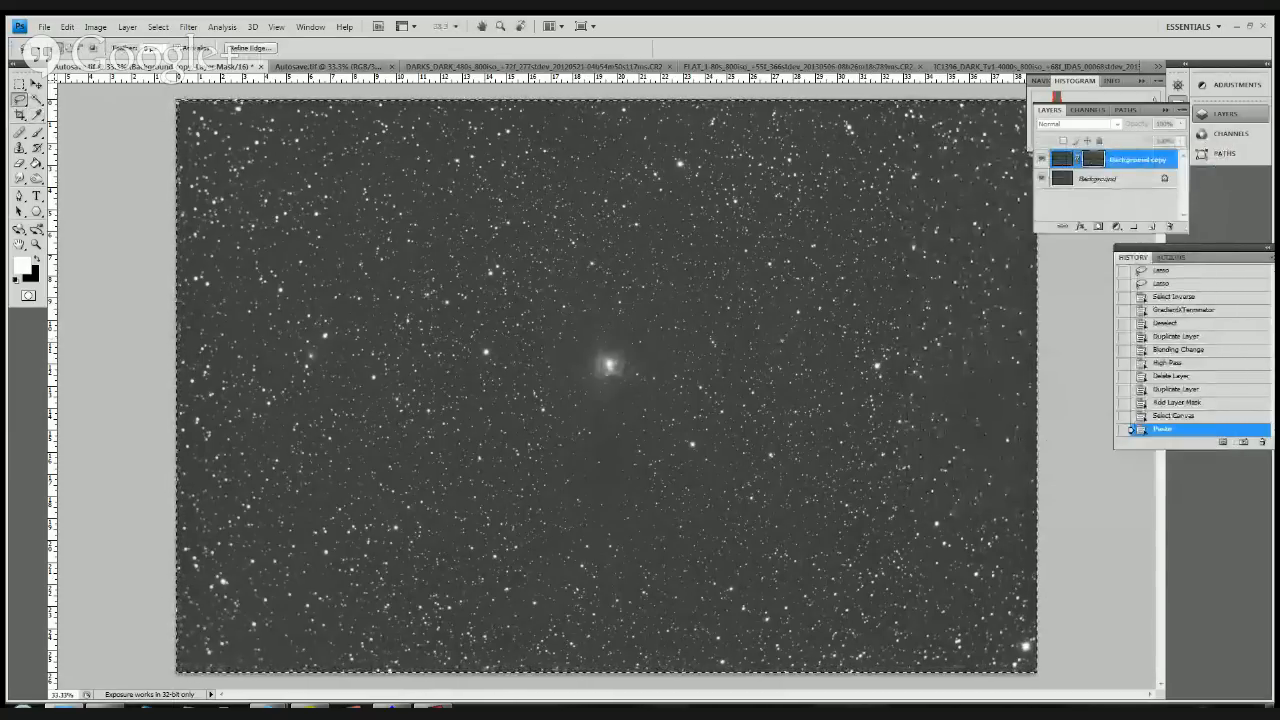
{"action": "key", "text": "ctrl+l"}
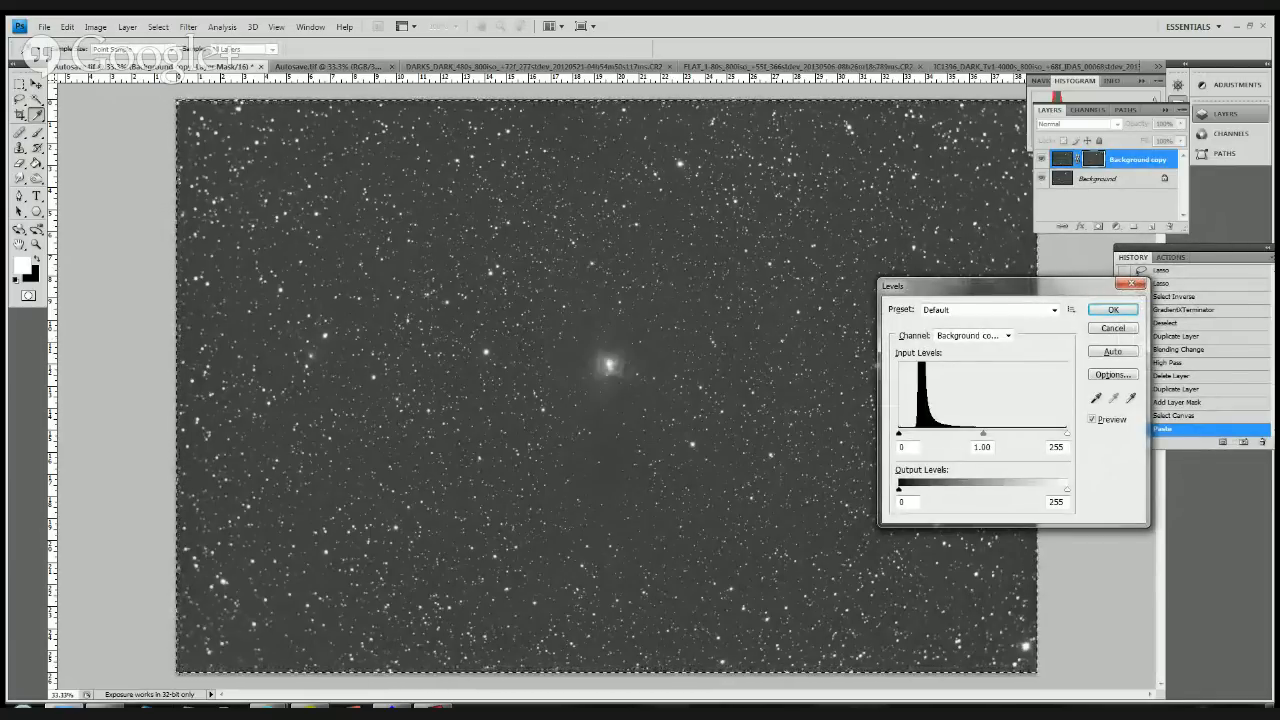
{"action": "left_click_drag", "start_coordinate": [1067, 434], "coordinate": [964, 434]}
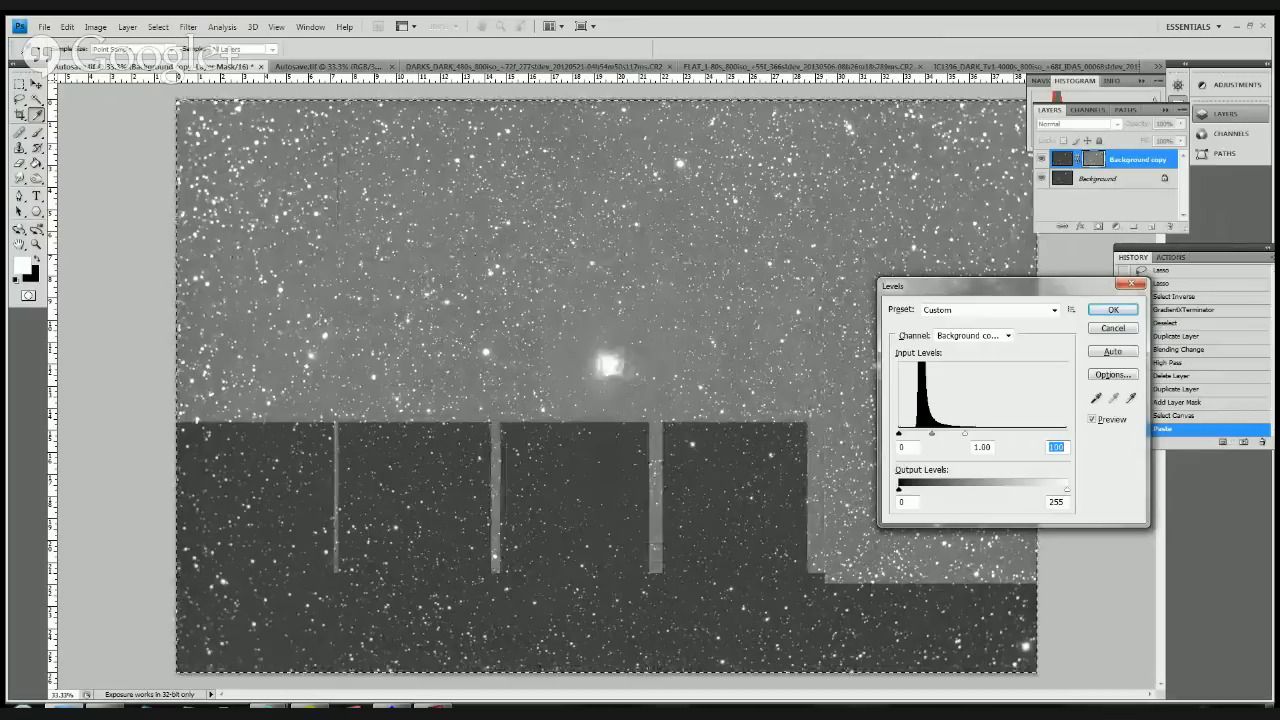
{"action": "left_click_drag", "start_coordinate": [898, 433], "coordinate": [908, 433]}
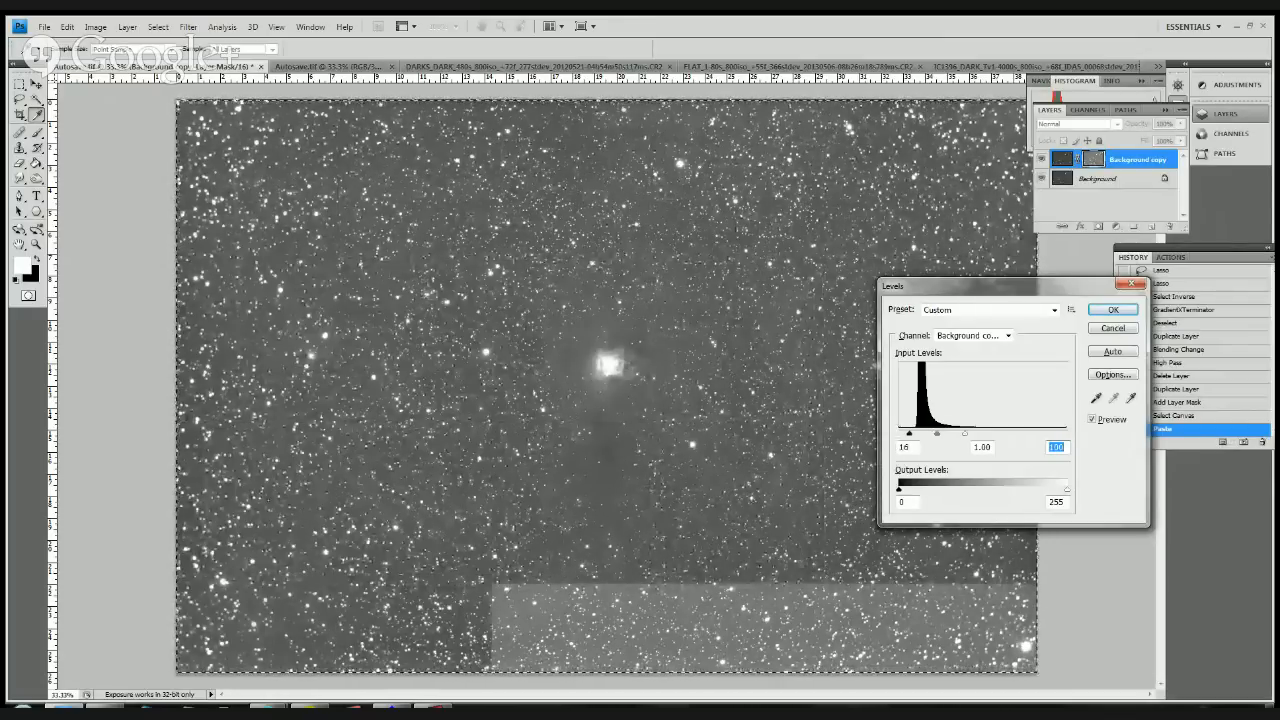
{"action": "left_click_drag", "start_coordinate": [908, 433], "coordinate": [917, 433]}
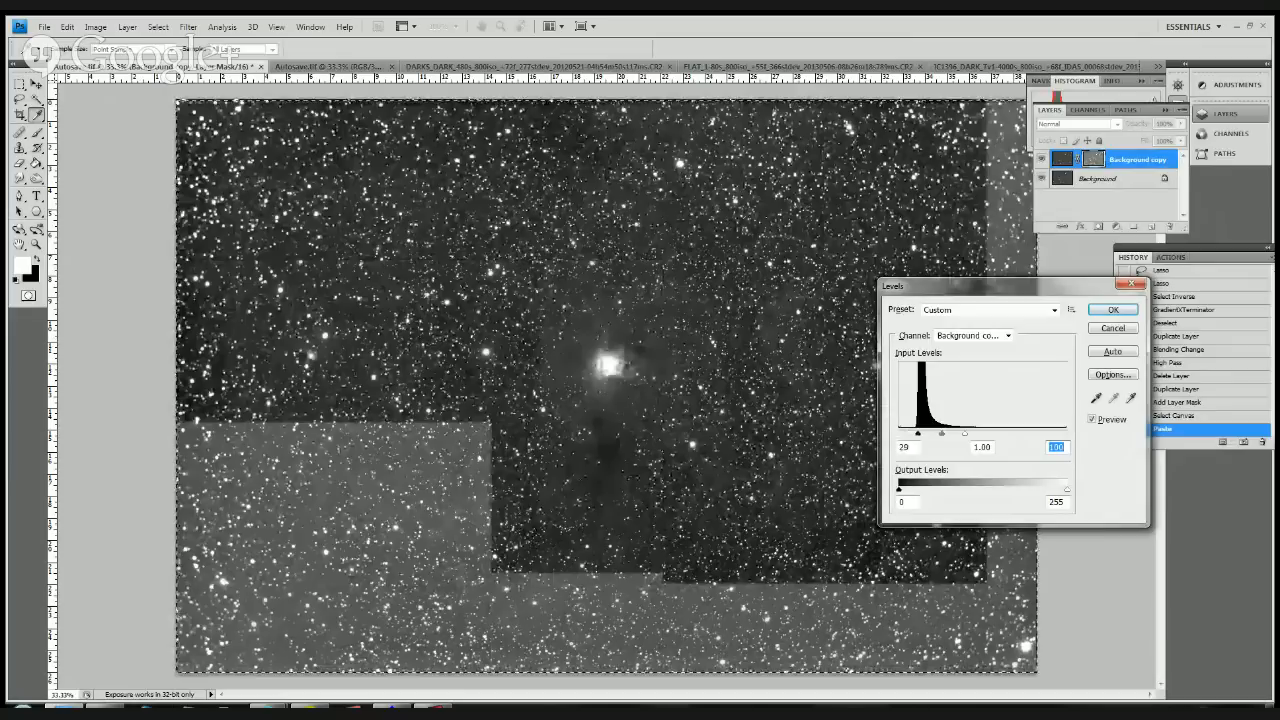
{"action": "left_click_drag", "start_coordinate": [917, 433], "coordinate": [964, 433]}
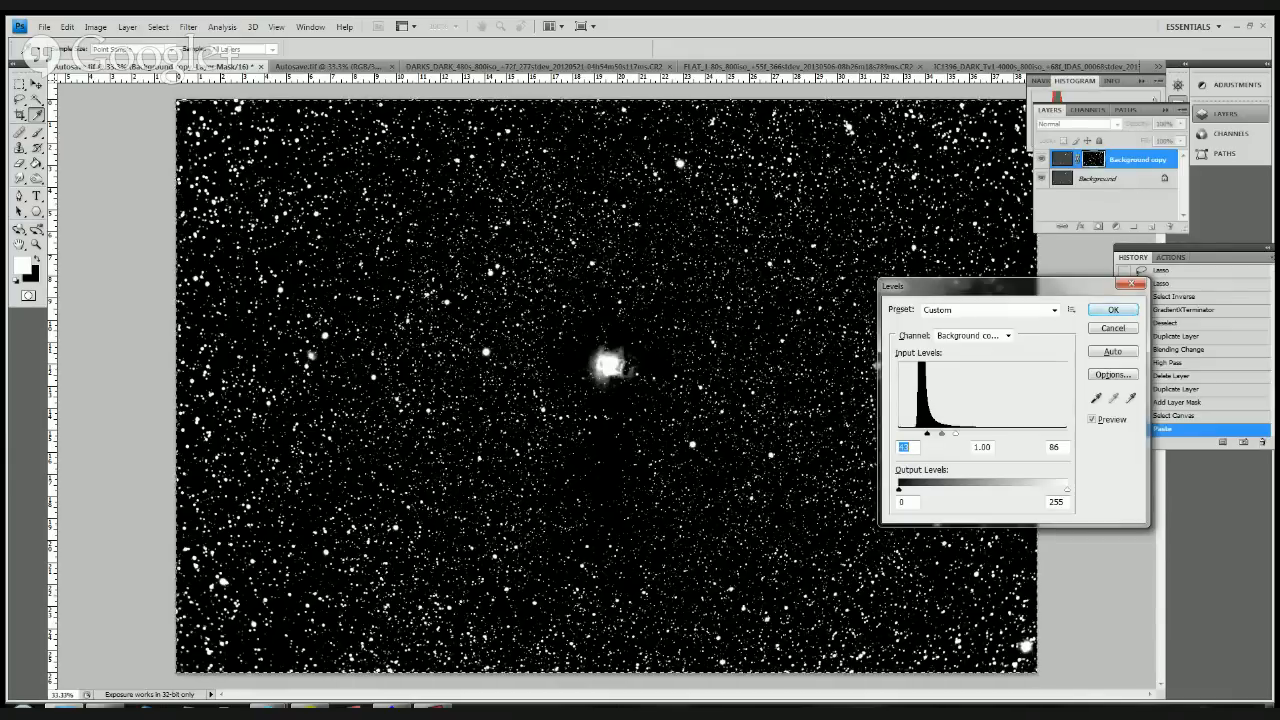
{"action": "key", "text": "Return"}
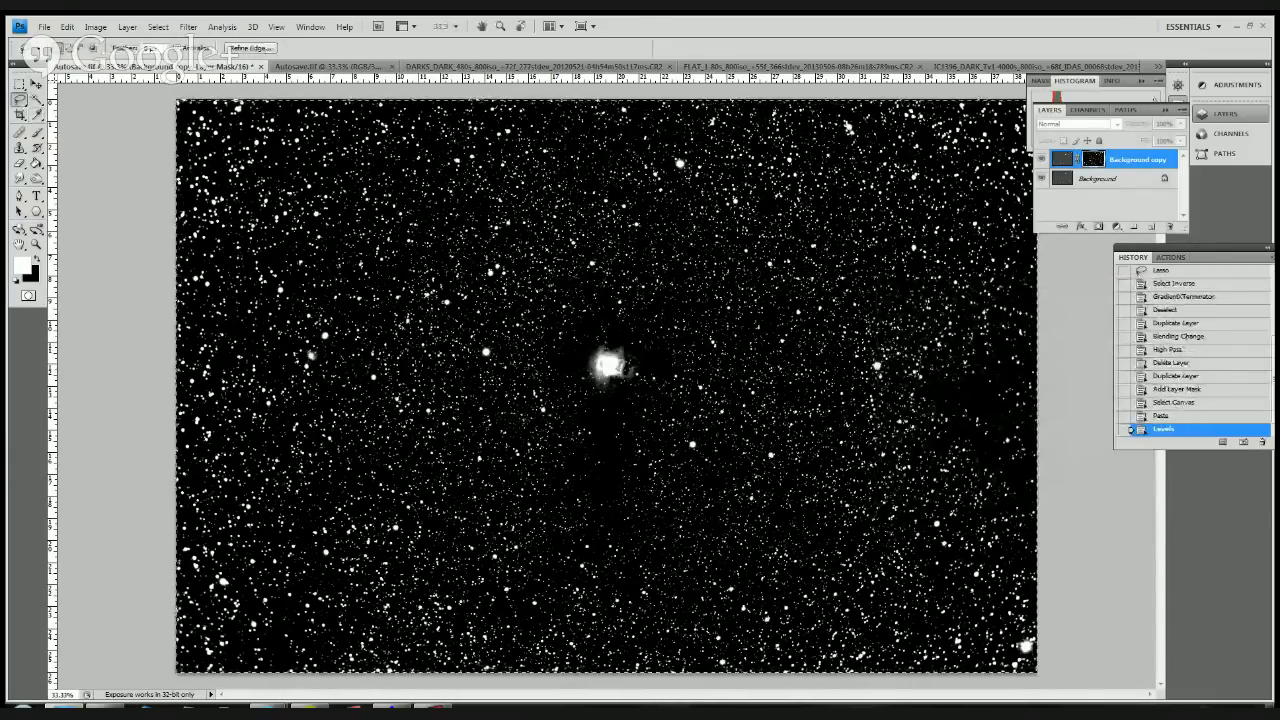
{"action": "left_click", "coordinate": [1062, 159]}
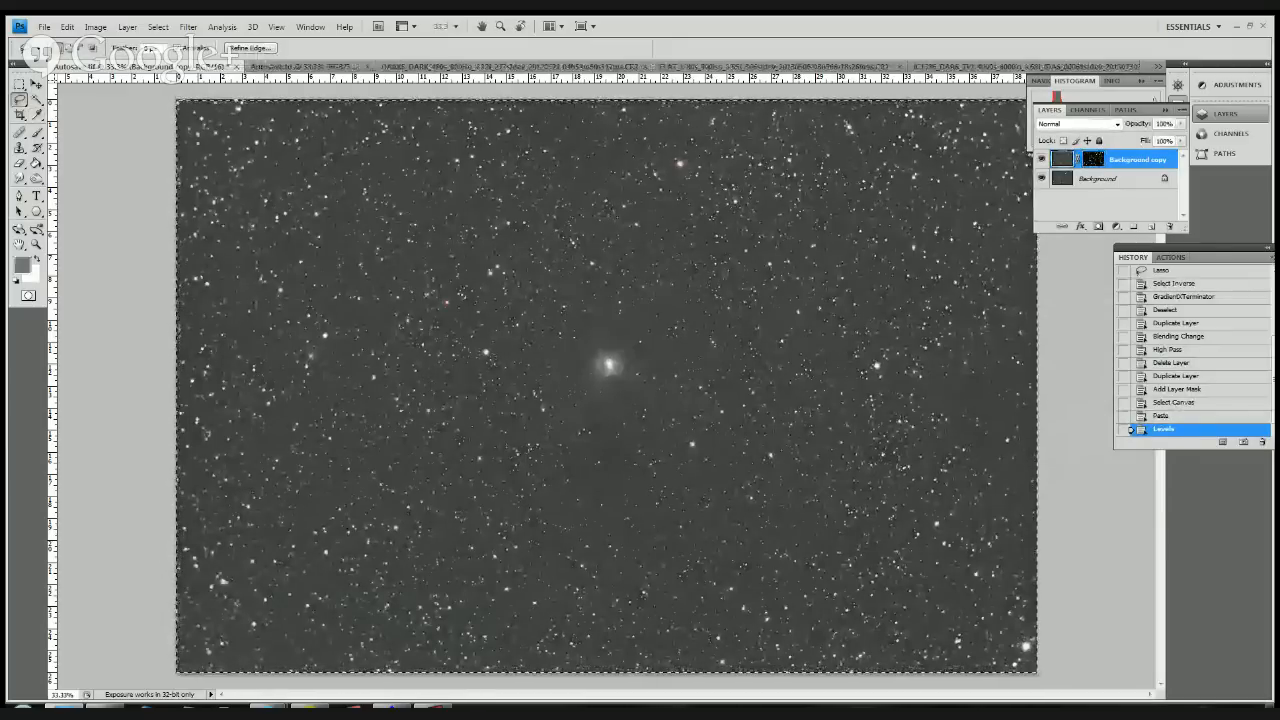
Step: Compare the duplicate layer's mask with the image by switching between the mask-only view and the normal view
{"action": "left_click", "coordinate": [1093, 159]}
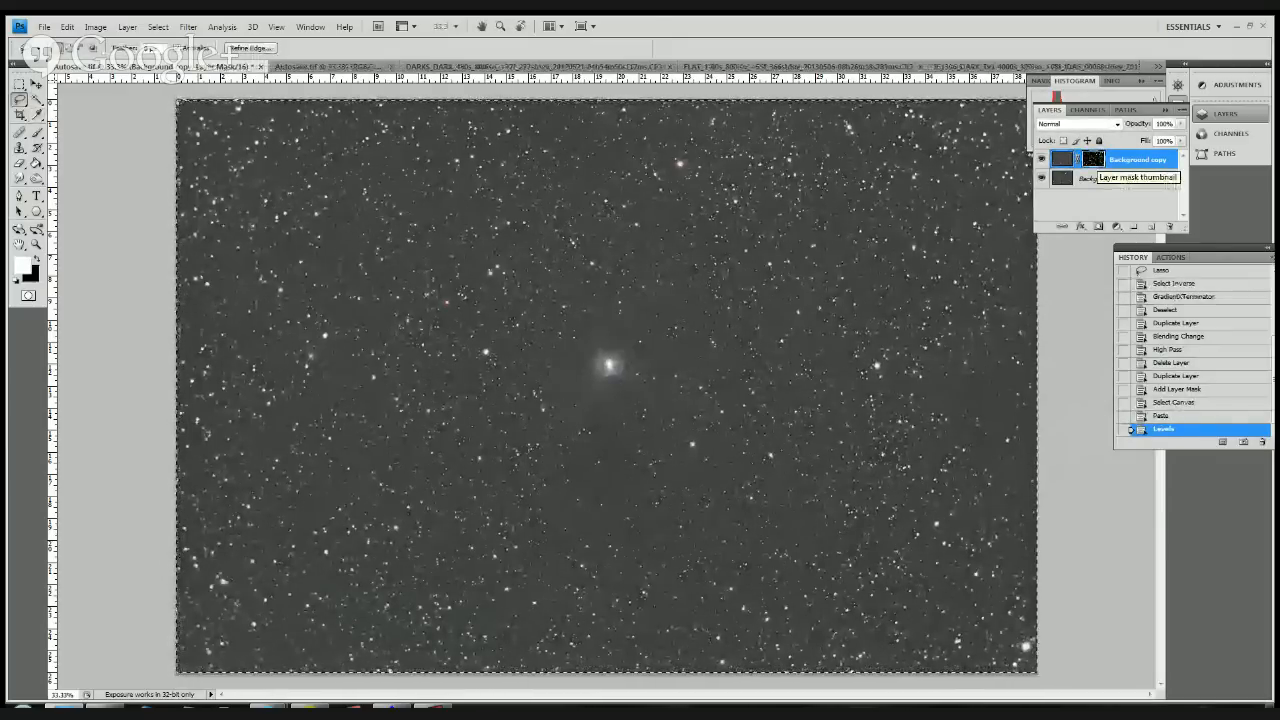
{"action": "left_click", "coordinate": [1093, 159], "text": "alt"}
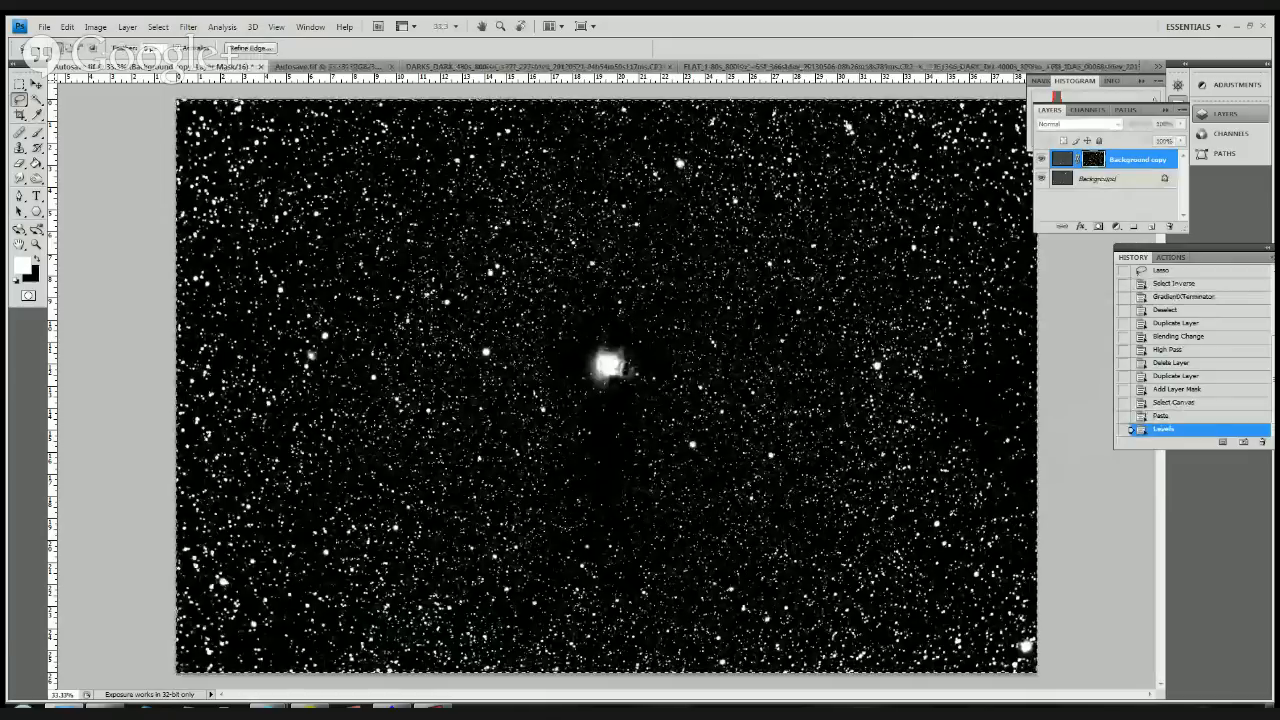
{"action": "left_click", "coordinate": [1062, 159]}
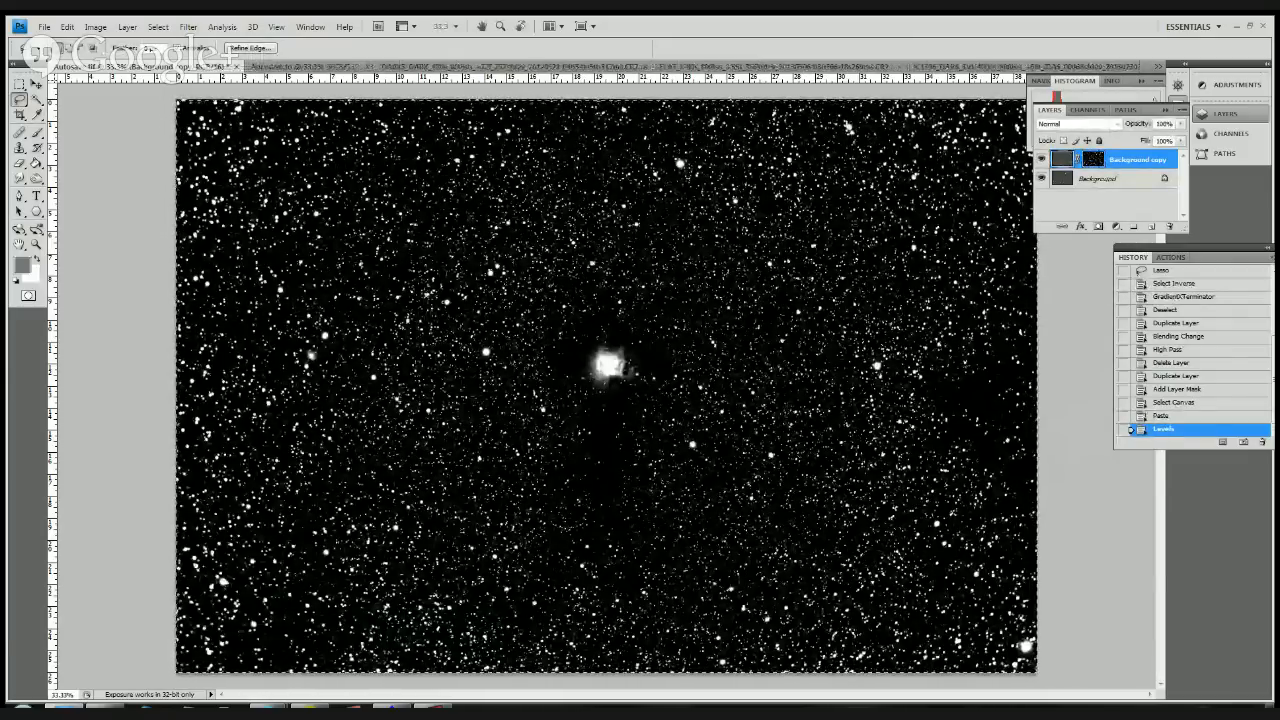
{"action": "left_click", "coordinate": [1093, 159], "text": "alt"}
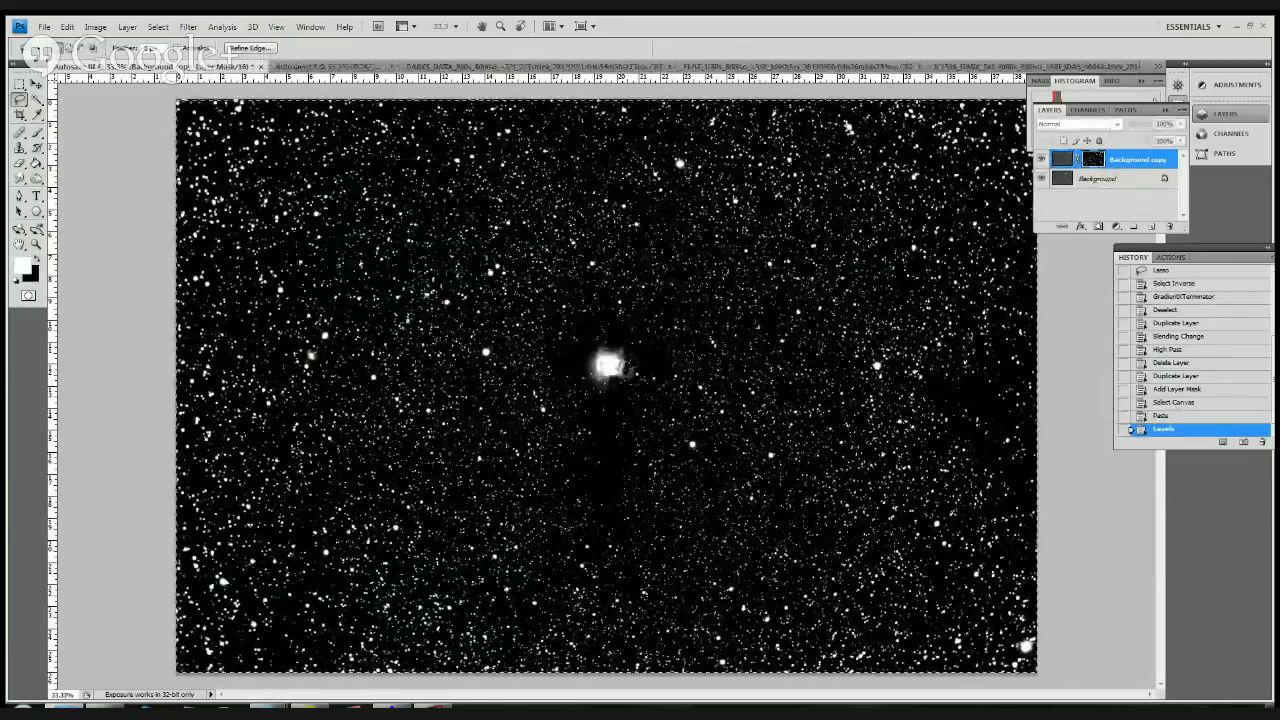
{"action": "left_click", "coordinate": [1062, 159]}
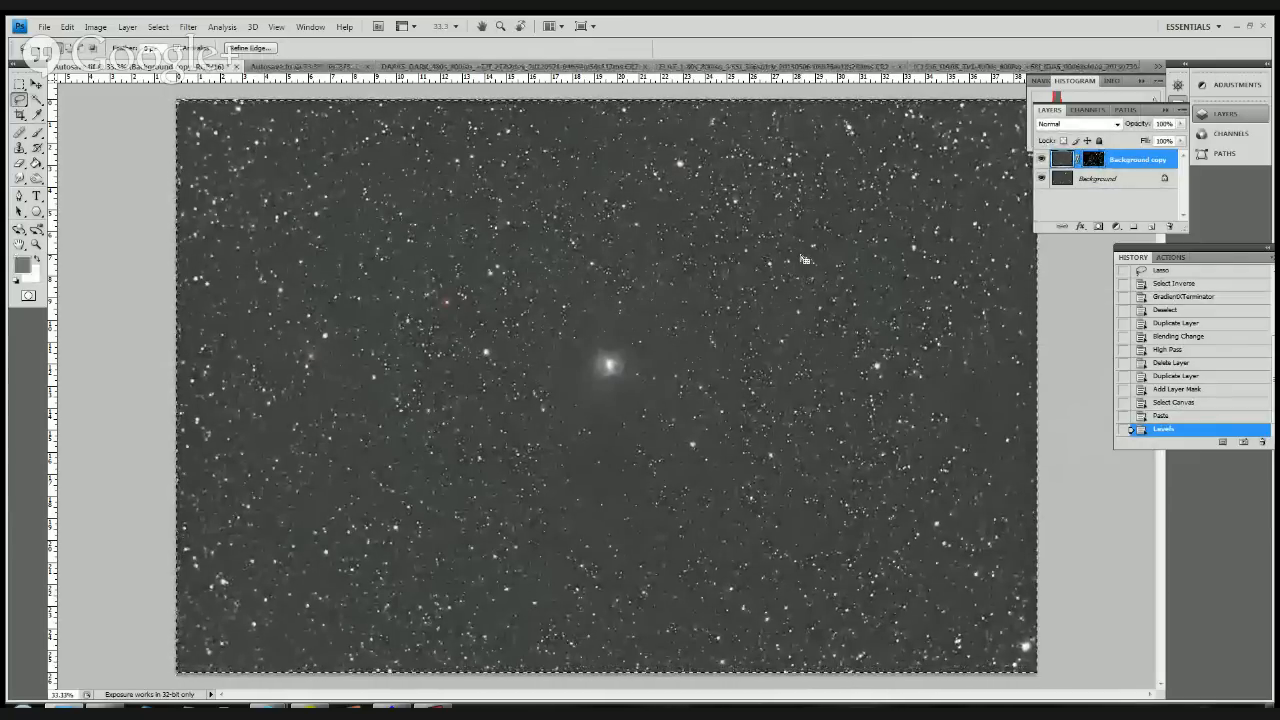
{"action": "left_click", "coordinate": [1093, 159]}
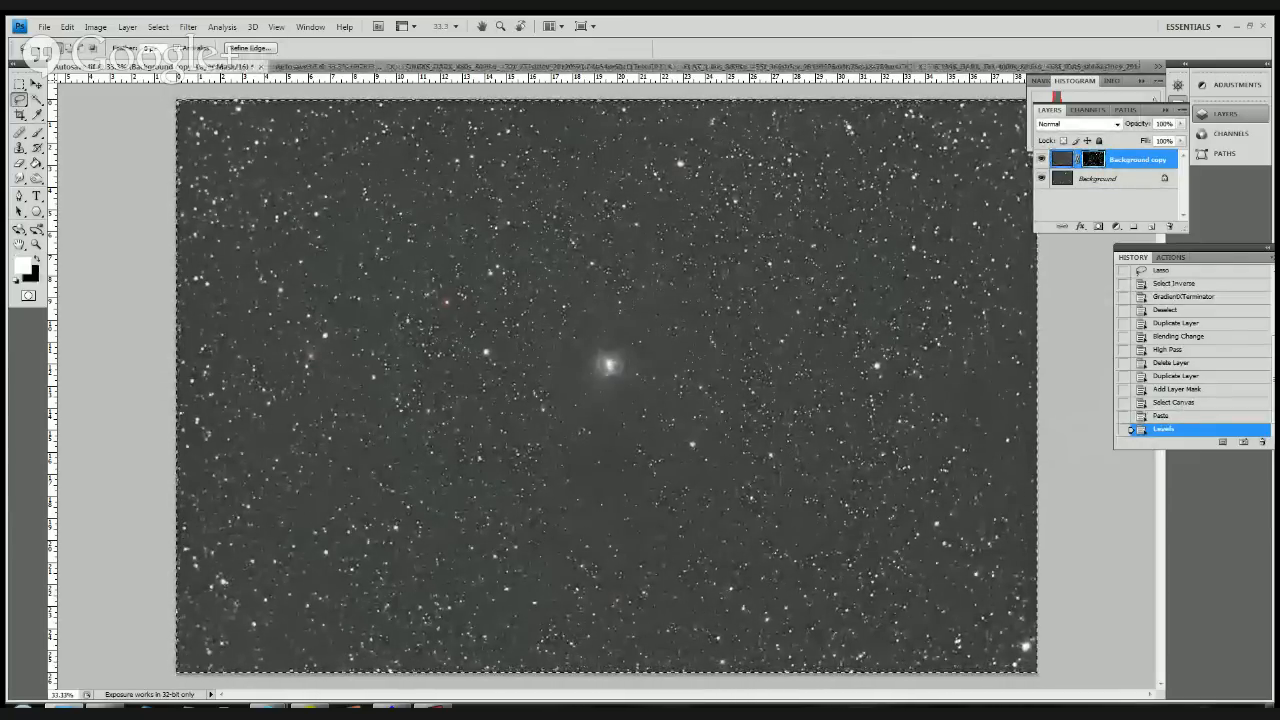
Step: Display the duplicate layer's mask on its own and invert it so the stars are masked out
{"action": "left_click", "coordinate": [1093, 159], "text": "alt"}
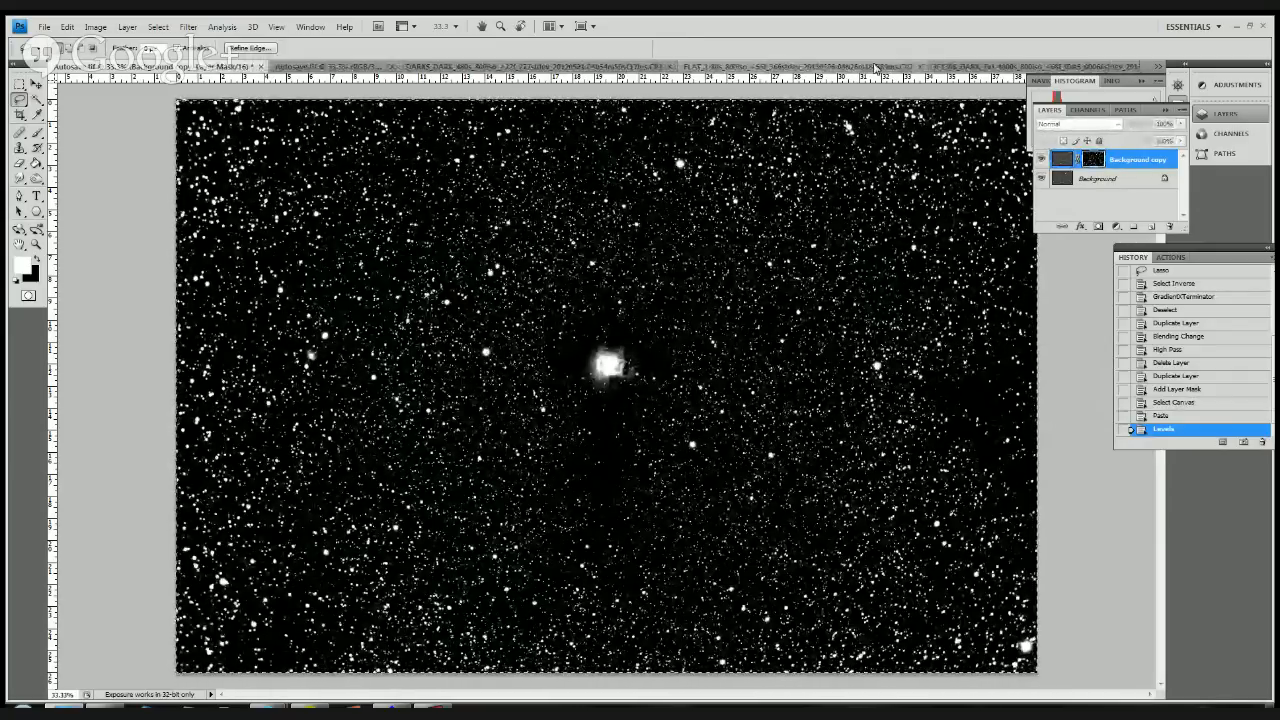
{"action": "left_click", "coordinate": [191, 27]}
{"action": "left_click", "coordinate": [189, 27]}
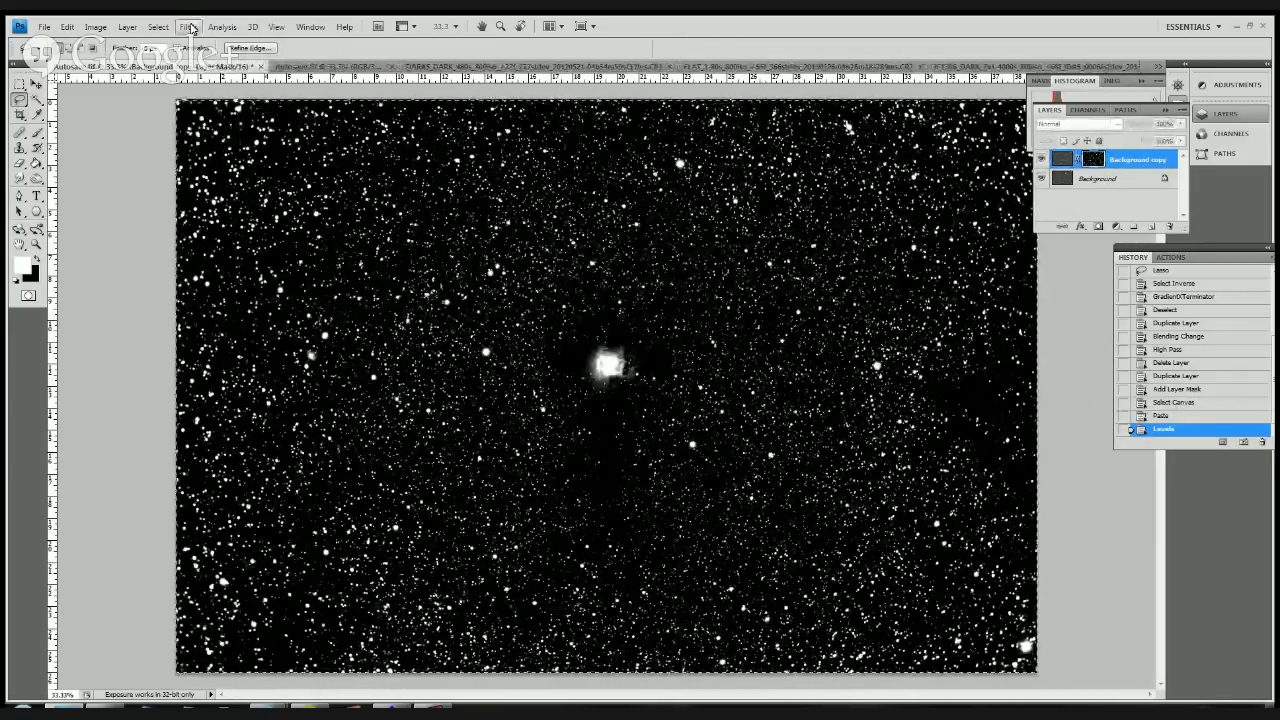
{"action": "left_click", "coordinate": [158, 27]}
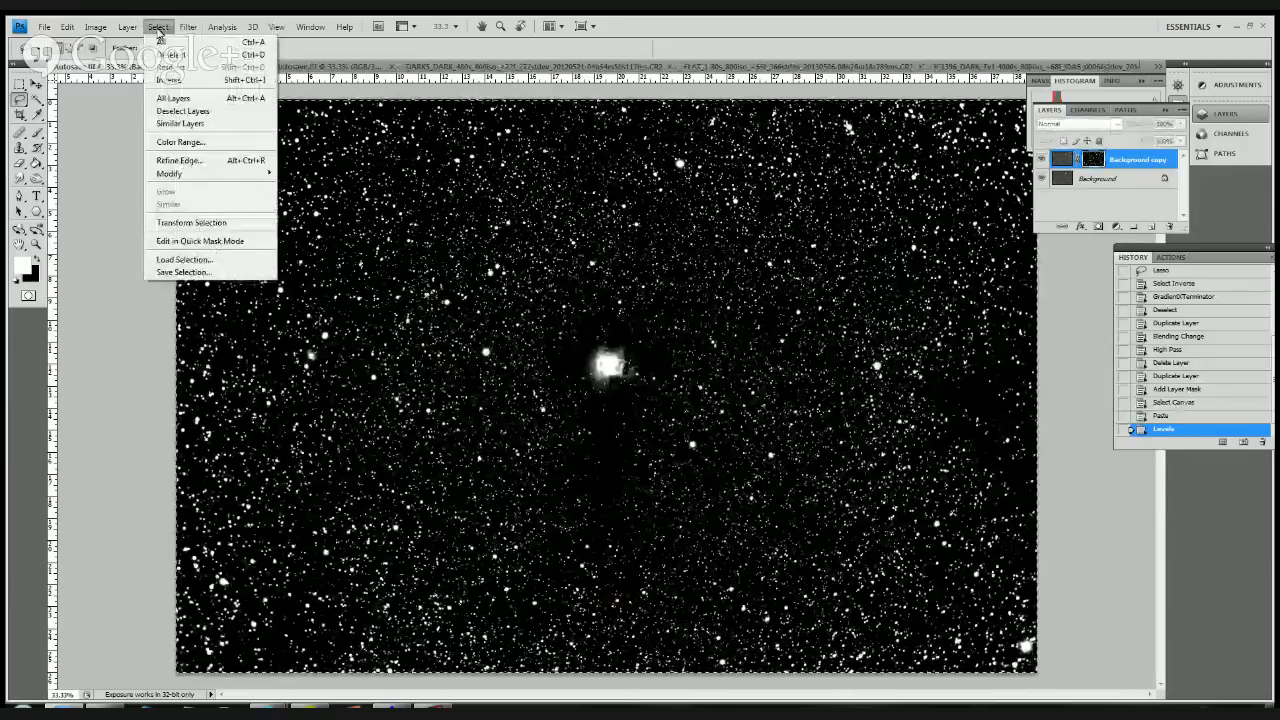
{"action": "left_click", "coordinate": [157, 27]}
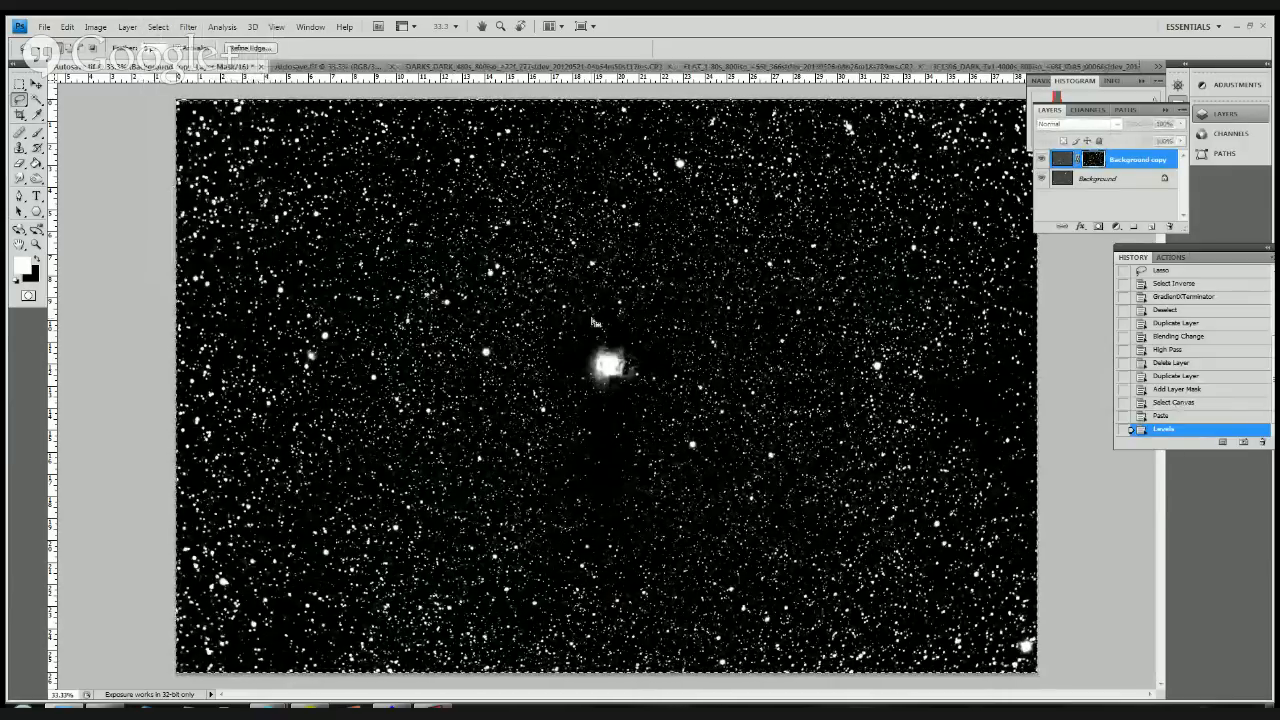
{"action": "left_click", "coordinate": [96, 27]}
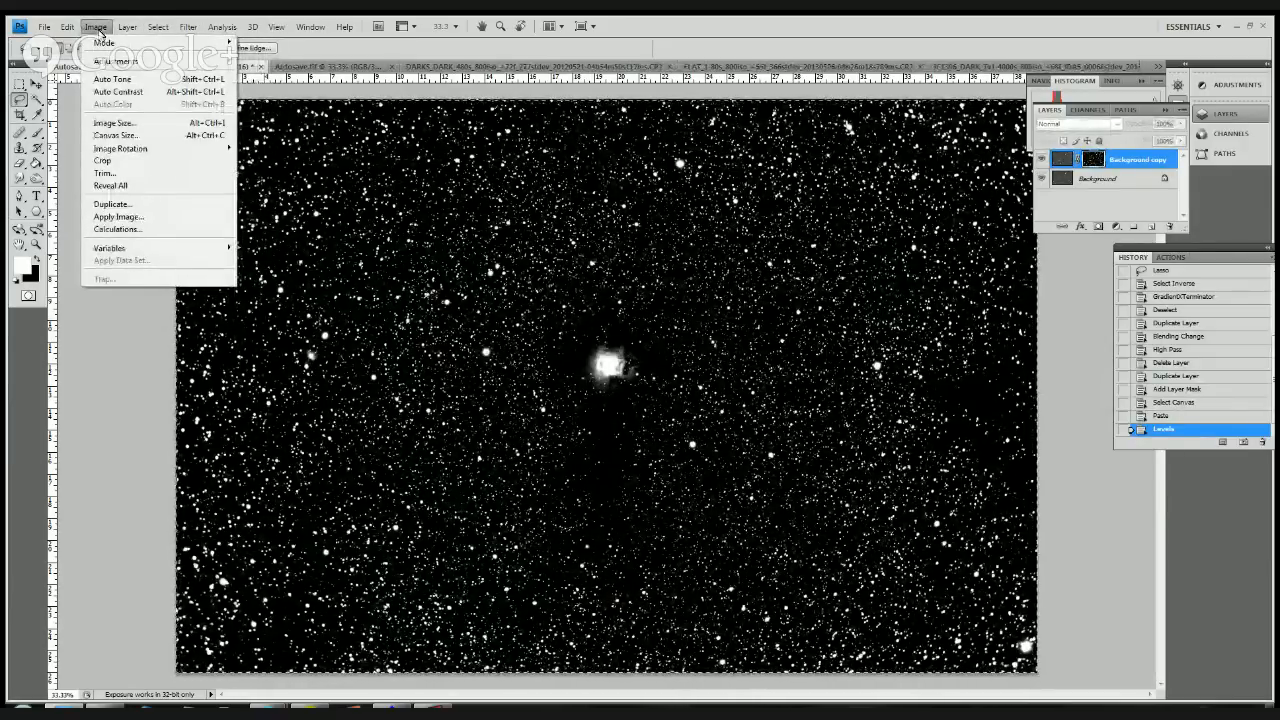
{"action": "mouse_move", "coordinate": [117, 31]}
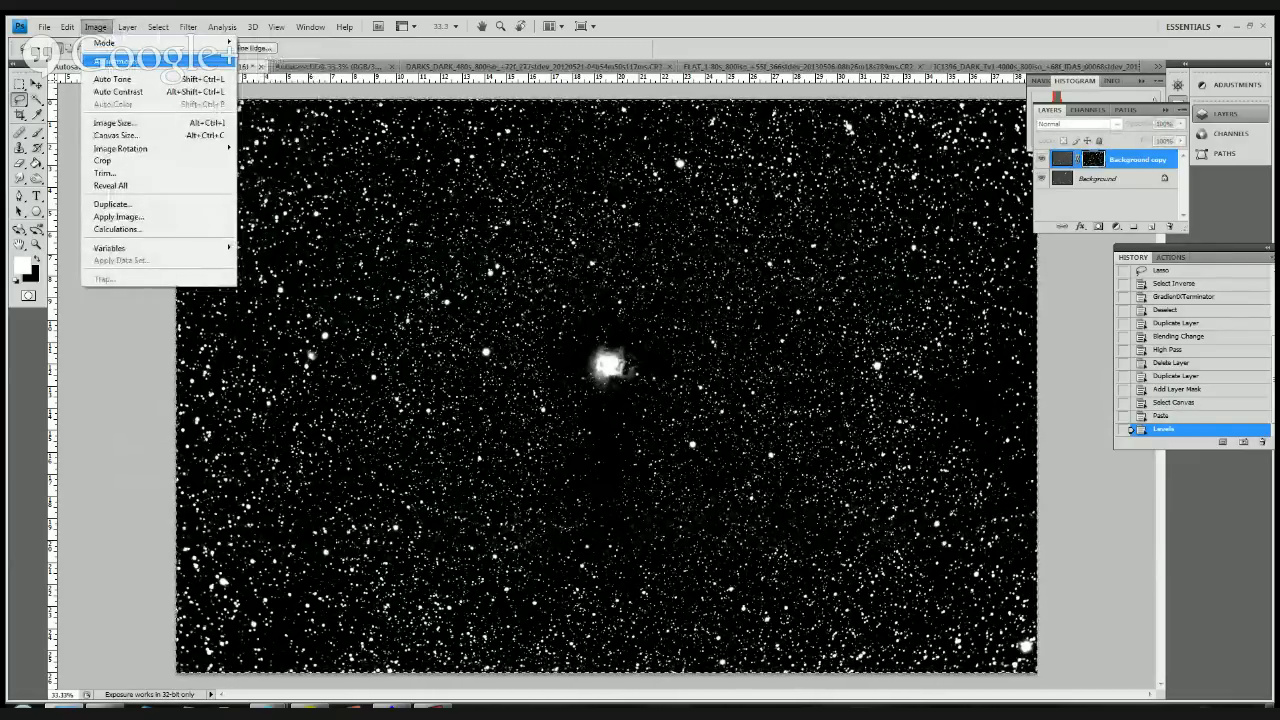
{"action": "mouse_move", "coordinate": [112, 61]}
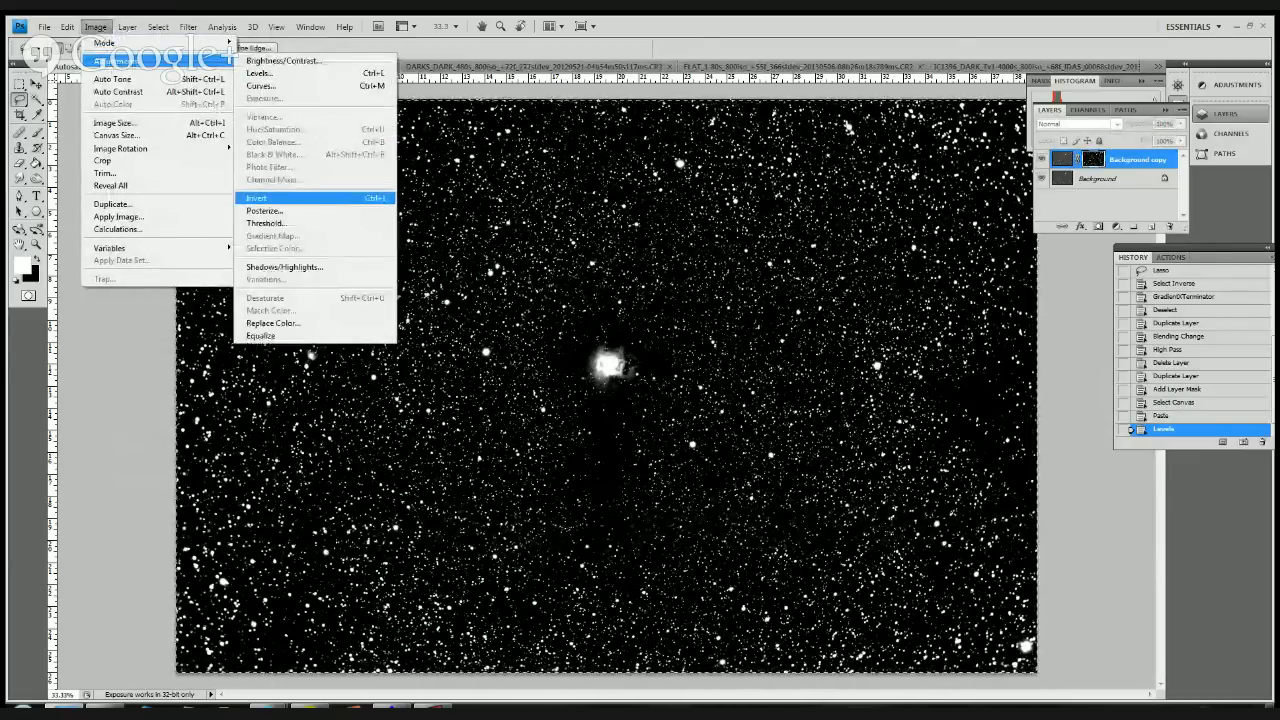
{"action": "left_click", "coordinate": [310, 197]}
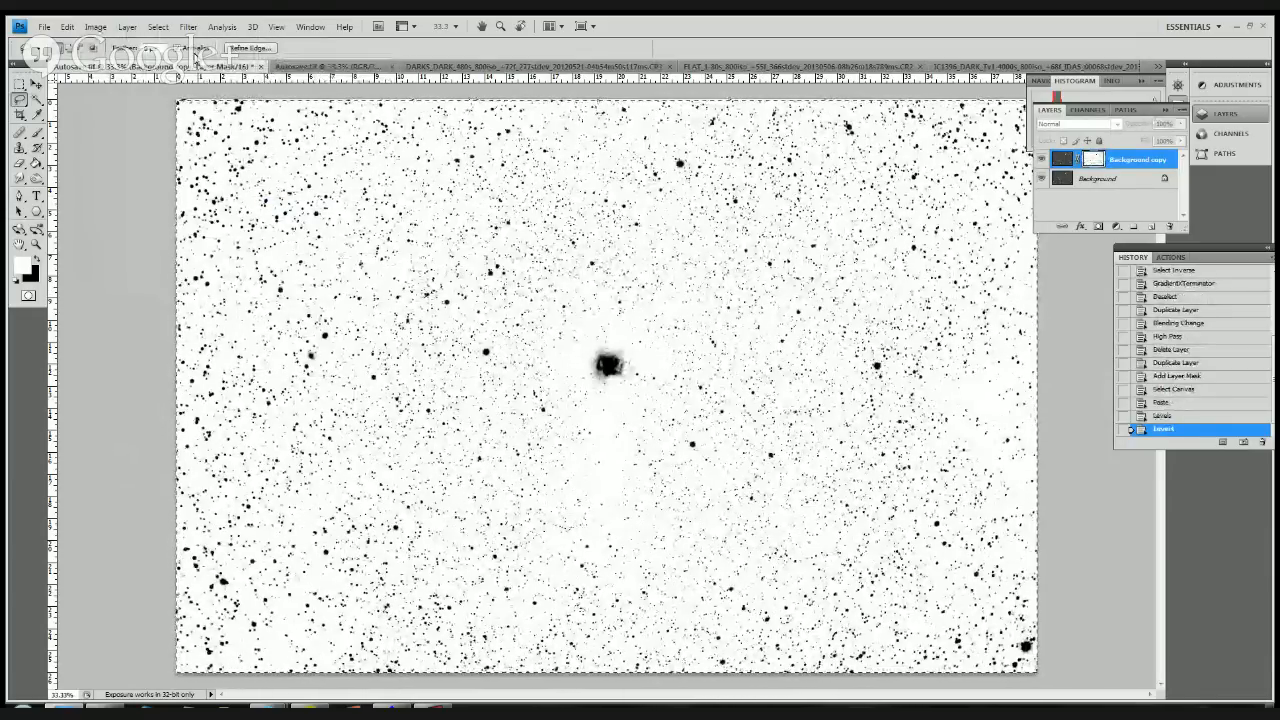
Step: Soften the inverted mask with a slight Gaussian Blur, return to the layer's image and clear the selection
{"action": "left_click", "coordinate": [186, 30]}
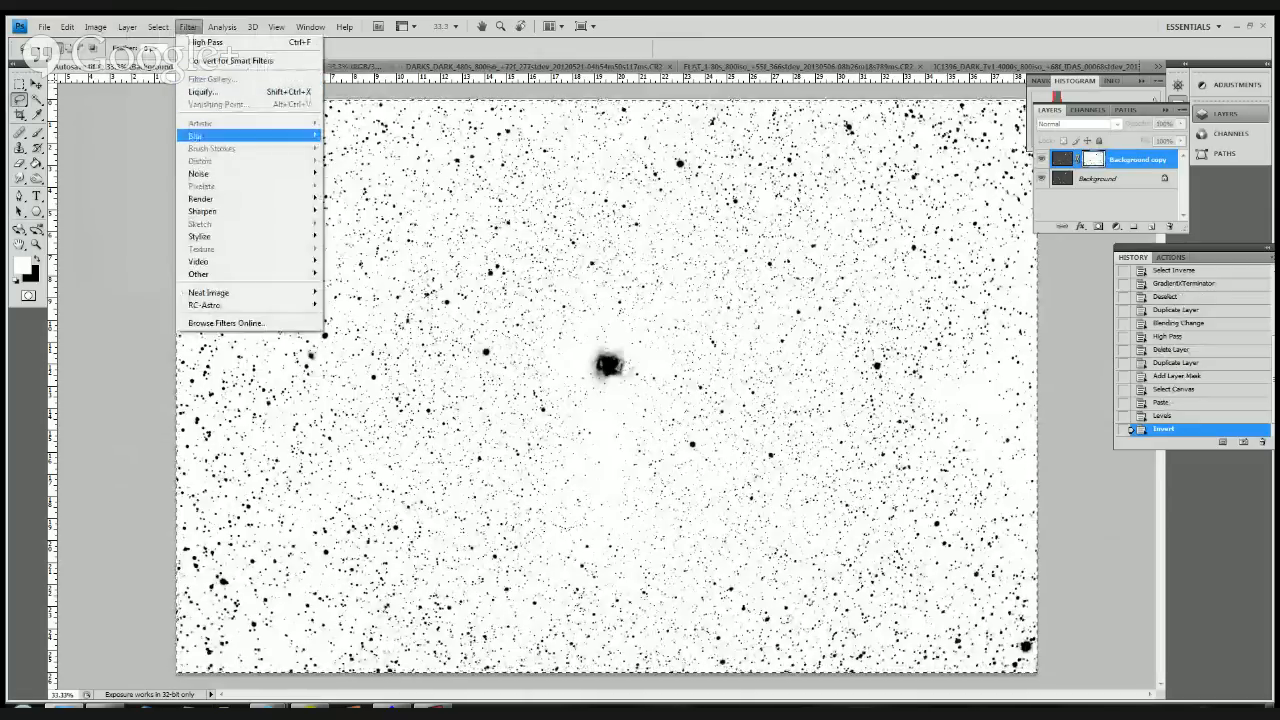
{"action": "mouse_move", "coordinate": [290, 135]}
{"action": "left_click", "coordinate": [355, 182]}
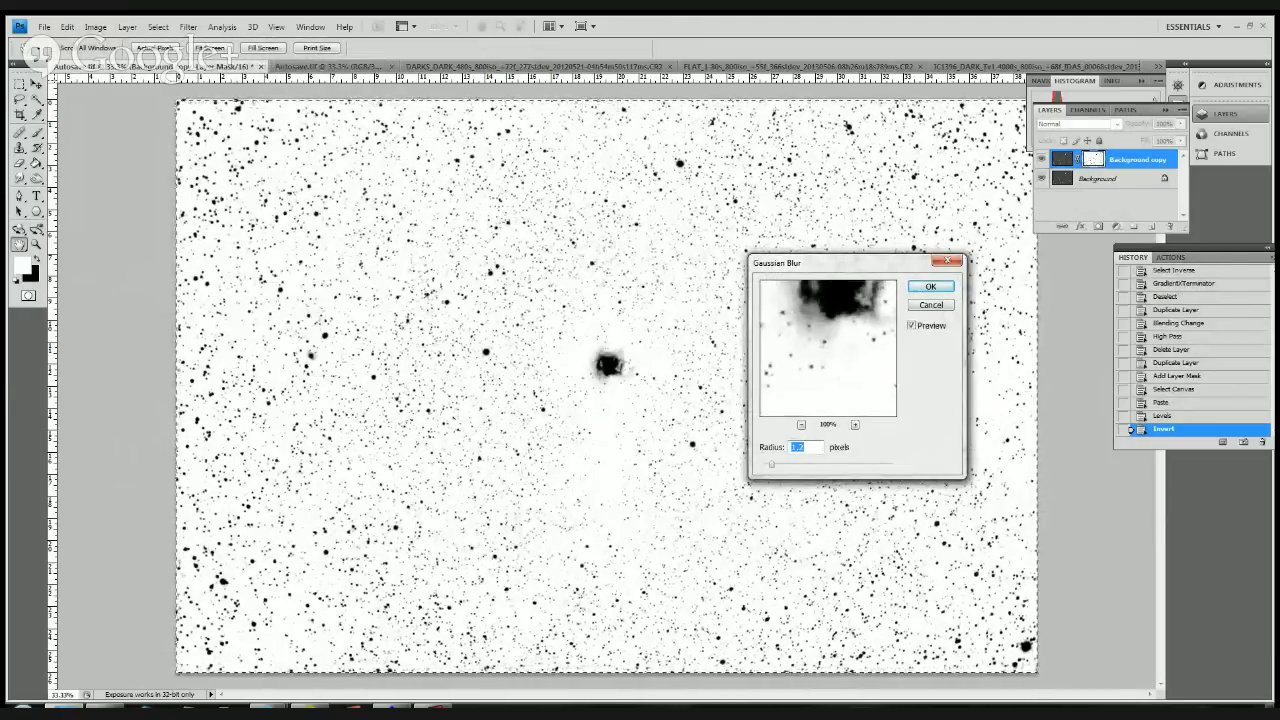
{"action": "type", "text": "1.3"}
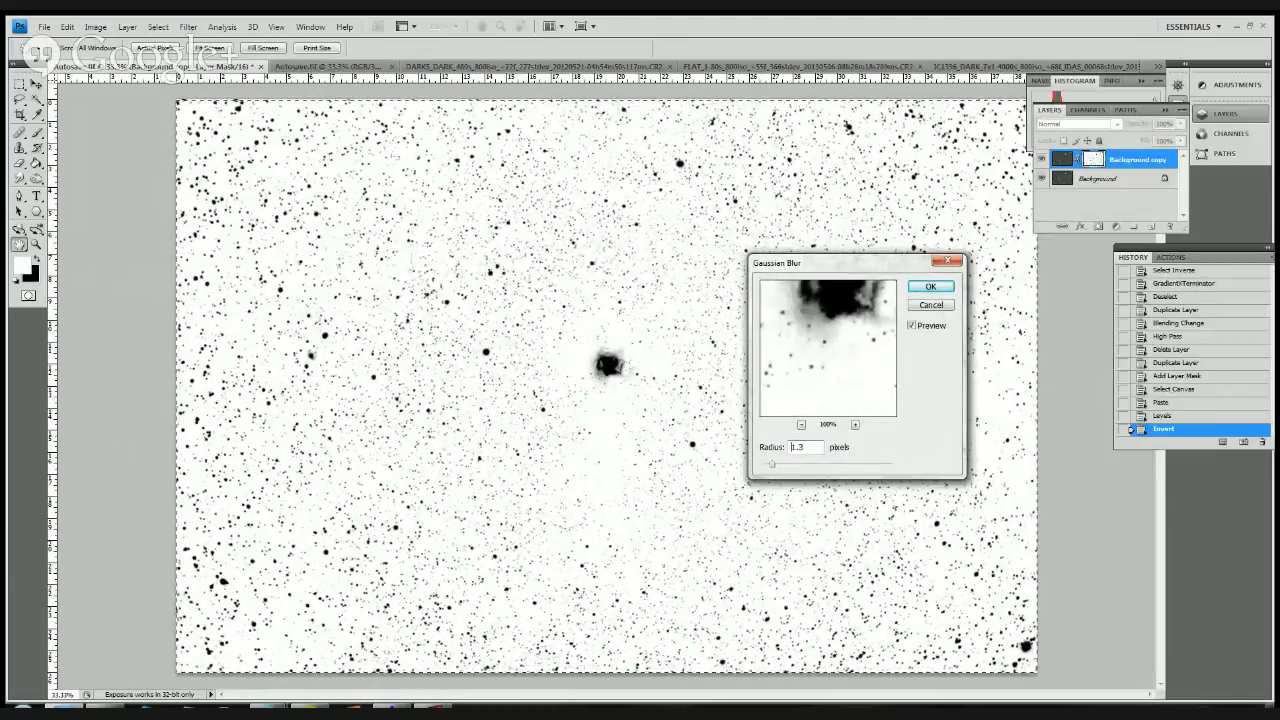
{"action": "left_click_drag", "start_coordinate": [772, 464], "coordinate": [773, 464]}
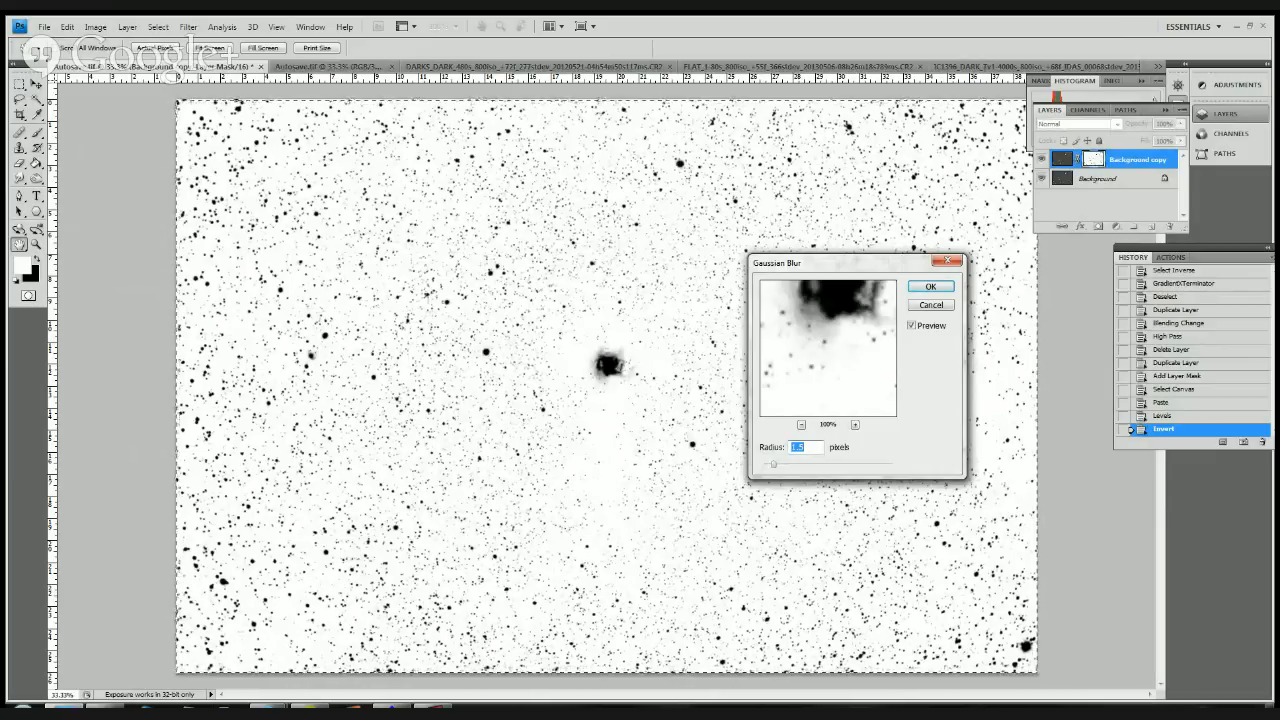
{"action": "left_click_drag", "start_coordinate": [773, 464], "coordinate": [771, 464]}
{"action": "key", "text": "Return"}
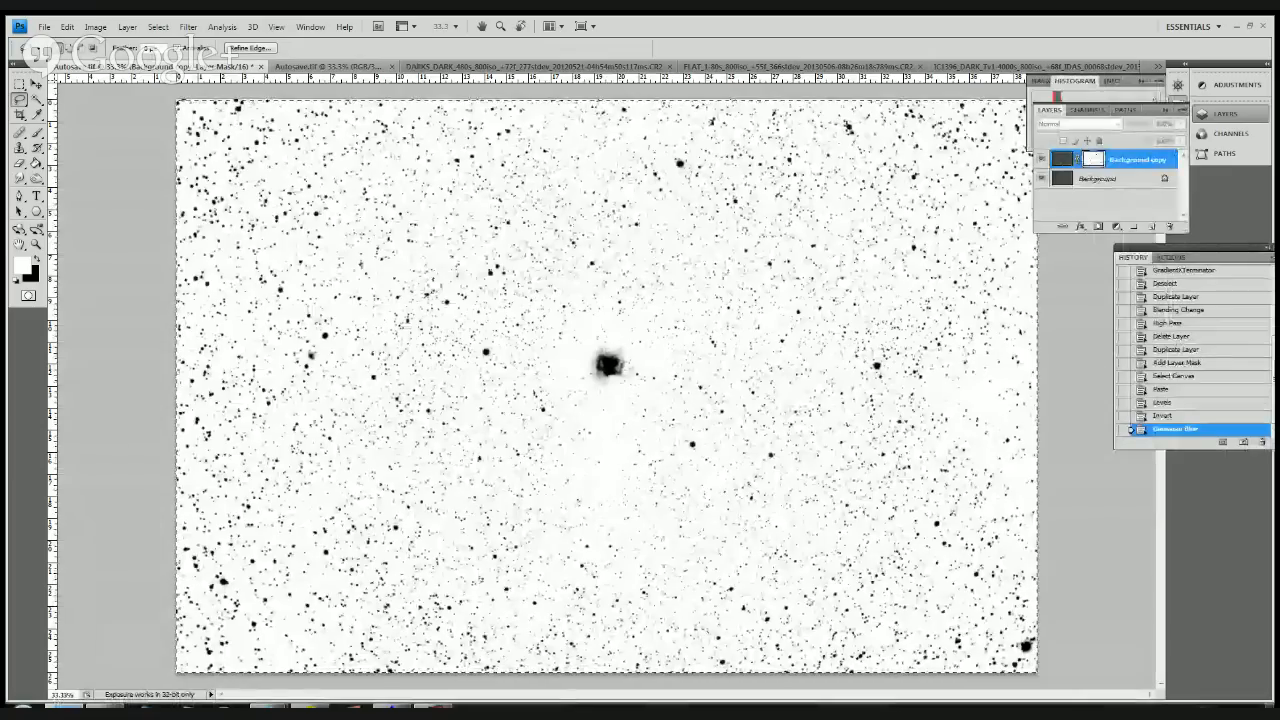
{"action": "left_click", "coordinate": [1062, 159]}
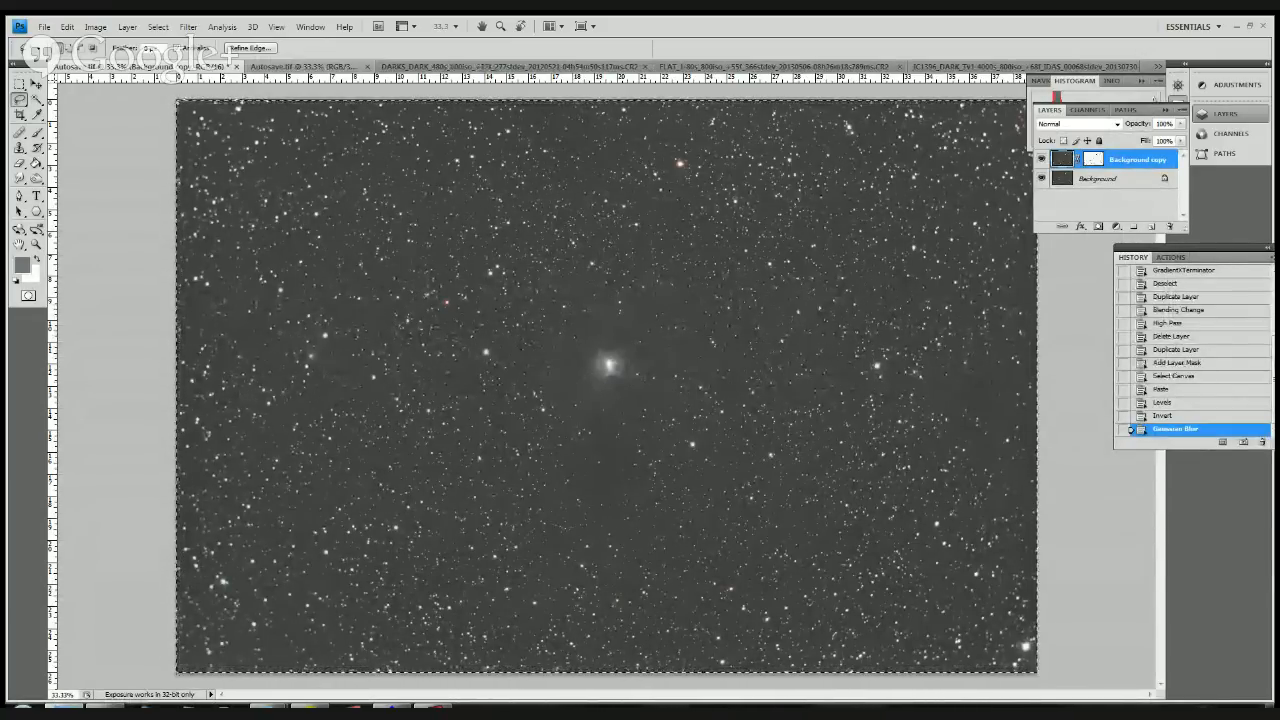
{"action": "key", "text": "ctrl+d"}
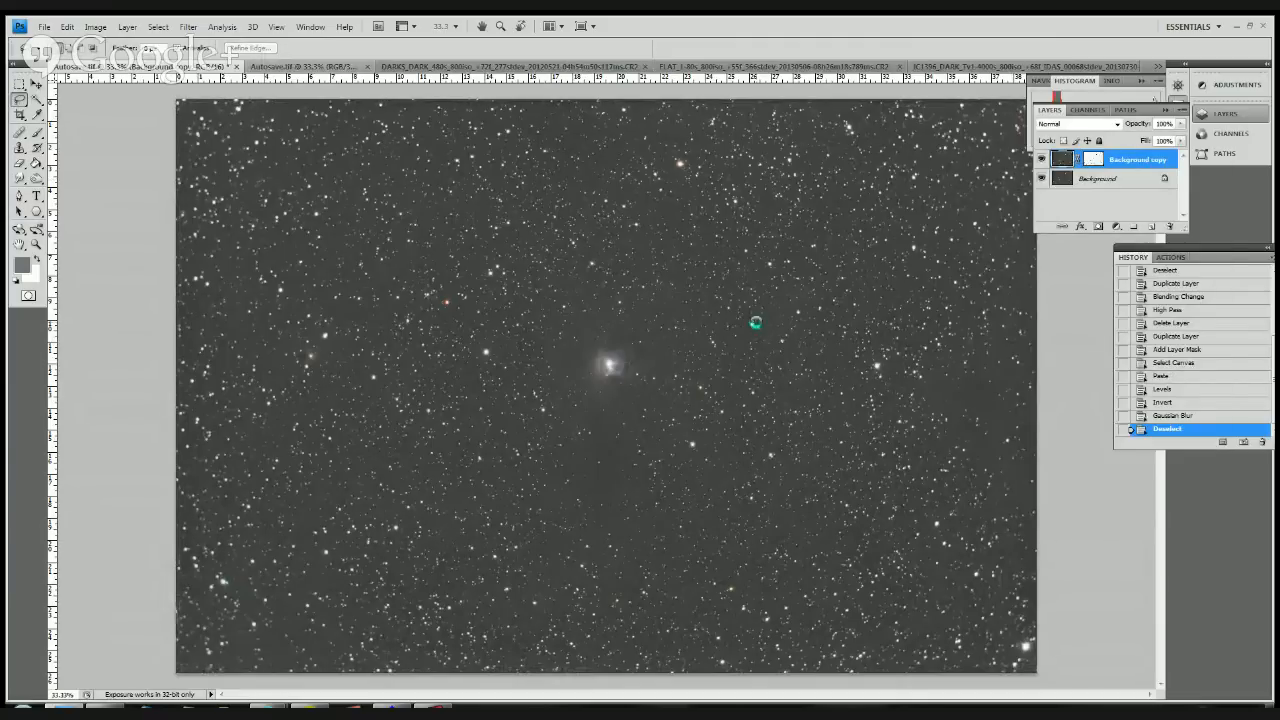
Step: Try to brighten the masked duplicate layer with Curves by raising input 103 to output 146
{"action": "key", "text": "ctrl+m"}
{"action": "left_click_drag", "start_coordinate": [1031, 305], "coordinate": [1023, 273]}
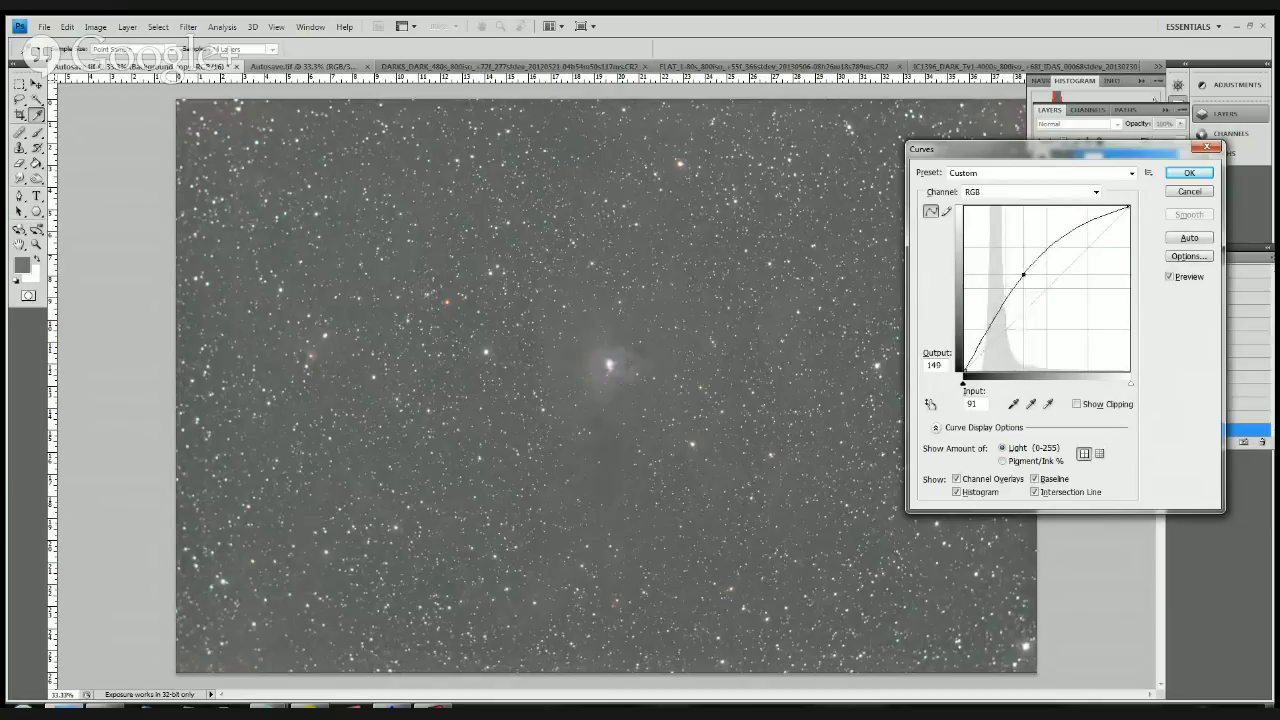
{"action": "mouse_move", "coordinate": [1023, 274]}
{"action": "left_mouse_down"}
{"action": "mouse_move", "coordinate": [1060, 337]}
{"action": "mouse_move", "coordinate": [1031, 276]}
{"action": "left_mouse_up"}
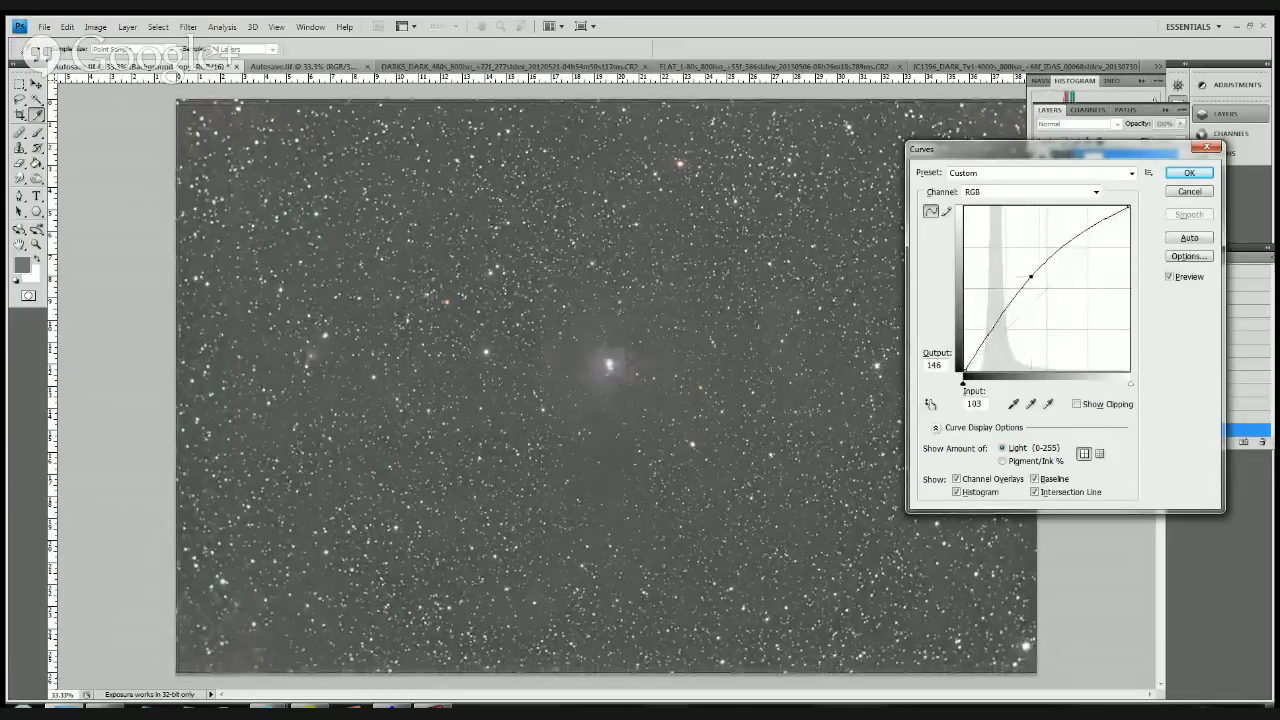
{"action": "key", "text": "Escape"}
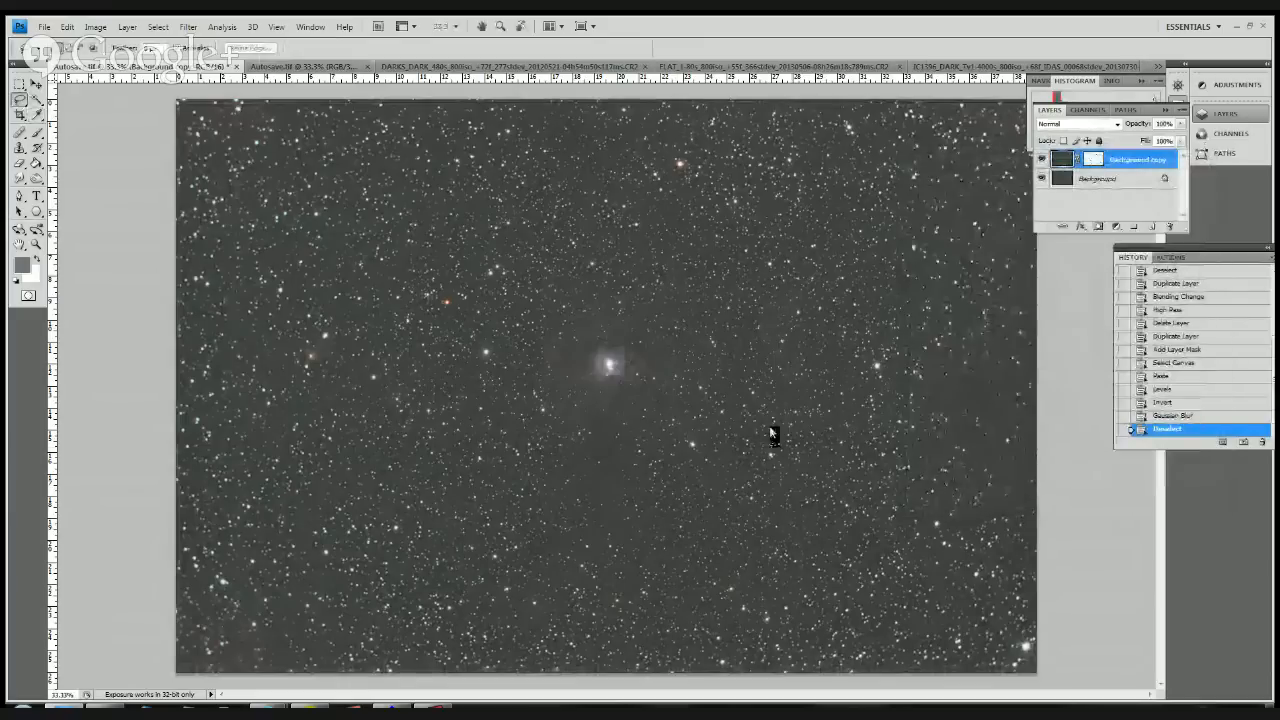
{"action": "key", "text": "ctrl+m"}
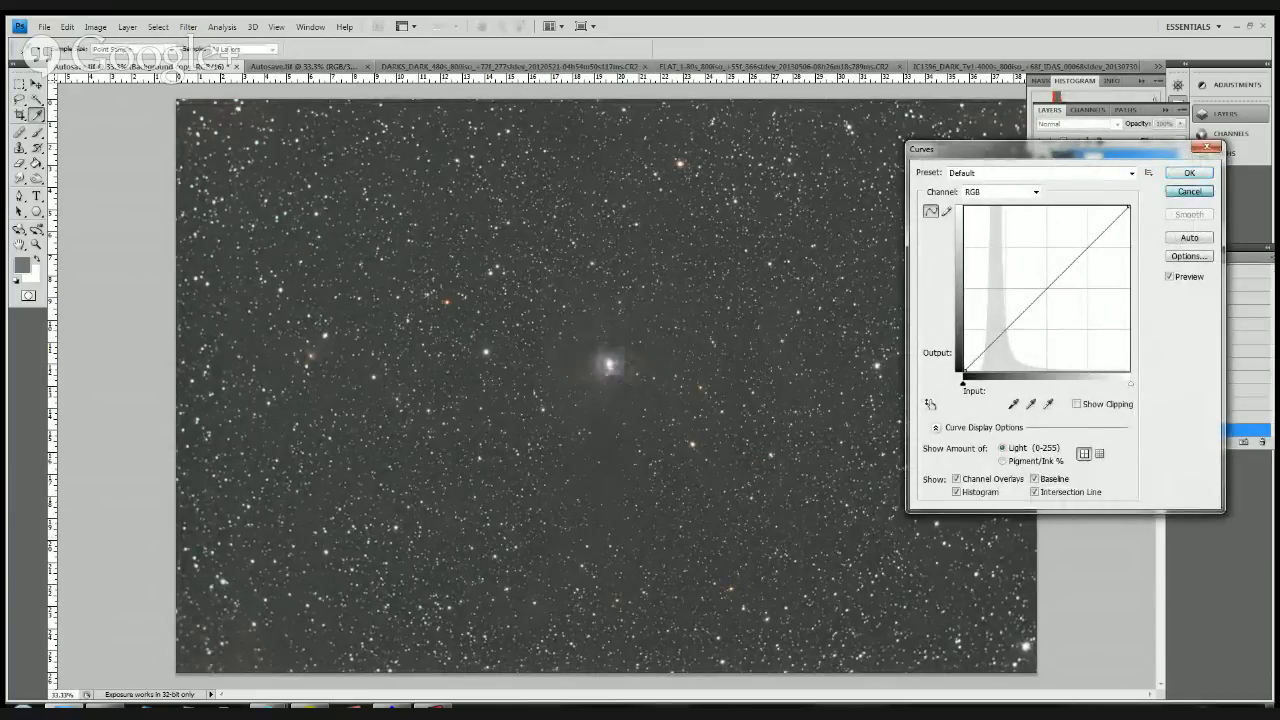
{"action": "left_click", "coordinate": [1189, 191]}
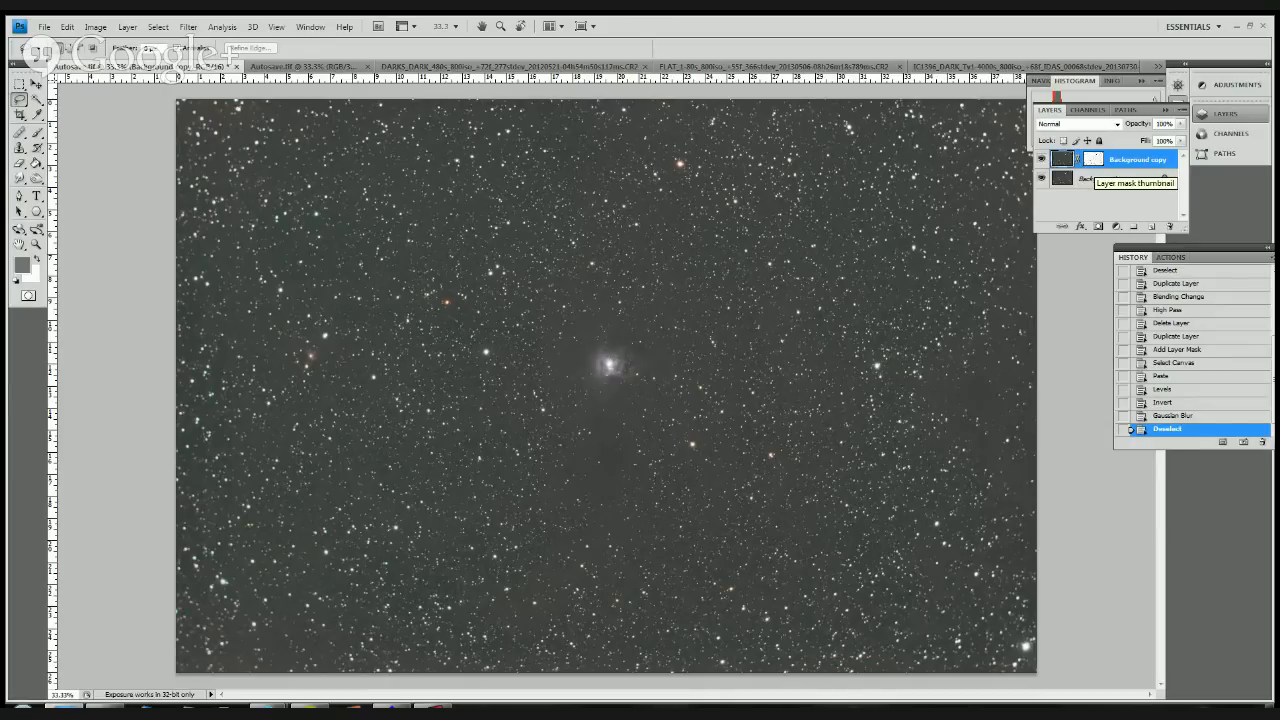
Step: Duplicate the Background layer again and move the new copy to the top of the layer stack
{"action": "left_click", "coordinate": [1095, 178]}
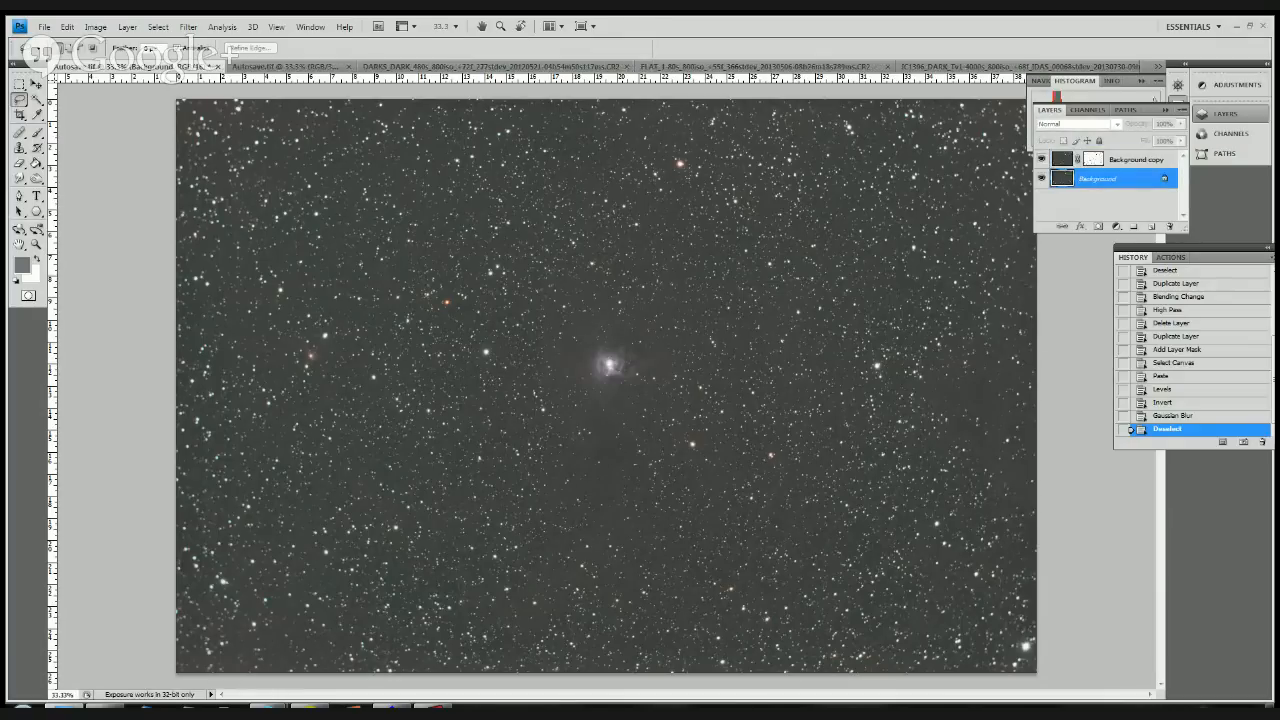
{"action": "right_click", "coordinate": [1092, 178]}
{"action": "left_click", "coordinate": [1143, 205]}
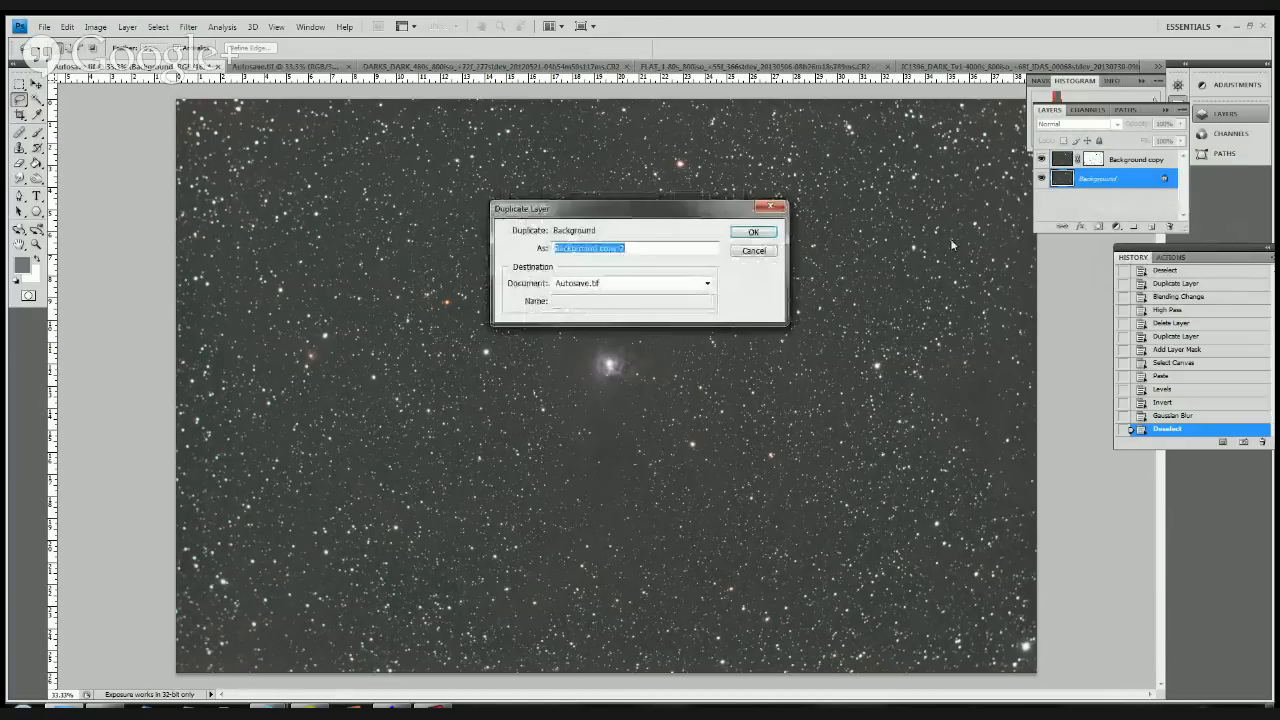
{"action": "left_click", "coordinate": [757, 232]}
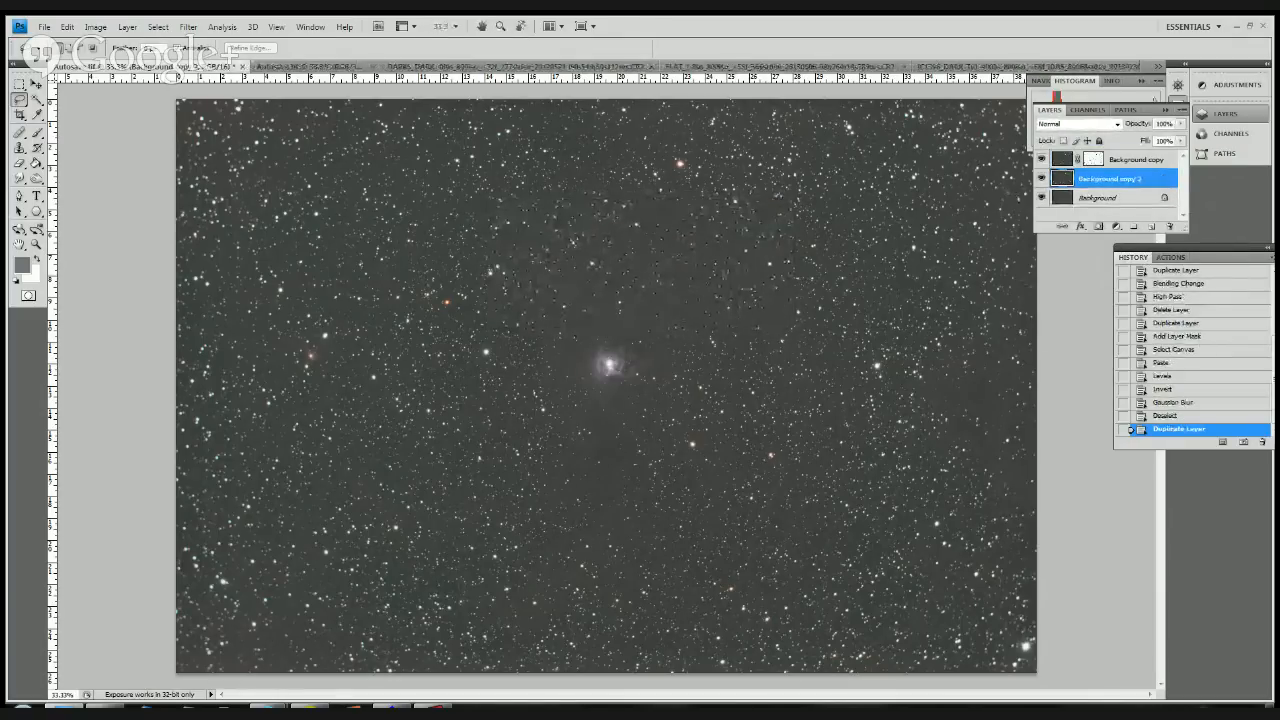
{"action": "left_click_drag", "start_coordinate": [1124, 179], "coordinate": [1124, 160]}
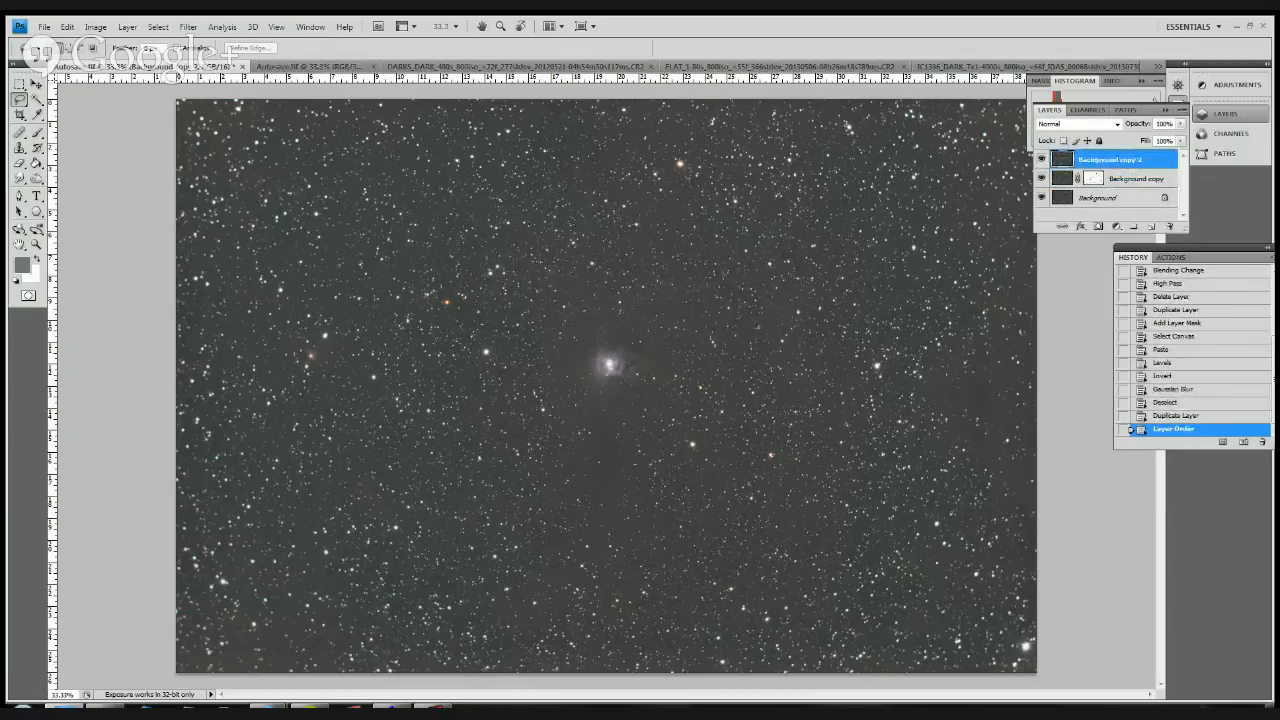
Step: Set the top duplicate layer's blend mode to Color and raise its saturation to +33
{"action": "left_click", "coordinate": [1118, 124]}
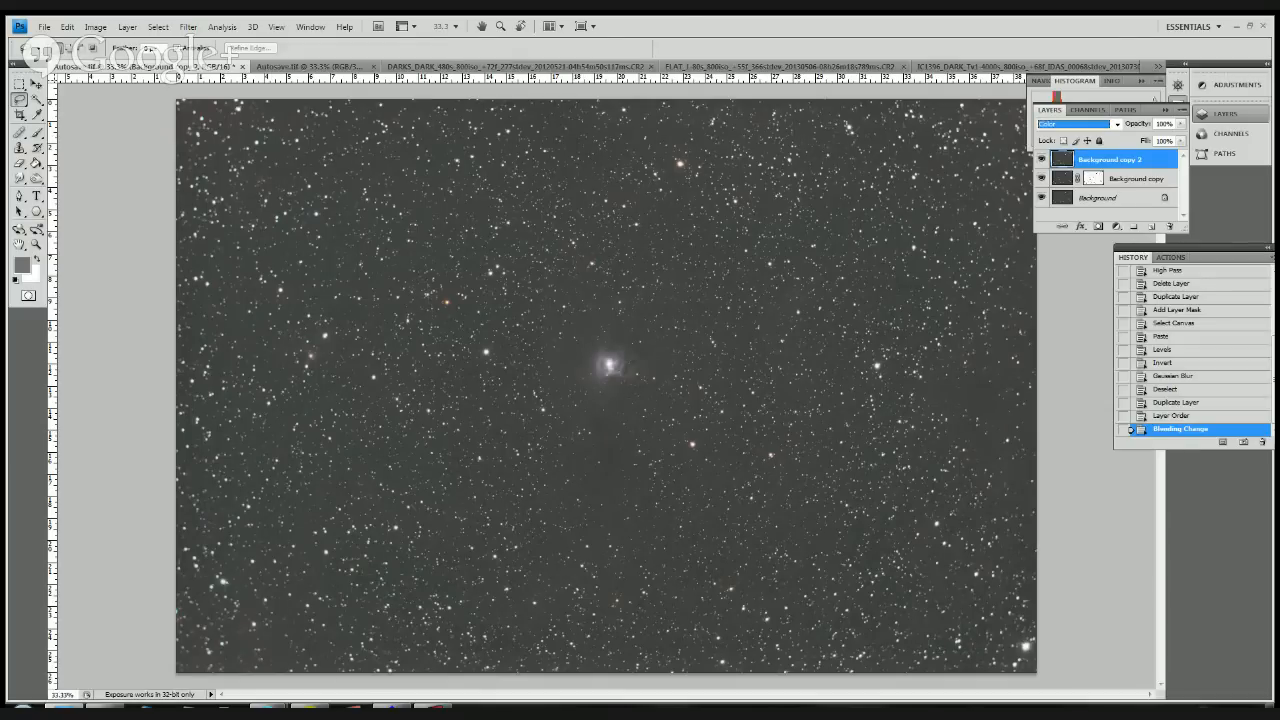
{"action": "key", "text": "ctrl+u"}
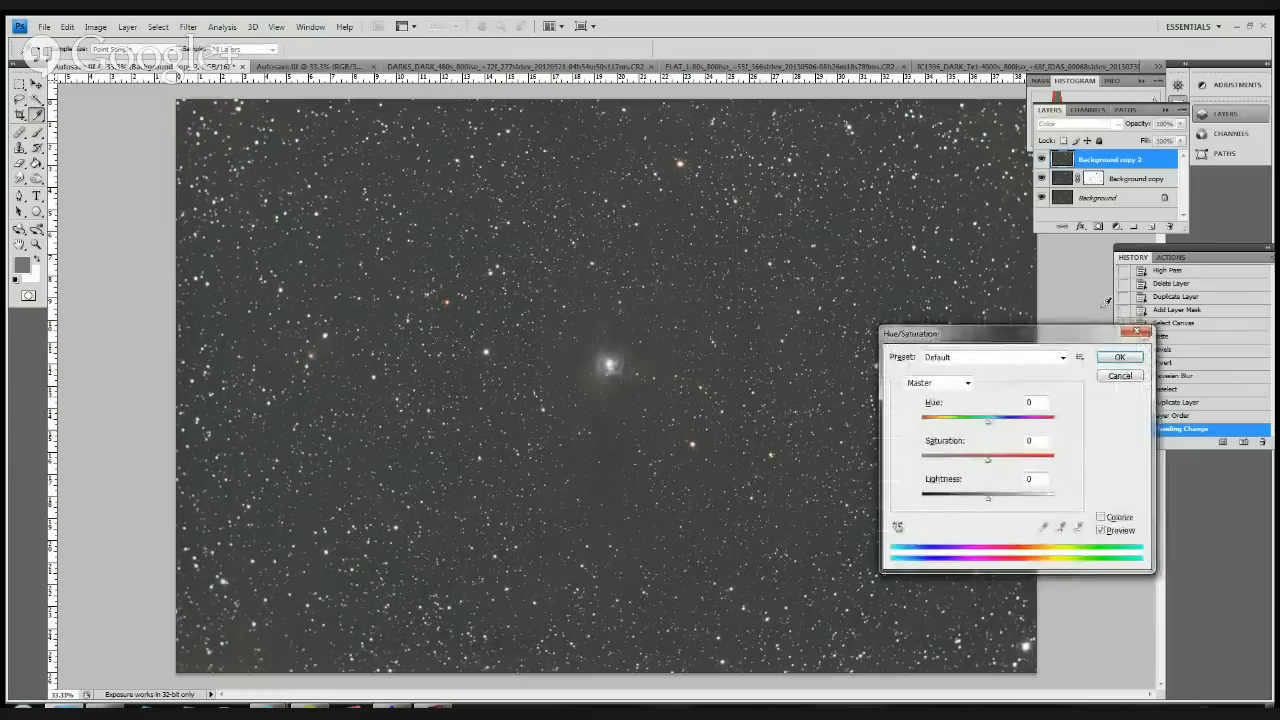
{"action": "left_click_drag", "start_coordinate": [988, 460], "coordinate": [1009, 460]}
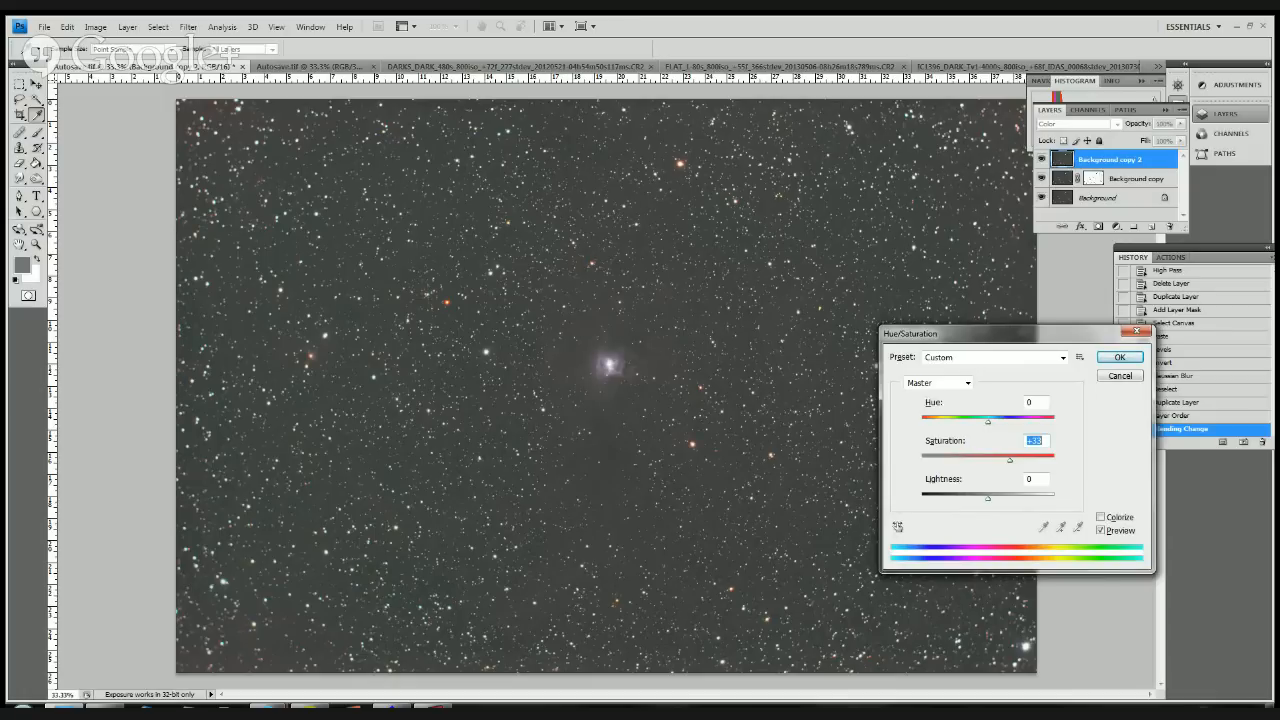
{"action": "key", "text": "Return"}
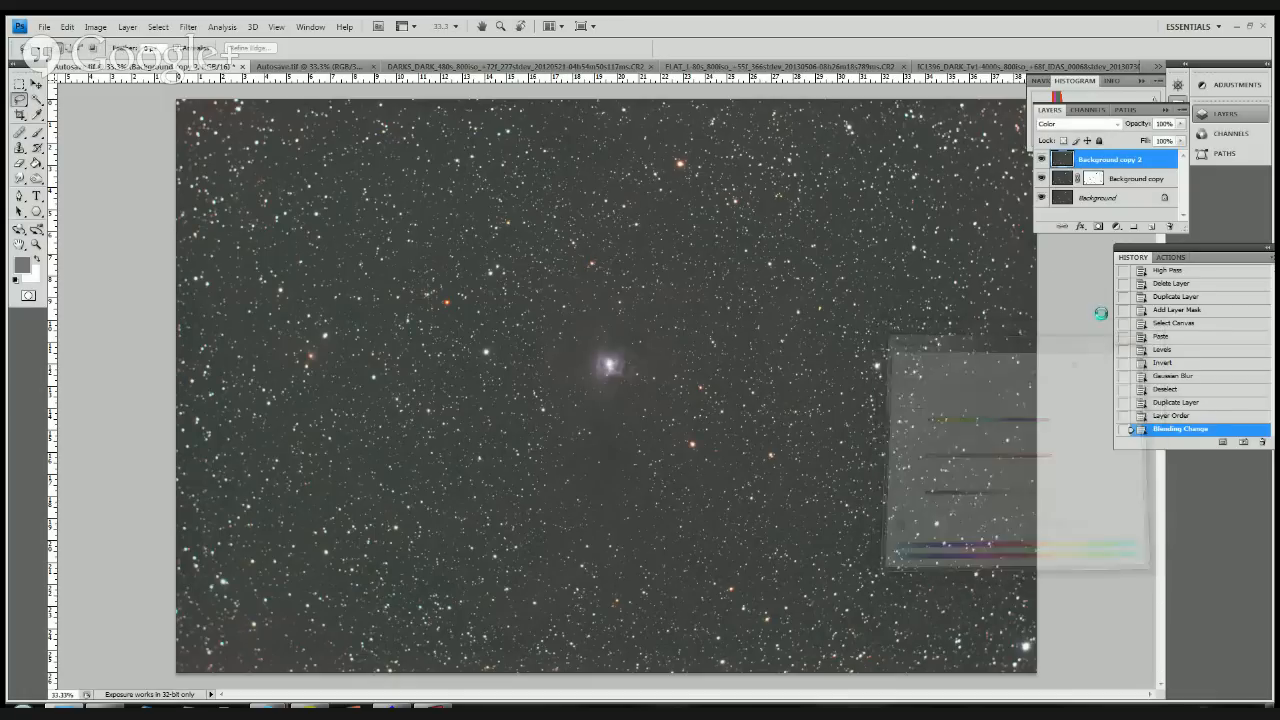